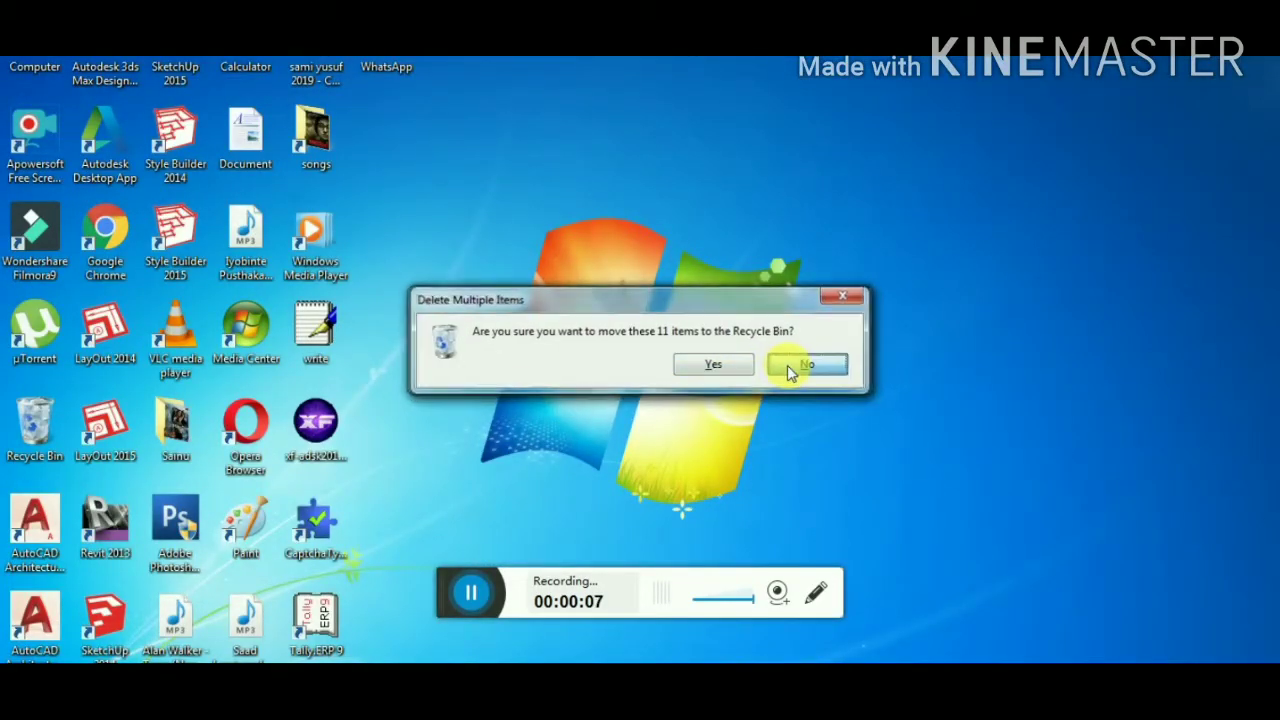
# Decline sending the items to the Recycle Bin and refresh the desktop
pyautogui.click(787, 366)
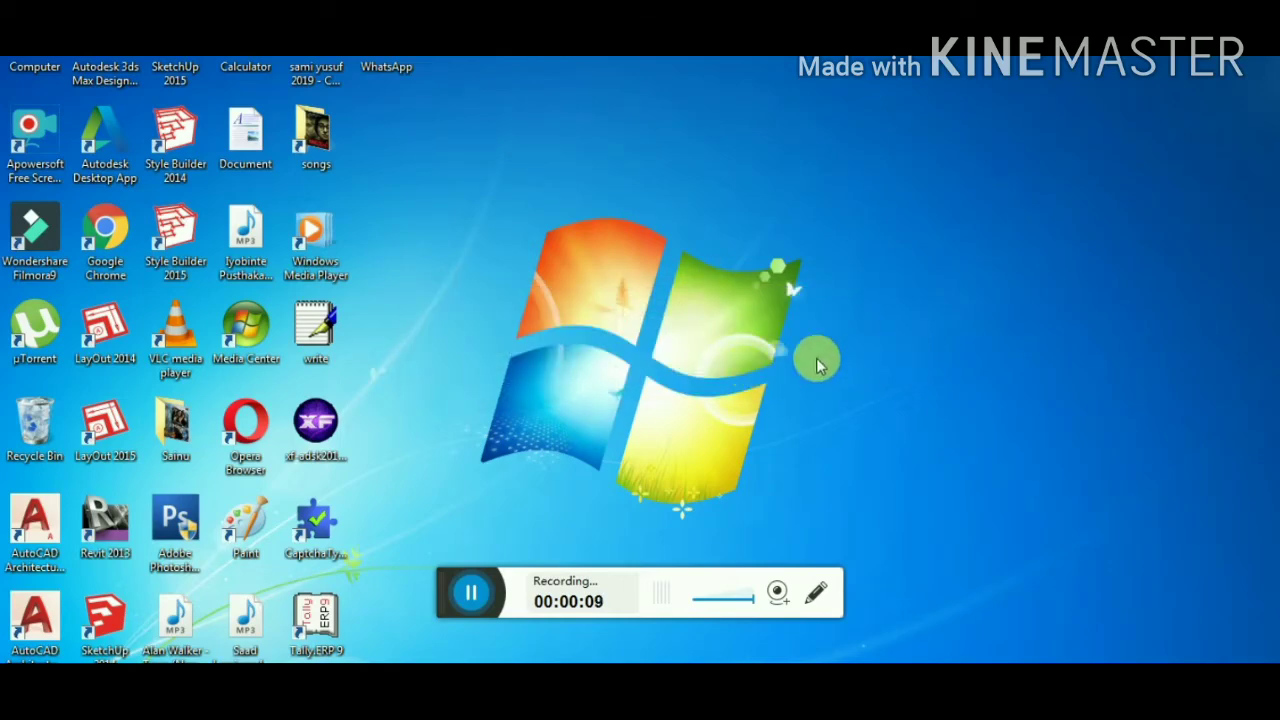
pyautogui.rightClick(769, 209)
pyautogui.click(846, 251)
# Refresh the desktop repeatedly from its right-click menu
pyautogui.rightClick(699, 127)
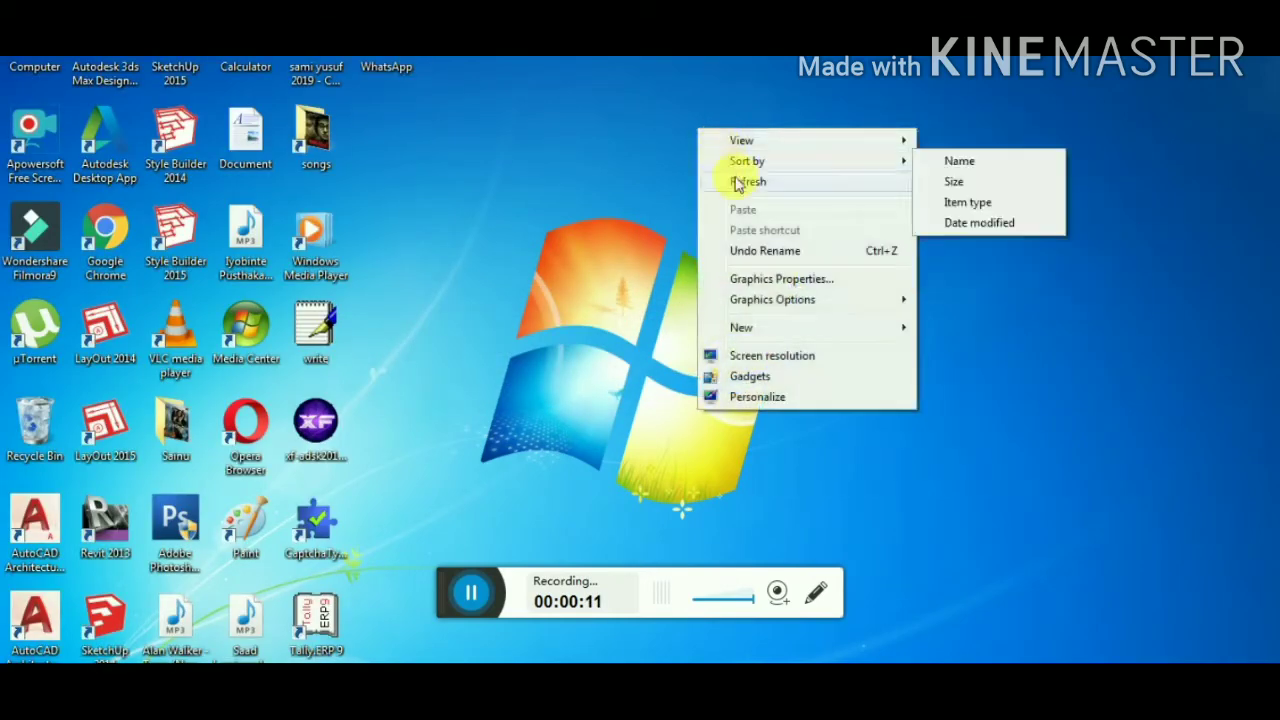
pyautogui.click(740, 180)
pyautogui.rightClick(640, 118)
pyautogui.click(672, 165)
pyautogui.rightClick(606, 137)
pyautogui.moveTo(655, 169)
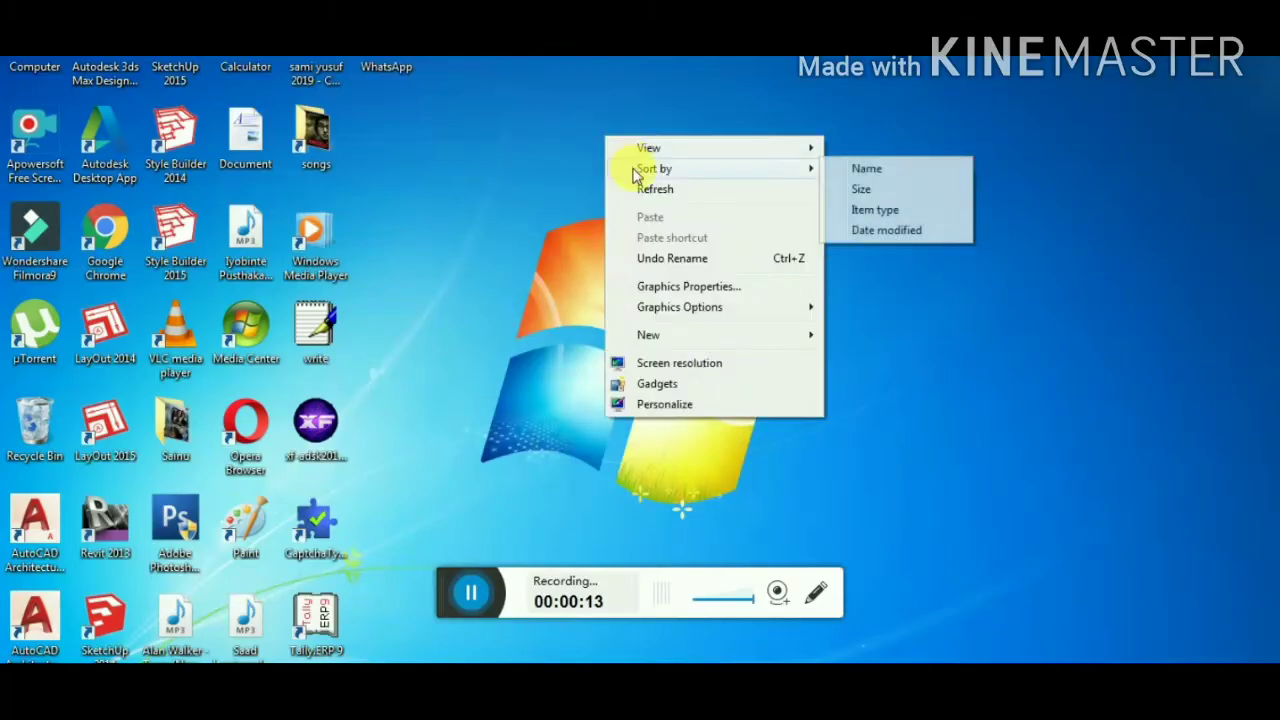
pyautogui.click(648, 189)
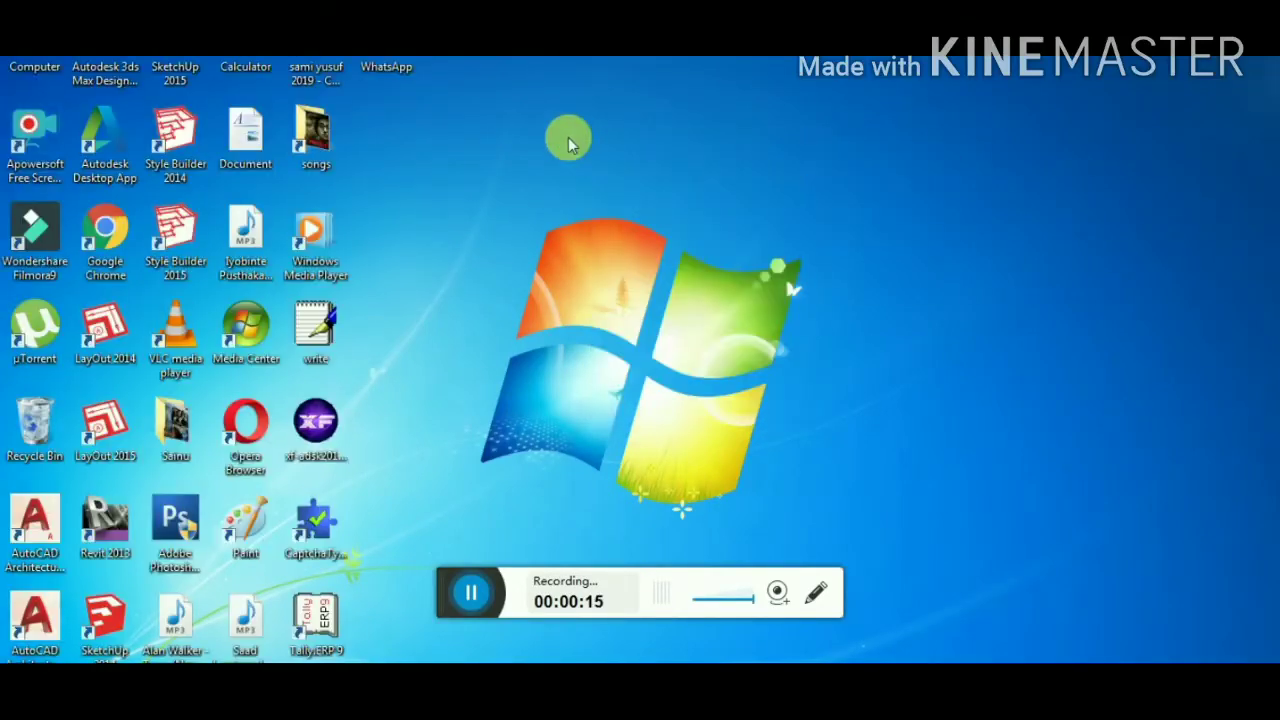
pyautogui.rightClick(569, 137)
pyautogui.click(605, 189)
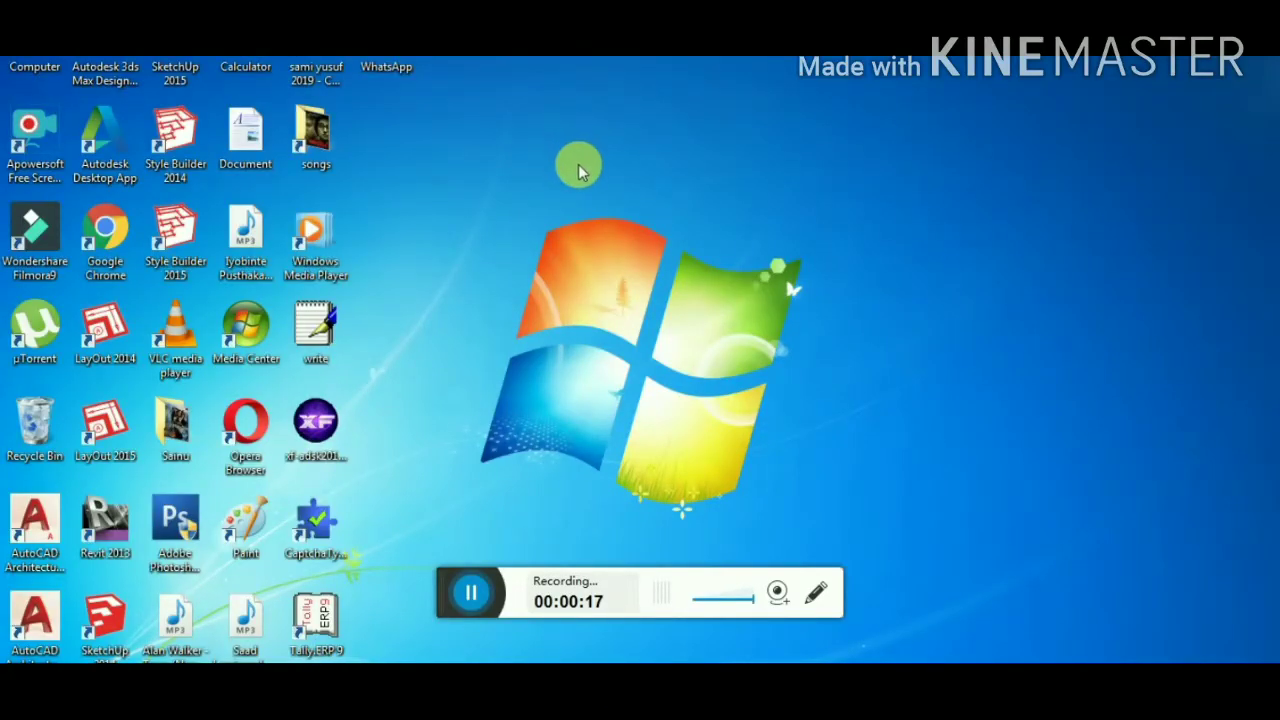
pyautogui.rightClick(612, 164)
pyautogui.click(690, 227)
pyautogui.rightClick(595, 173)
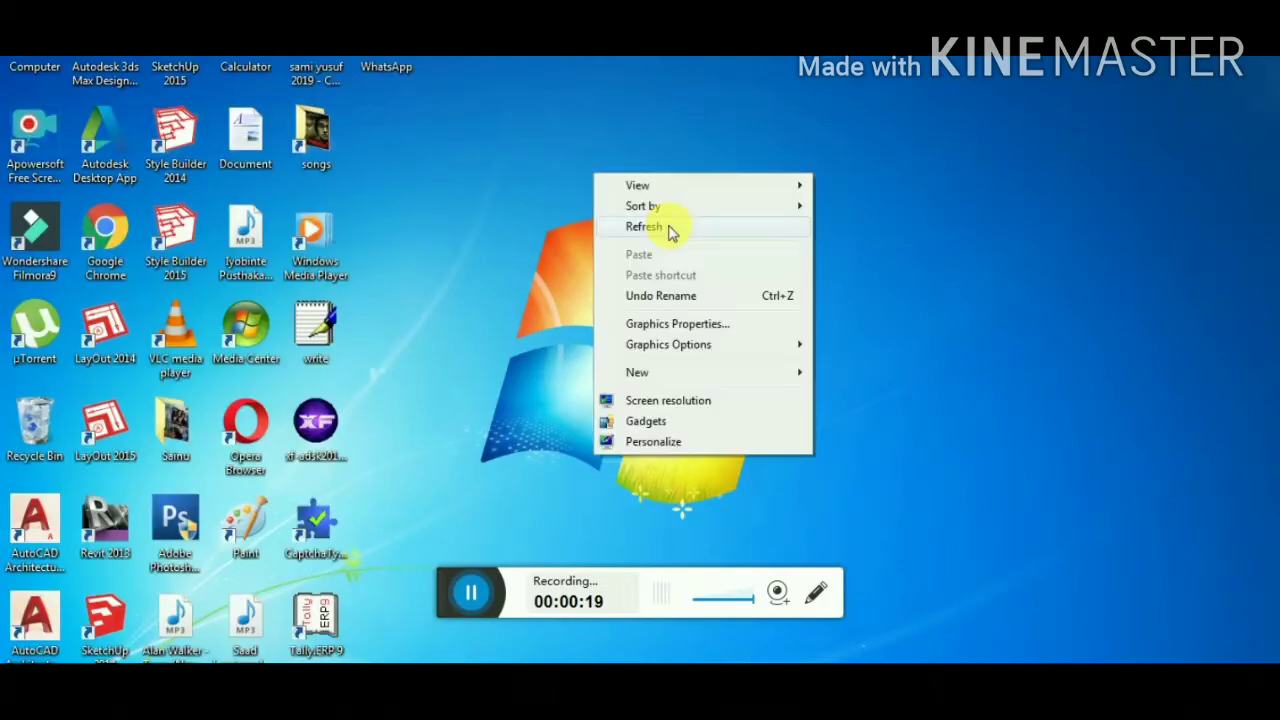
pyautogui.click(672, 230)
pyautogui.rightClick(596, 168)
pyautogui.click(640, 222)
pyautogui.rightClick(617, 151)
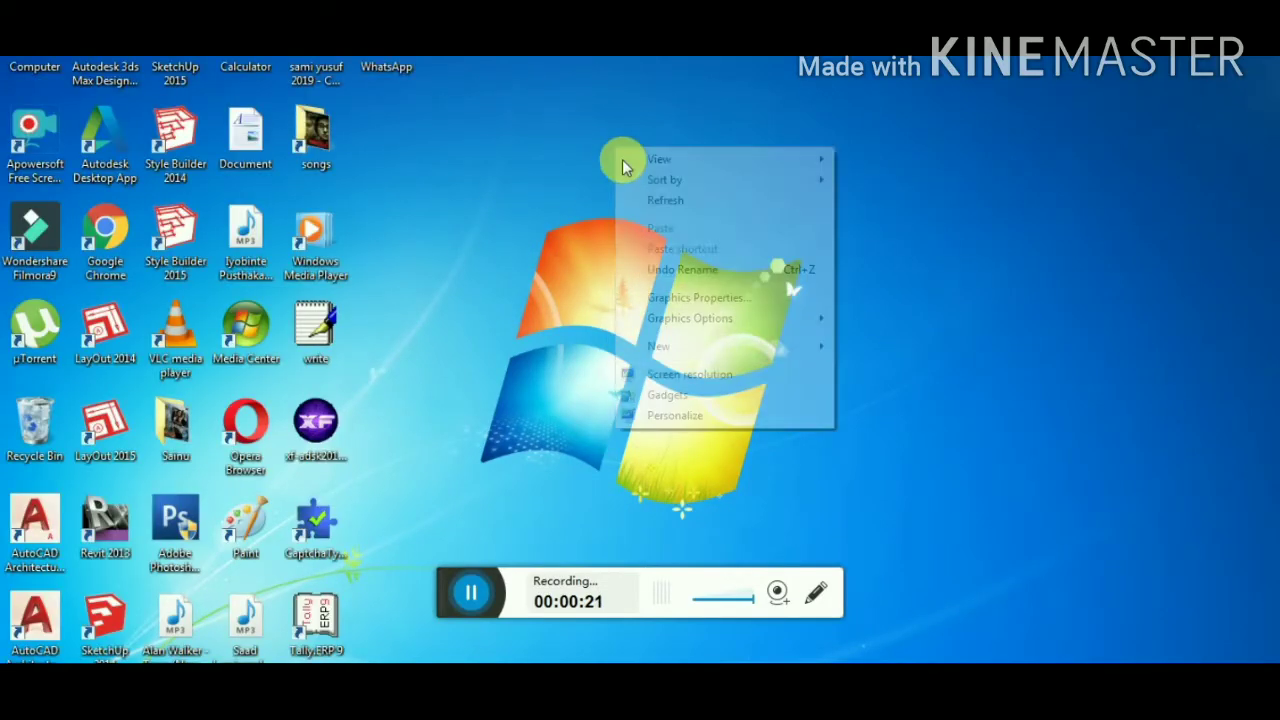
pyautogui.click(657, 200)
pyautogui.rightClick(596, 154)
pyautogui.click(651, 205)
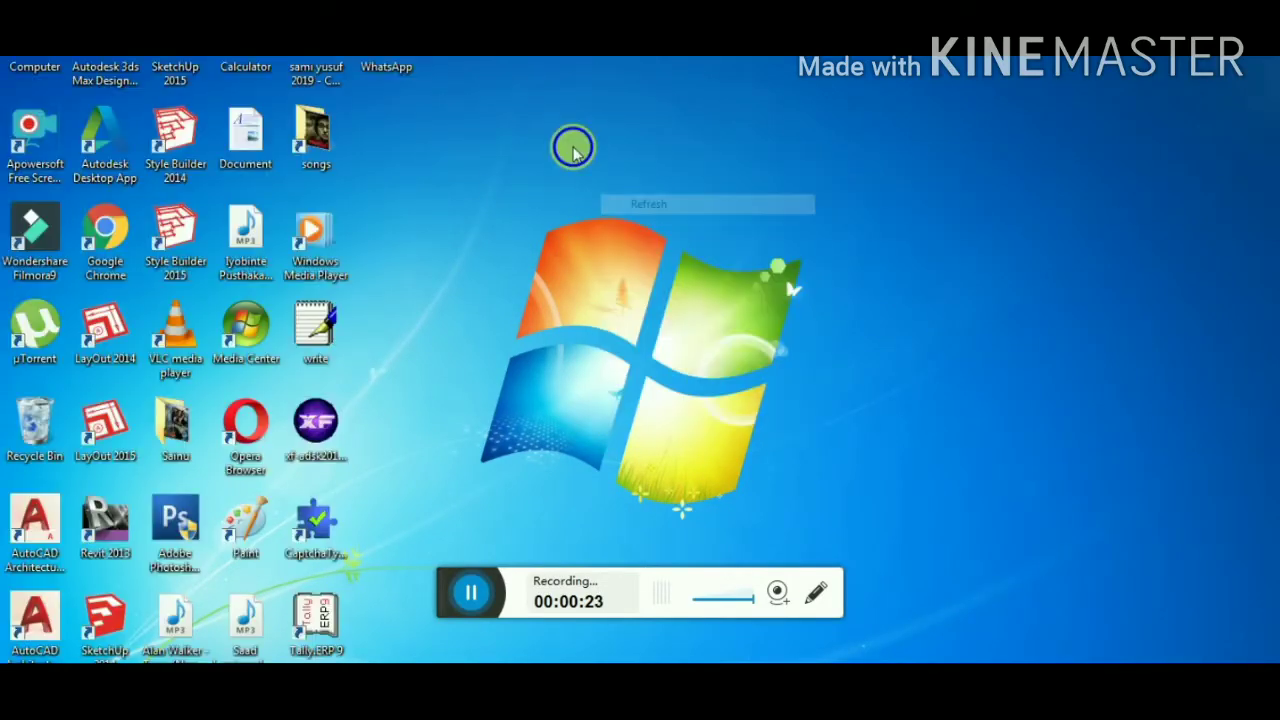
pyautogui.rightClick(574, 148)
pyautogui.click(643, 208)
pyautogui.rightClick(606, 152)
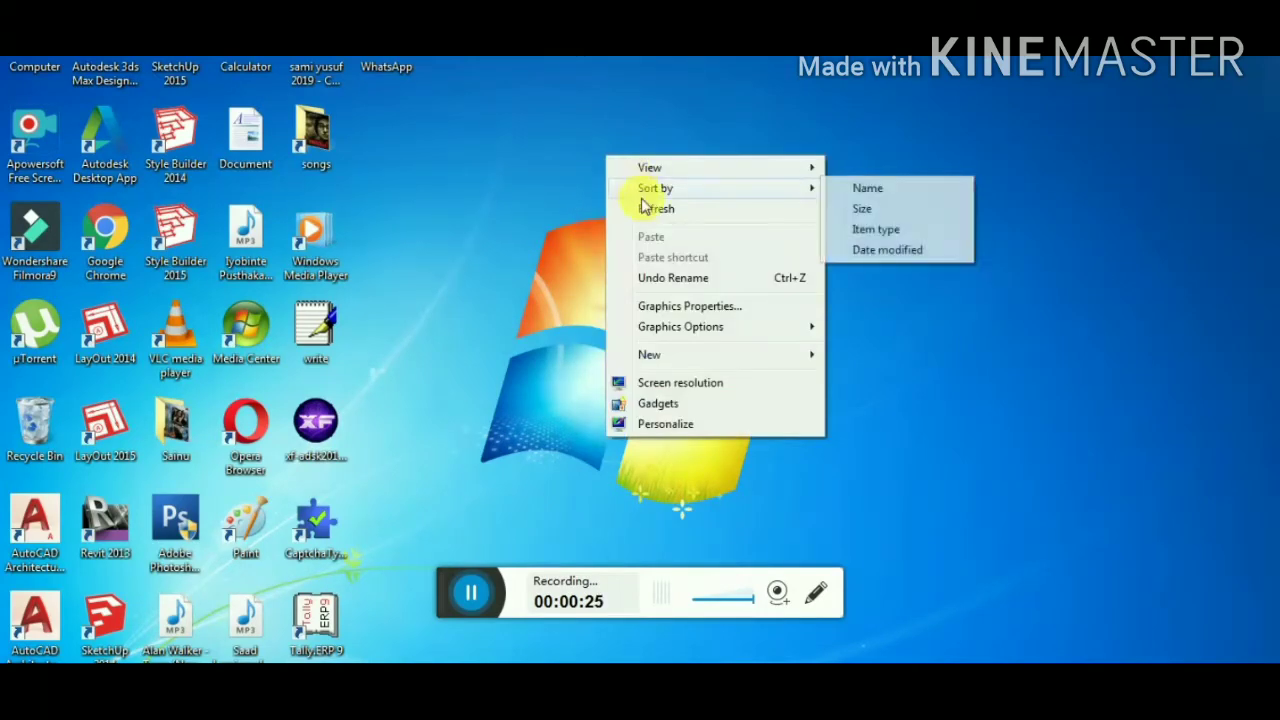
pyautogui.click(650, 203)
pyautogui.rightClick(573, 146)
pyautogui.click(619, 197)
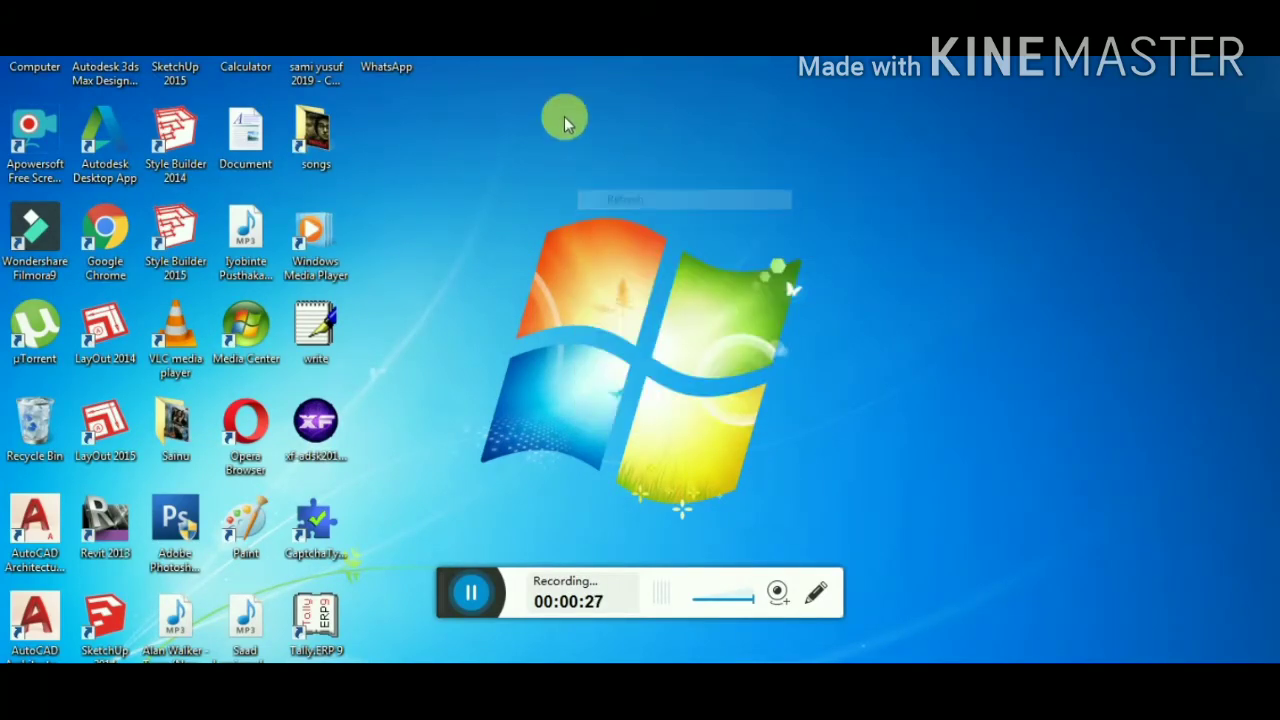
pyautogui.rightClick(565, 120)
pyautogui.click(615, 174)
pyautogui.rightClick(584, 131)
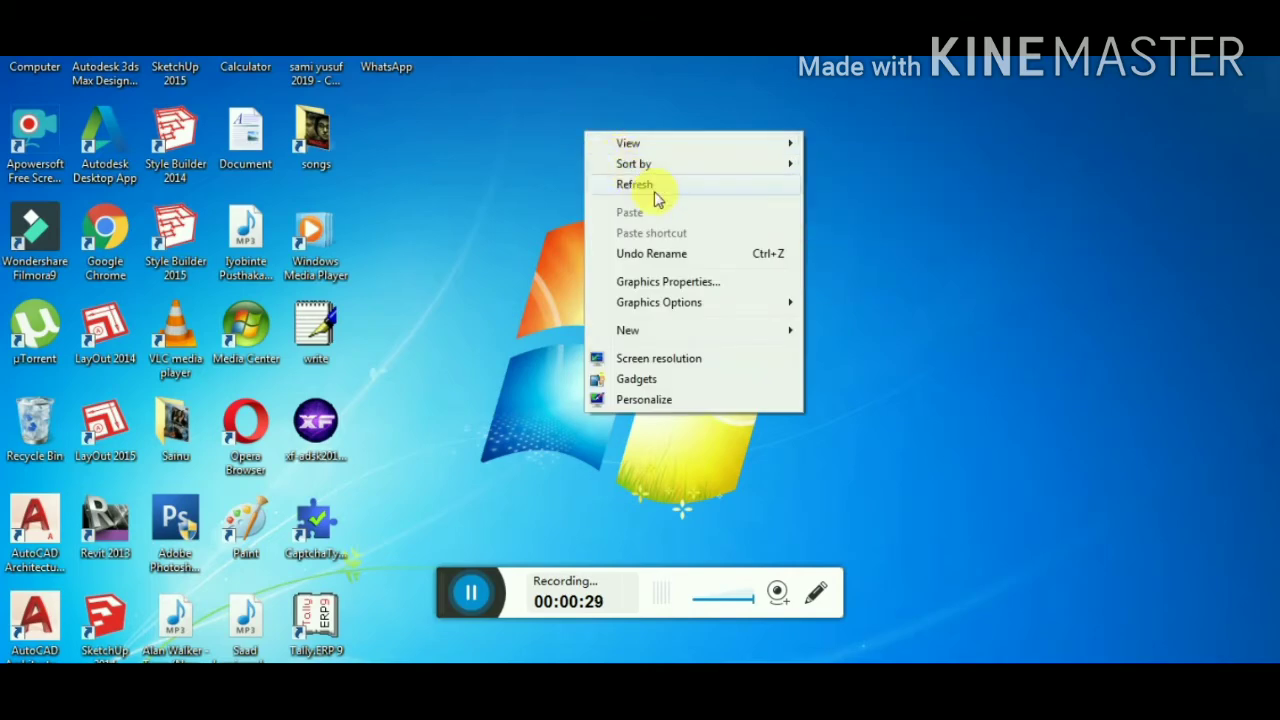
pyautogui.click(658, 197)
pyautogui.rightClick(622, 126)
pyautogui.click(657, 177)
pyautogui.rightClick(587, 99)
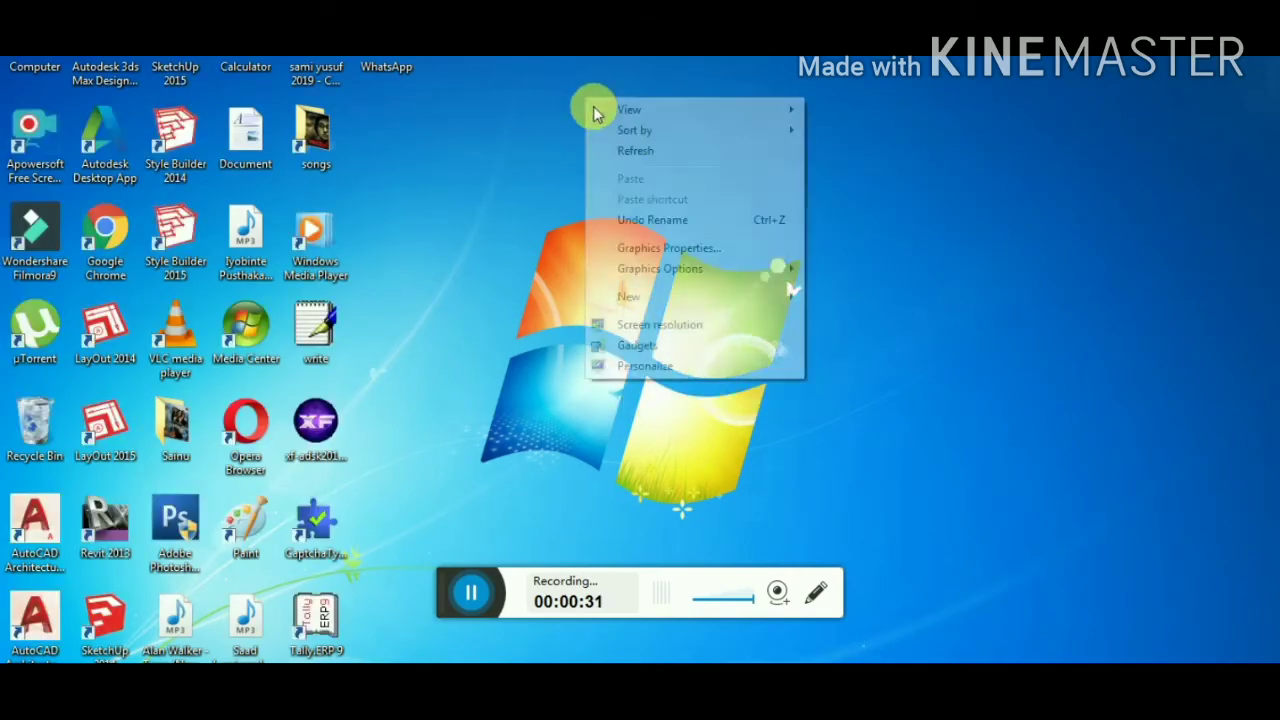
pyautogui.click(643, 166)
pyautogui.rightClick(566, 117)
pyautogui.click(608, 172)
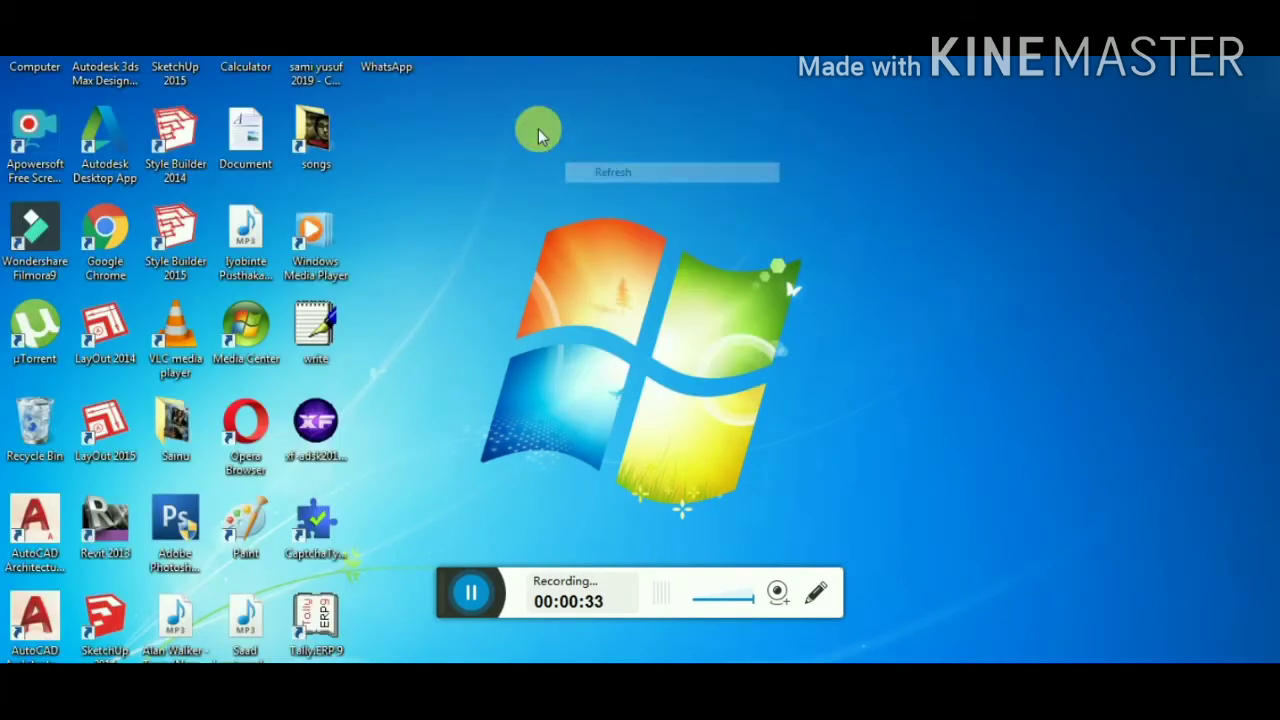
pyautogui.rightClick(539, 130)
pyautogui.click(586, 190)
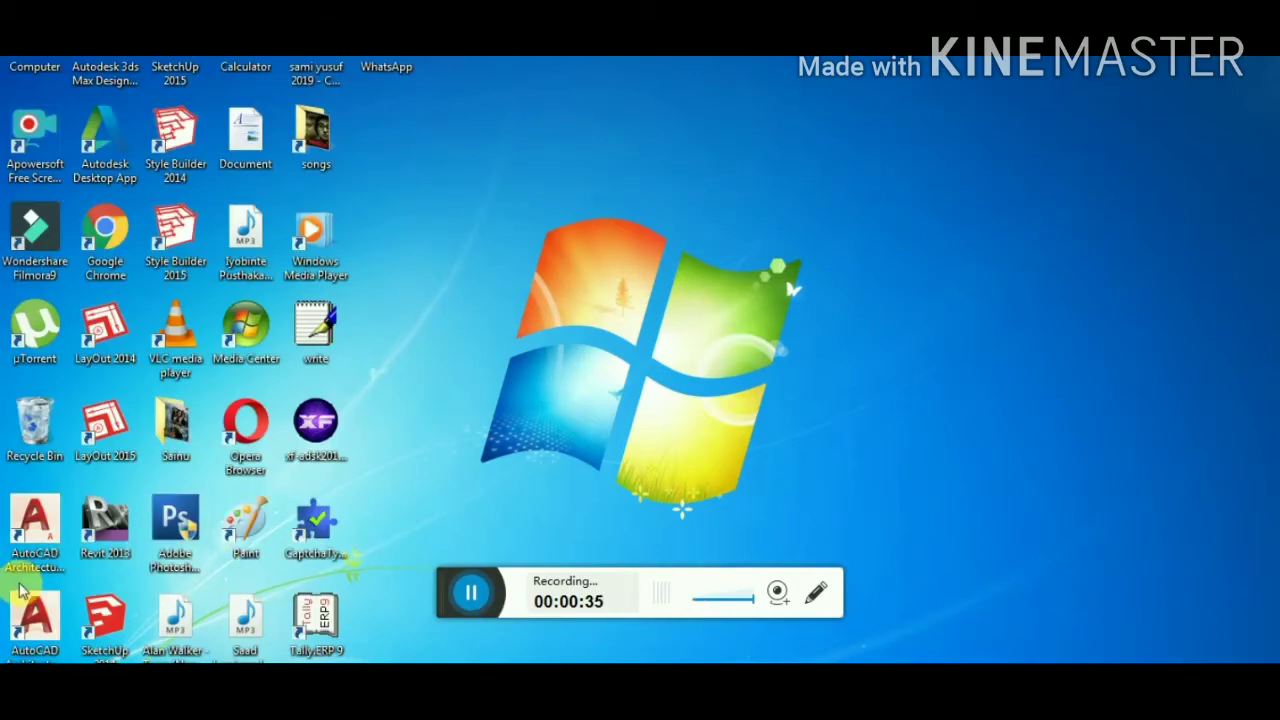
pyautogui.click(37, 541)
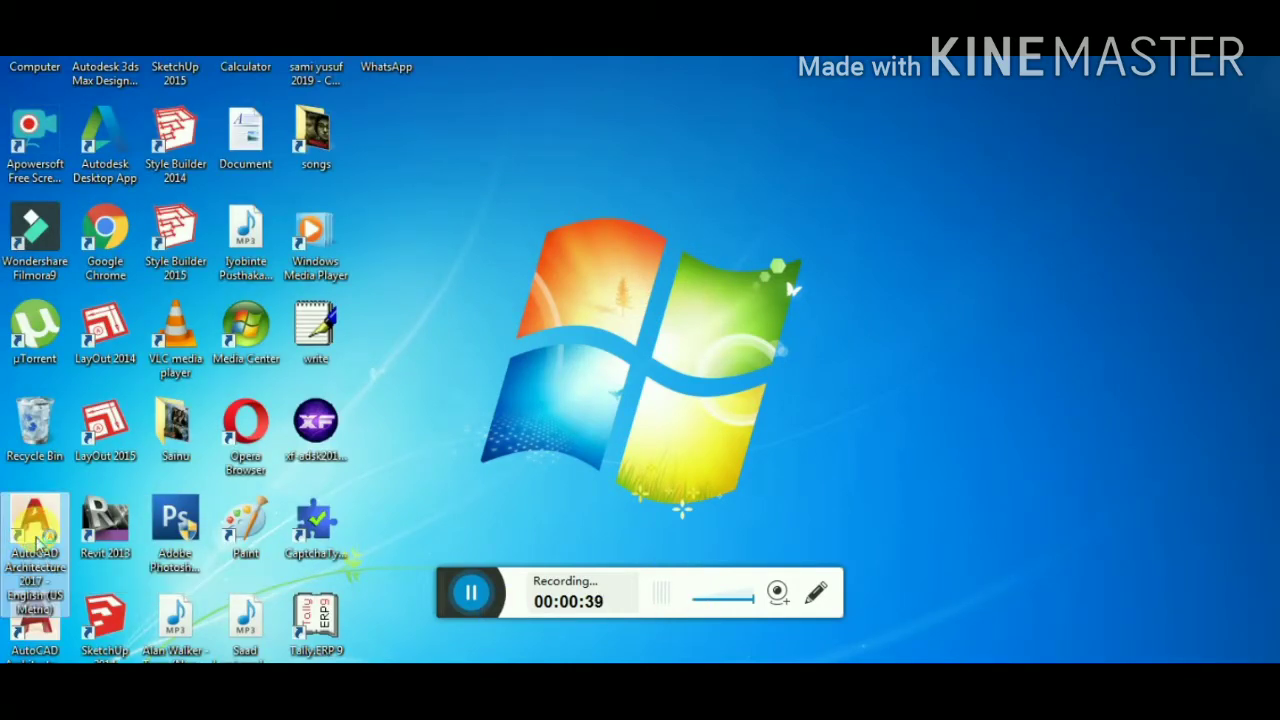
# Launch AutoCAD Architecture 2017 from its desktop shortcut and wait for the Start page
pyautogui.doubleClick(37, 541)
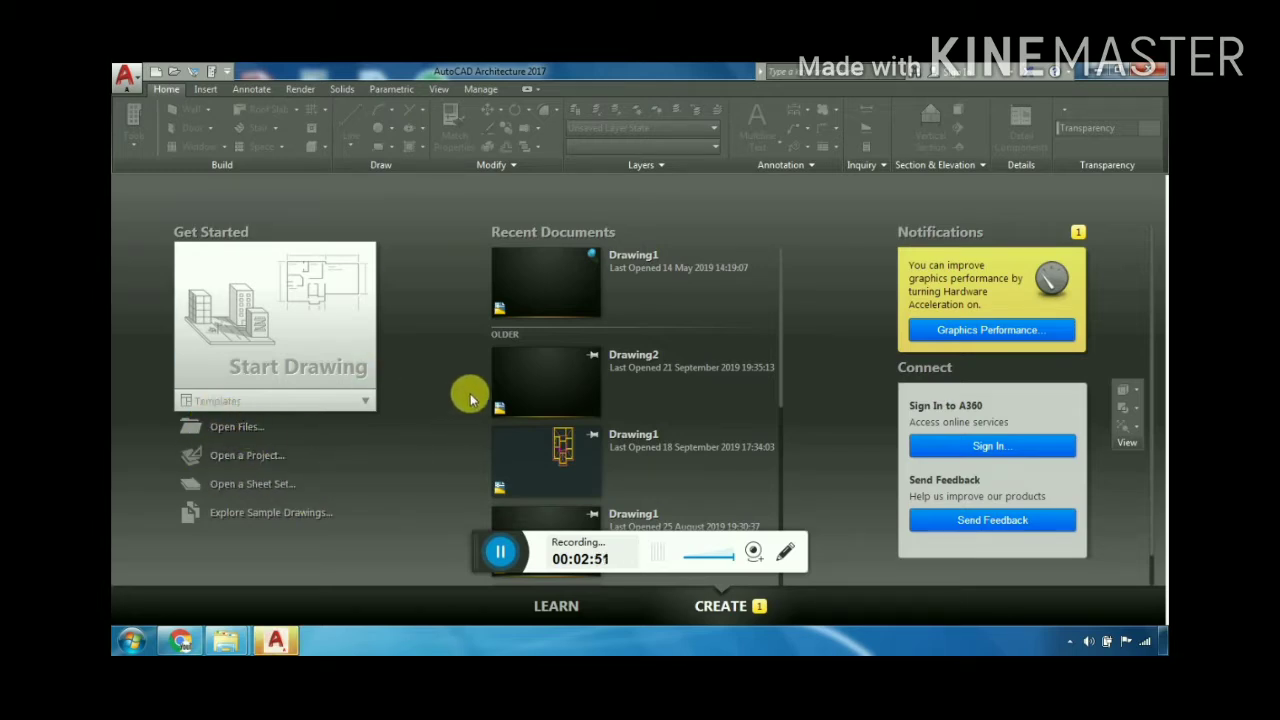
# Start a blank Drawing1 and turn off Show UCS Icon at Origin
pyautogui.click(292, 322)
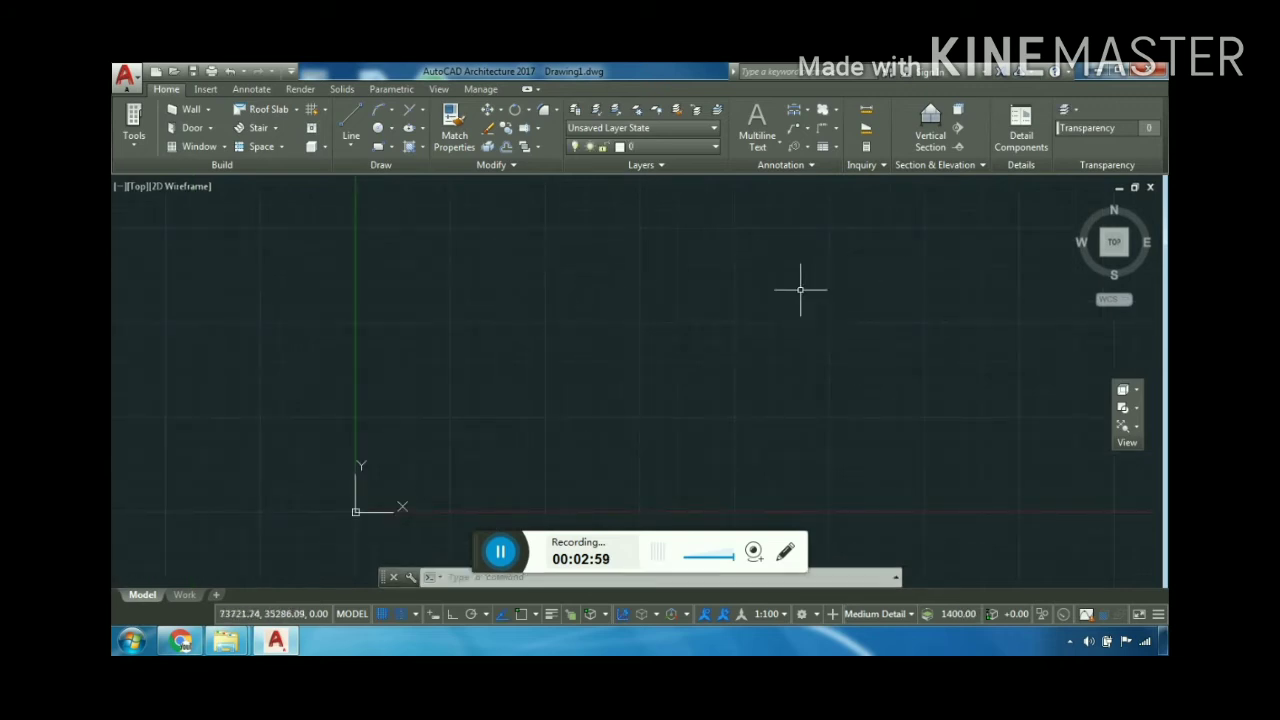
pyautogui.scroll(-2, 800, 290)
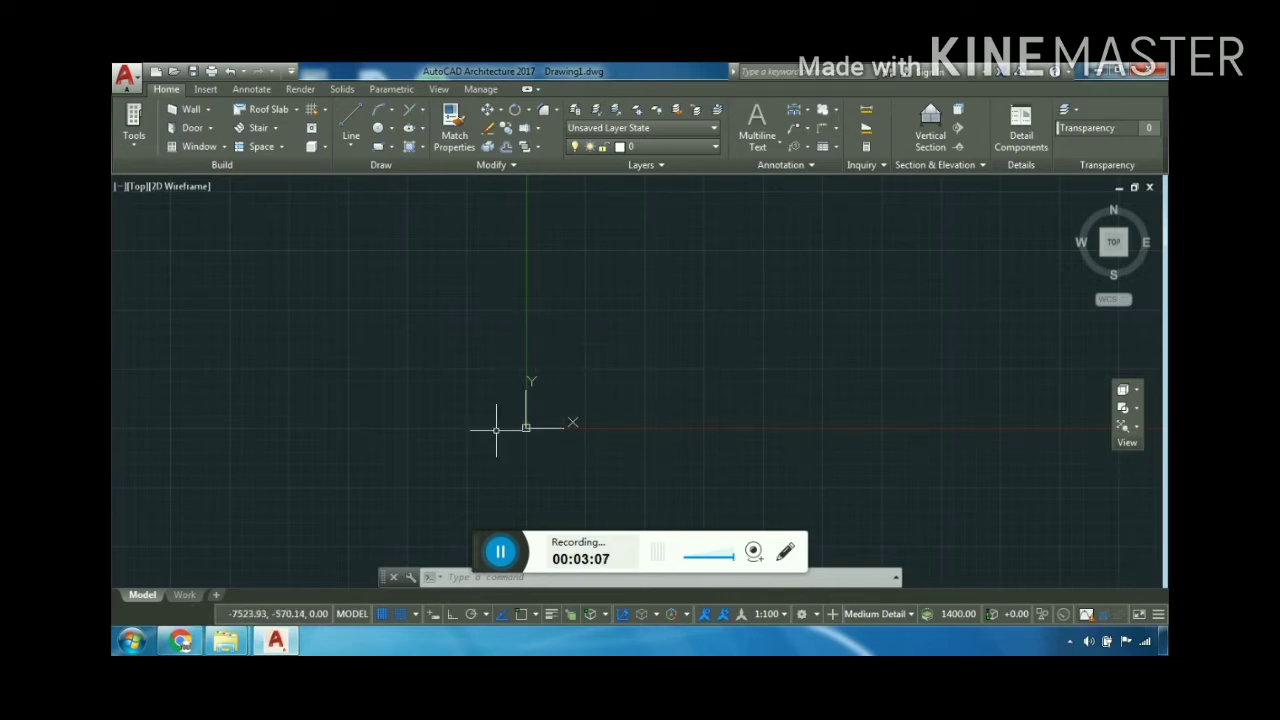
pyautogui.rightClick(526, 428)
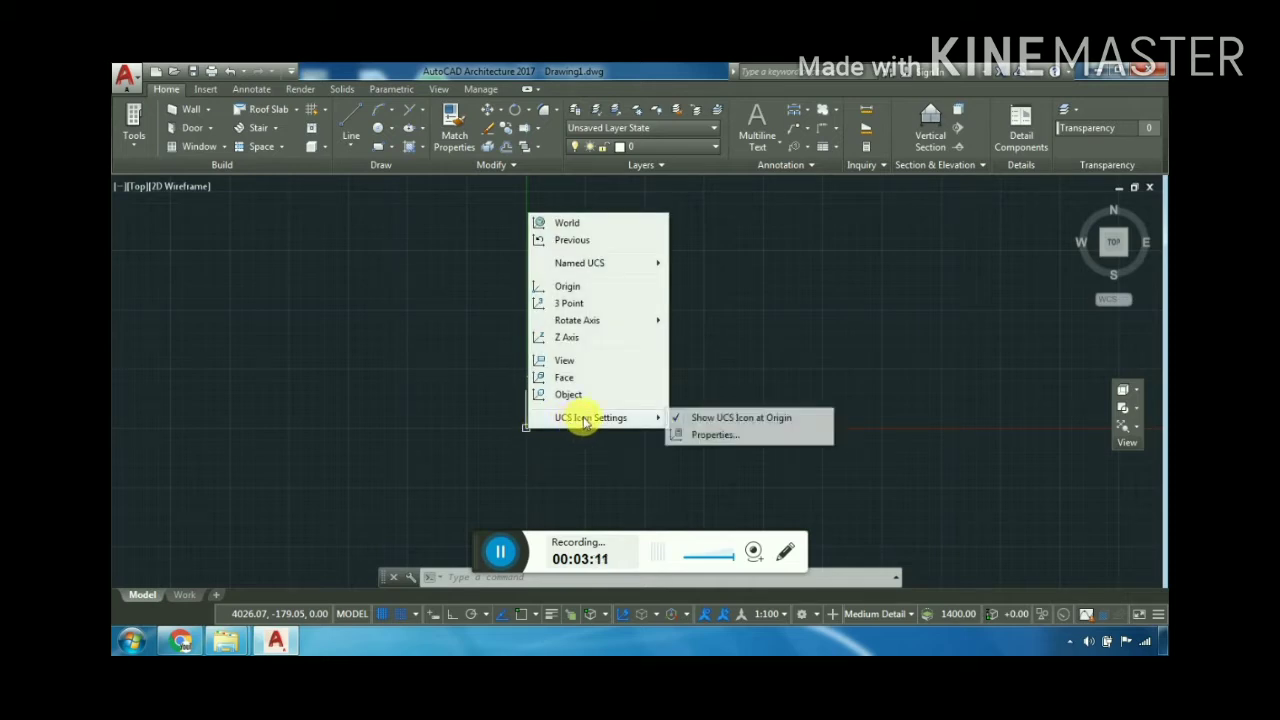
pyautogui.moveTo(591, 417)
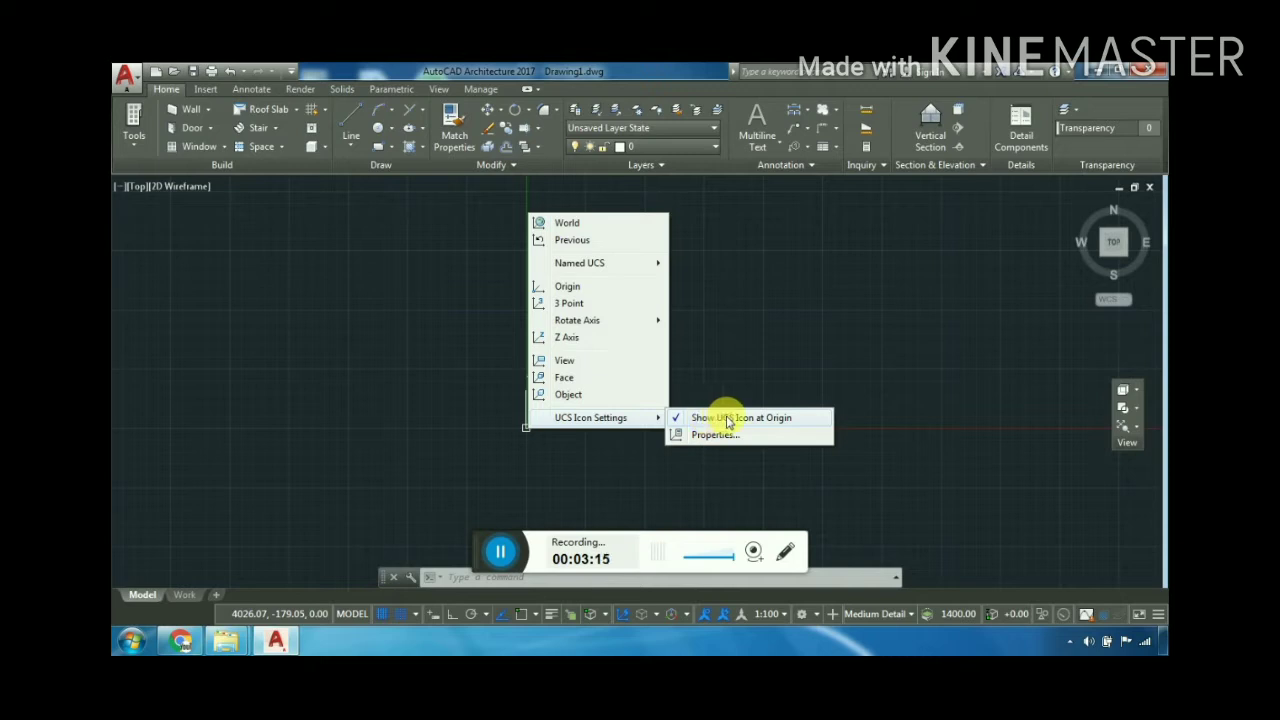
pyautogui.click(755, 420)
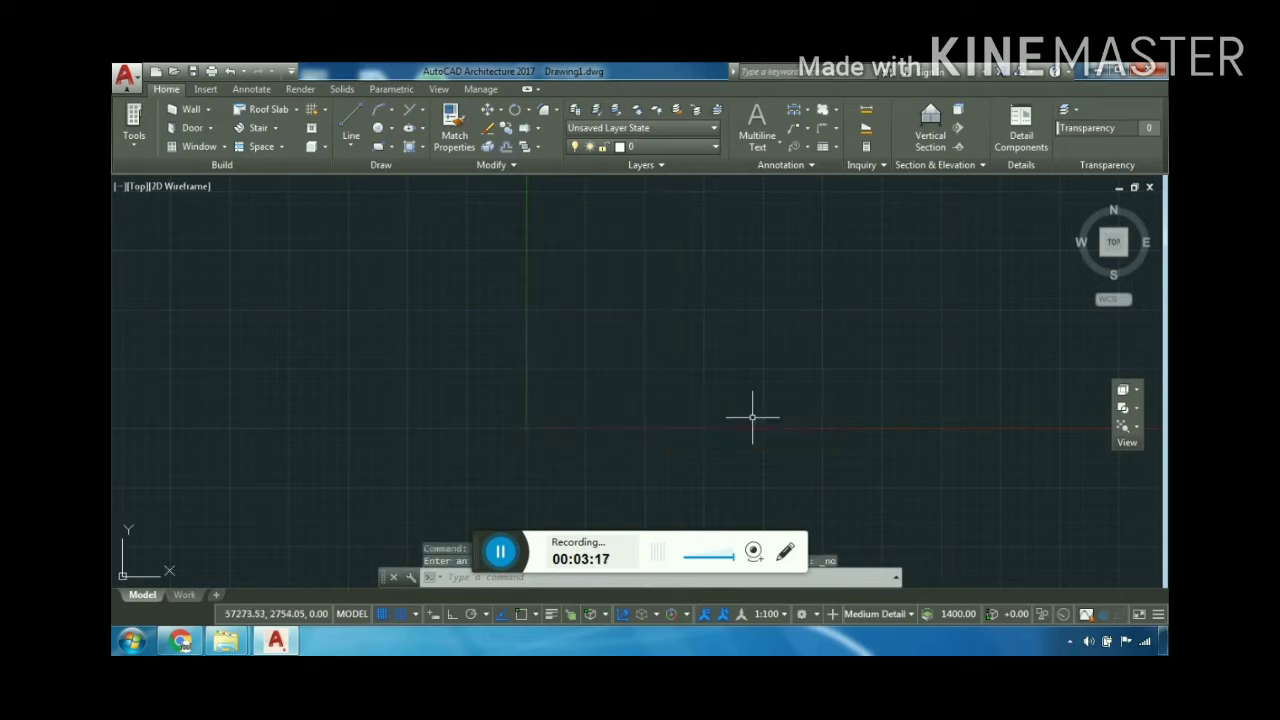
pyautogui.scroll(-5, 657, 385)
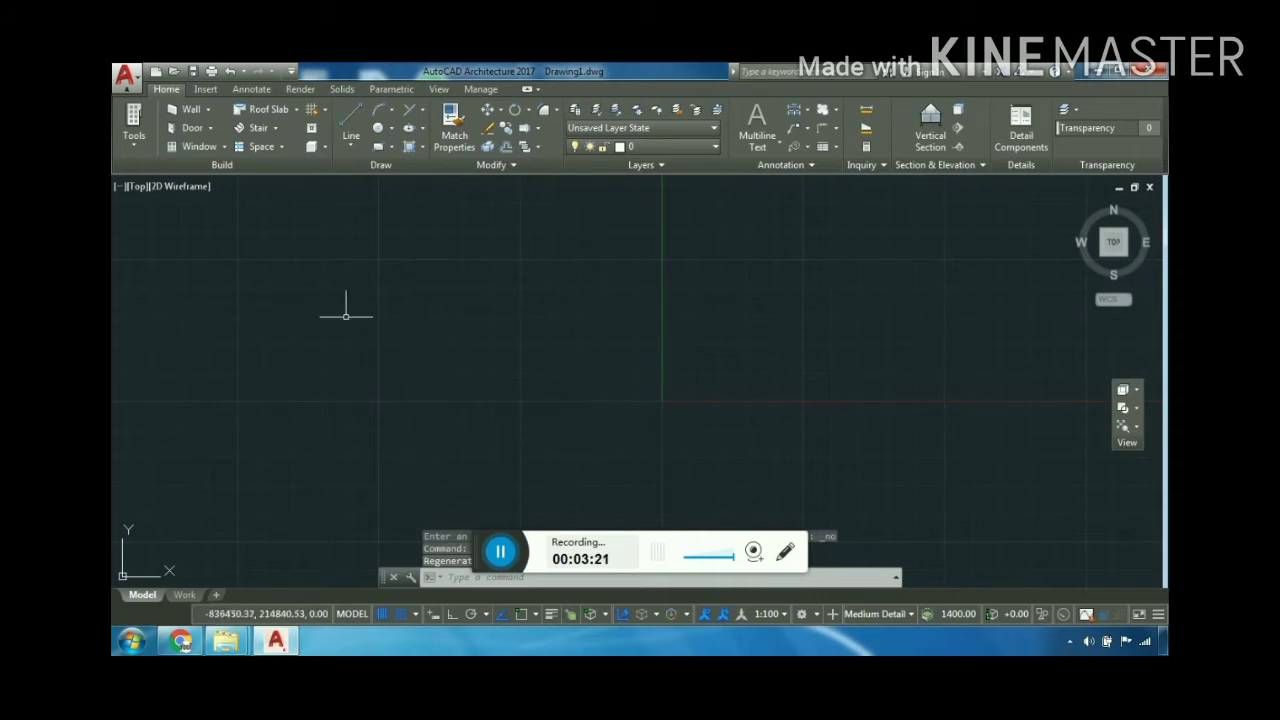
# Set the viewport to the 2D Wireframe visual style and Top view
pyautogui.click(193, 193)
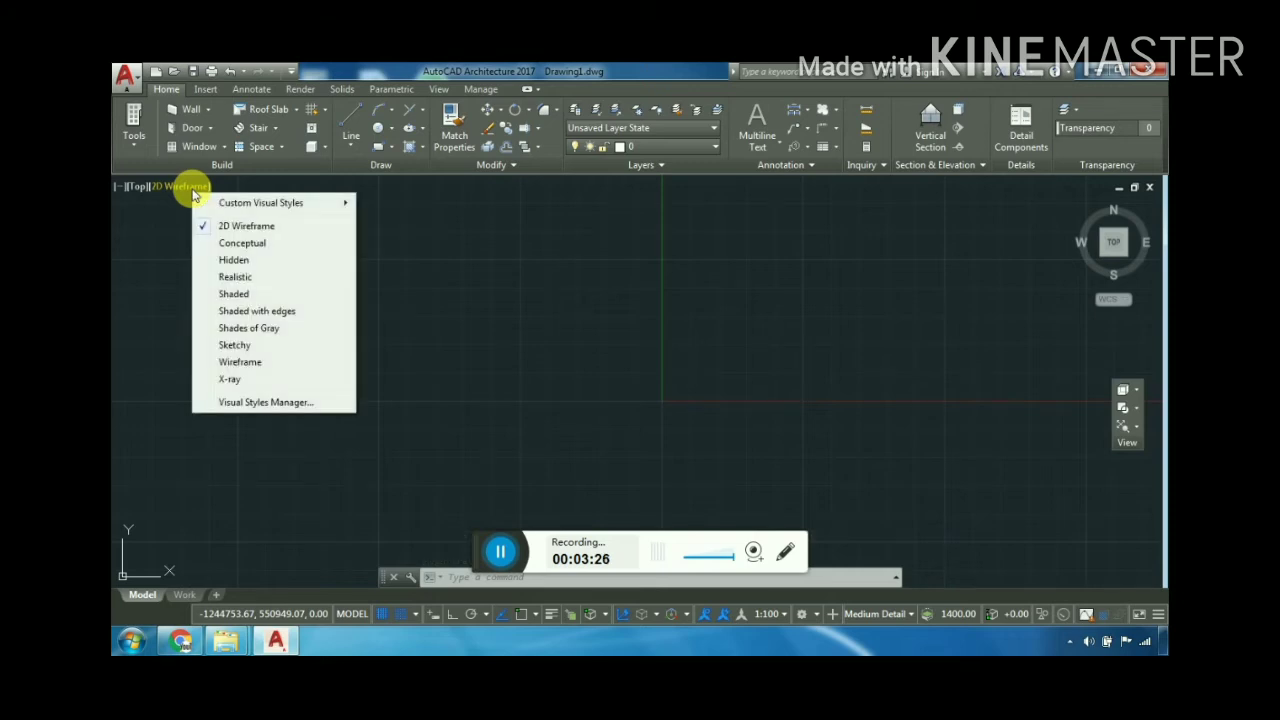
pyautogui.click(232, 225)
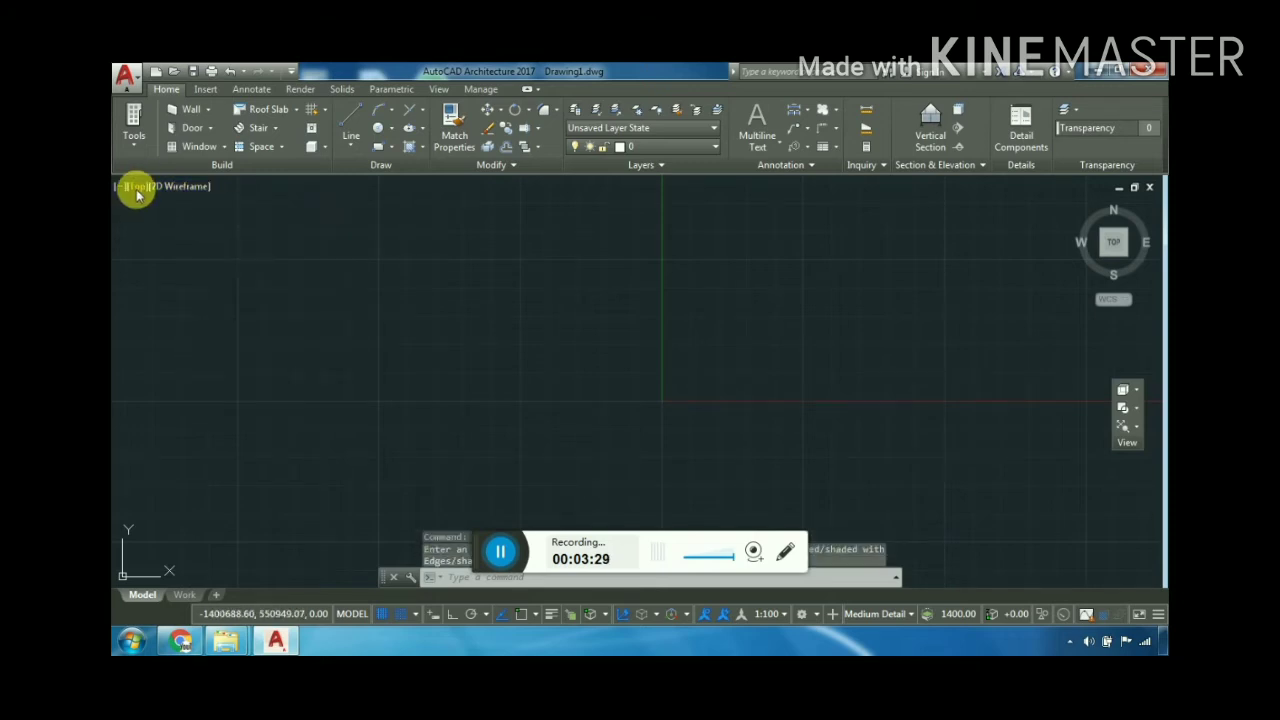
pyautogui.click(137, 189)
pyautogui.click(171, 226)
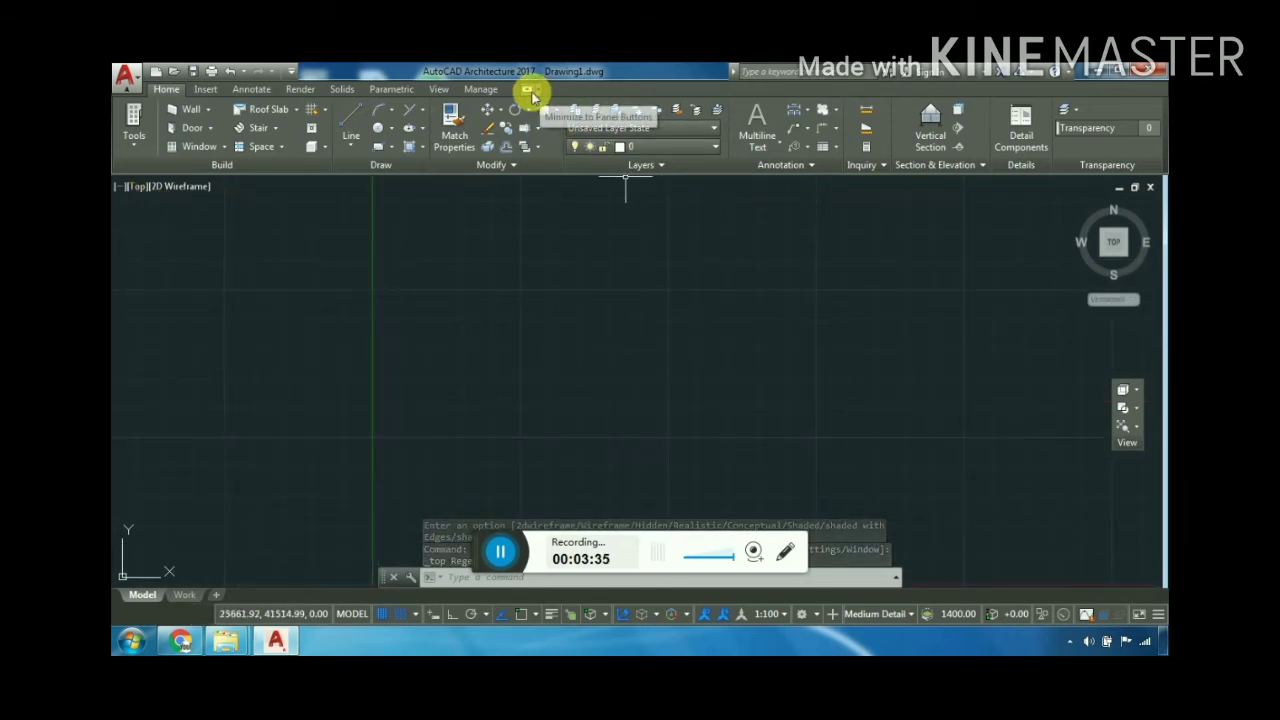
# Cycle the ribbon's minimize toggle until it shows compact panel buttons
pyautogui.click(528, 90)
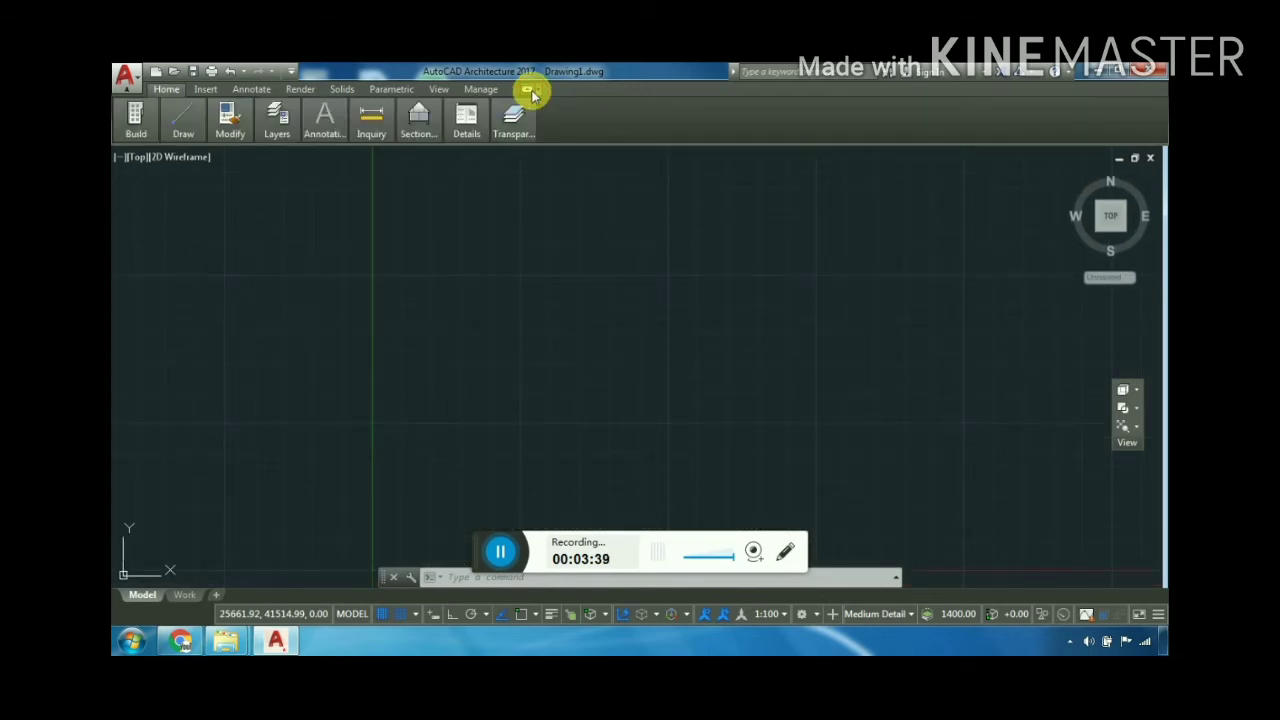
pyautogui.click(528, 90)
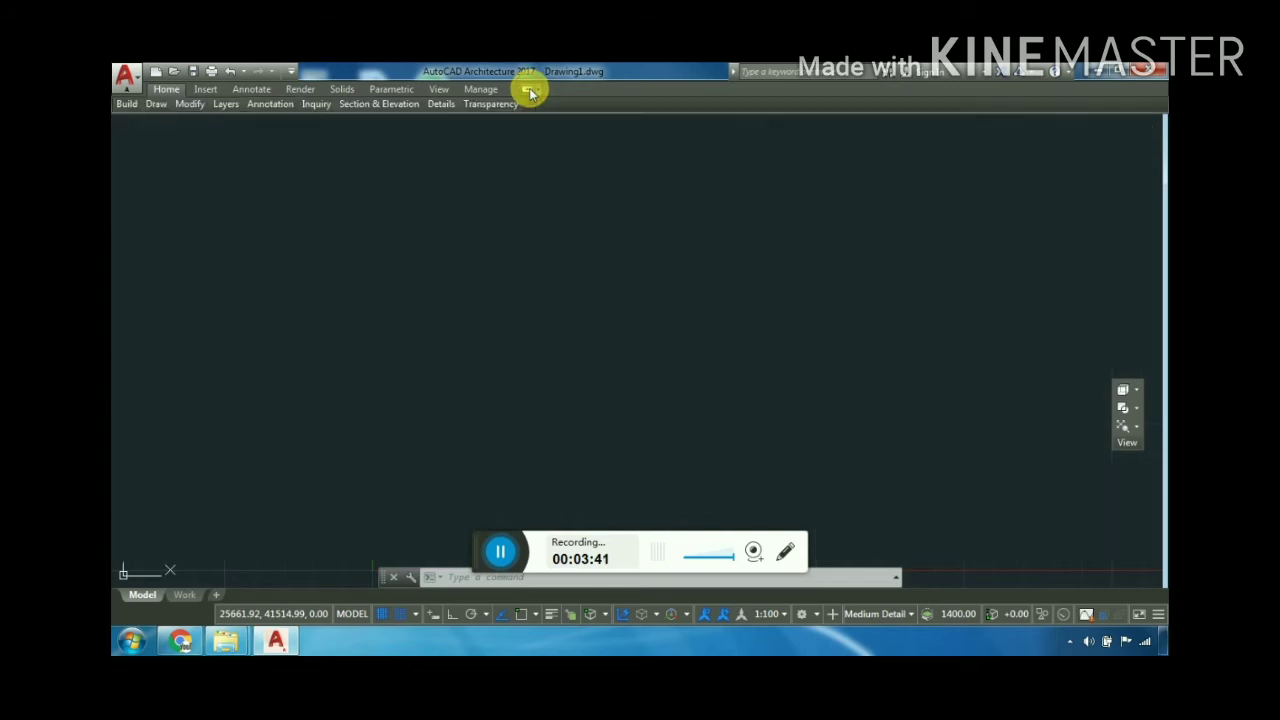
pyautogui.click(528, 90)
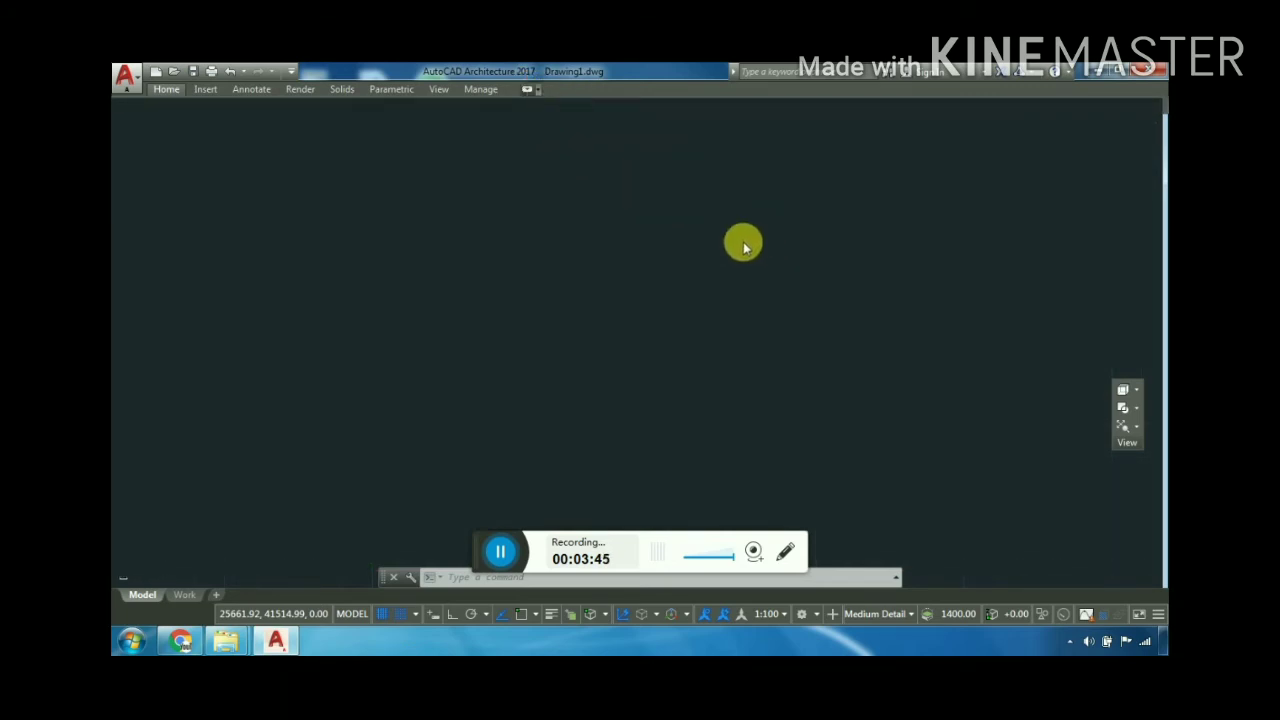
pyautogui.doubleClick(176, 90)
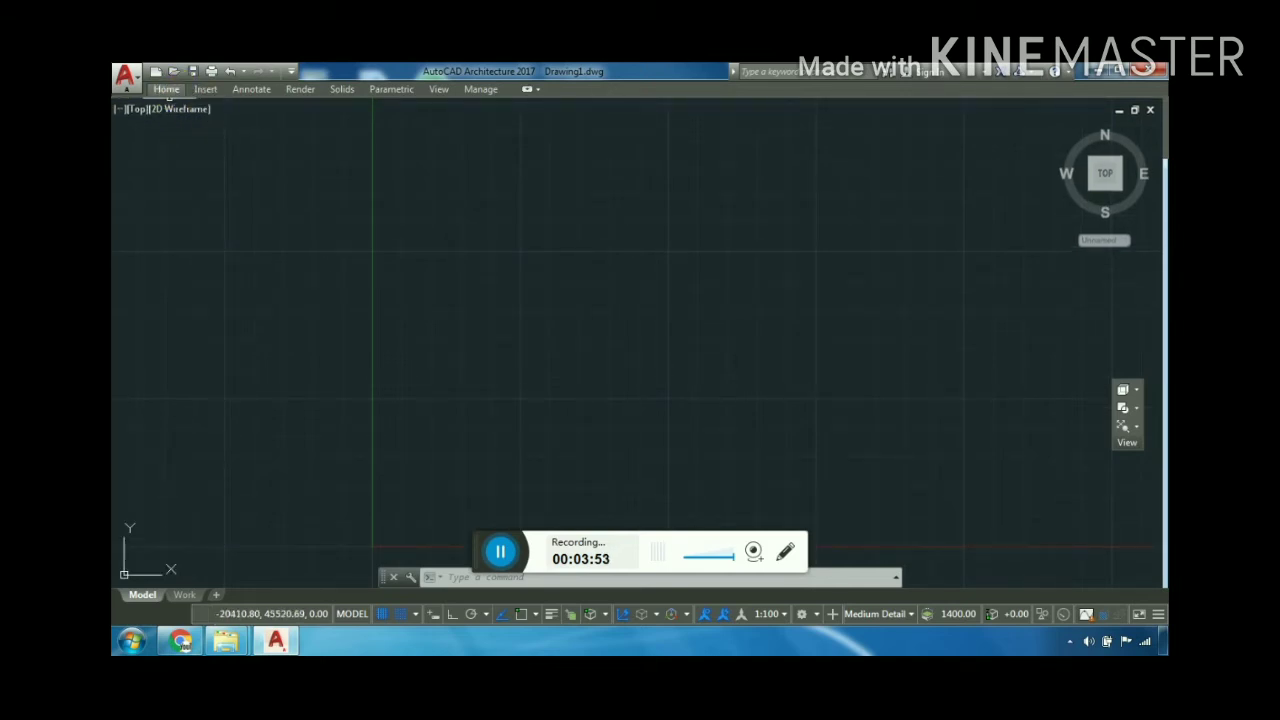
pyautogui.click(530, 93)
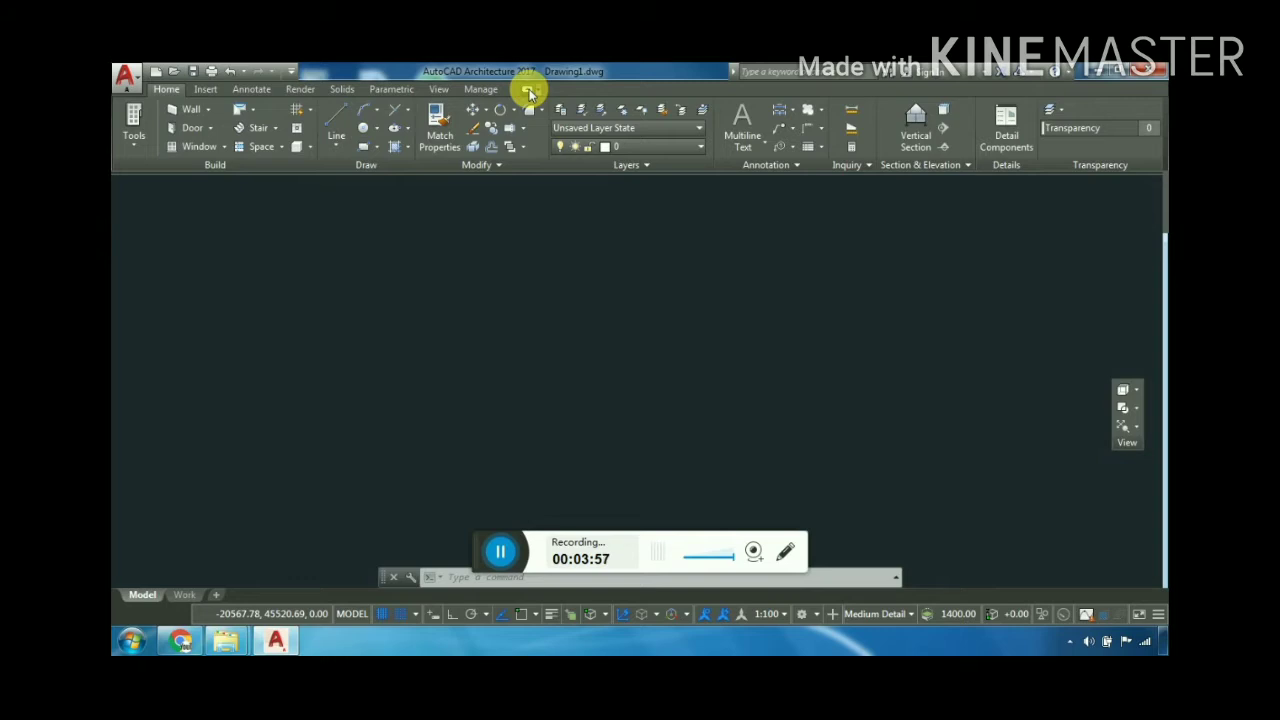
pyautogui.click(530, 93)
pyautogui.click(527, 89)
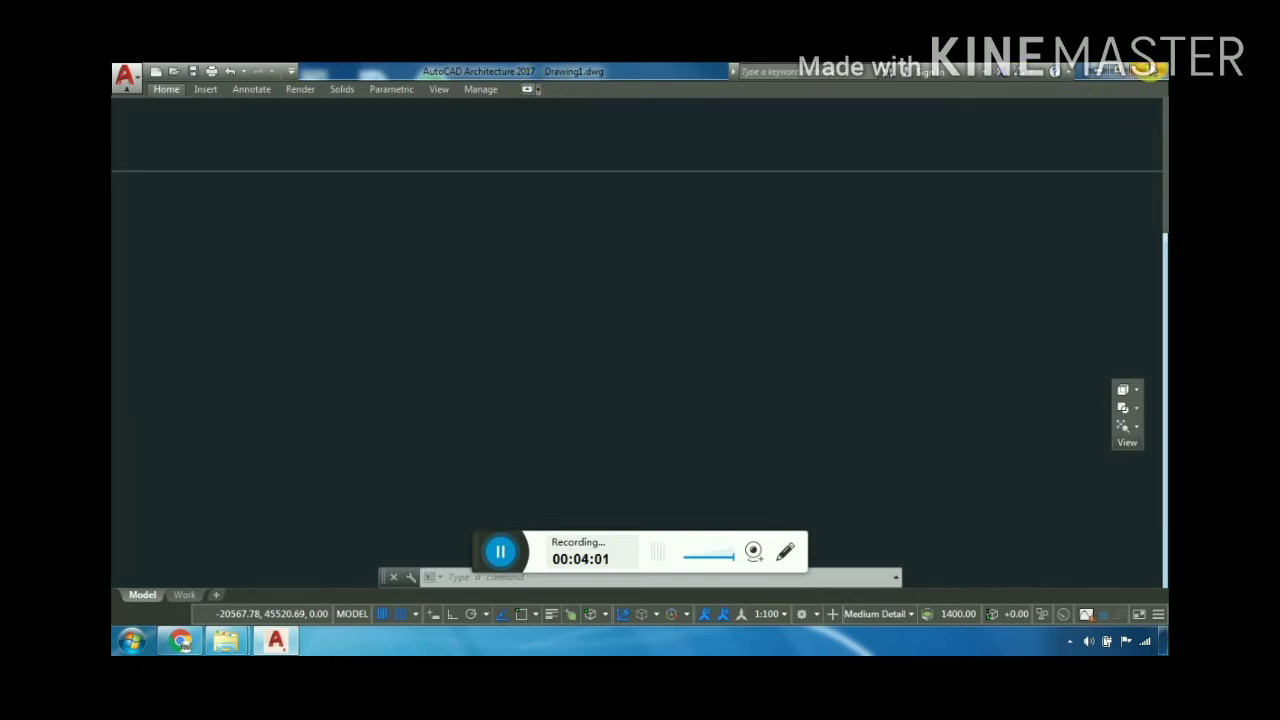
# Quit without saving, relaunch AutoCAD Architecture 2017 and start a fresh Drawing1
pyautogui.click(1155, 70)
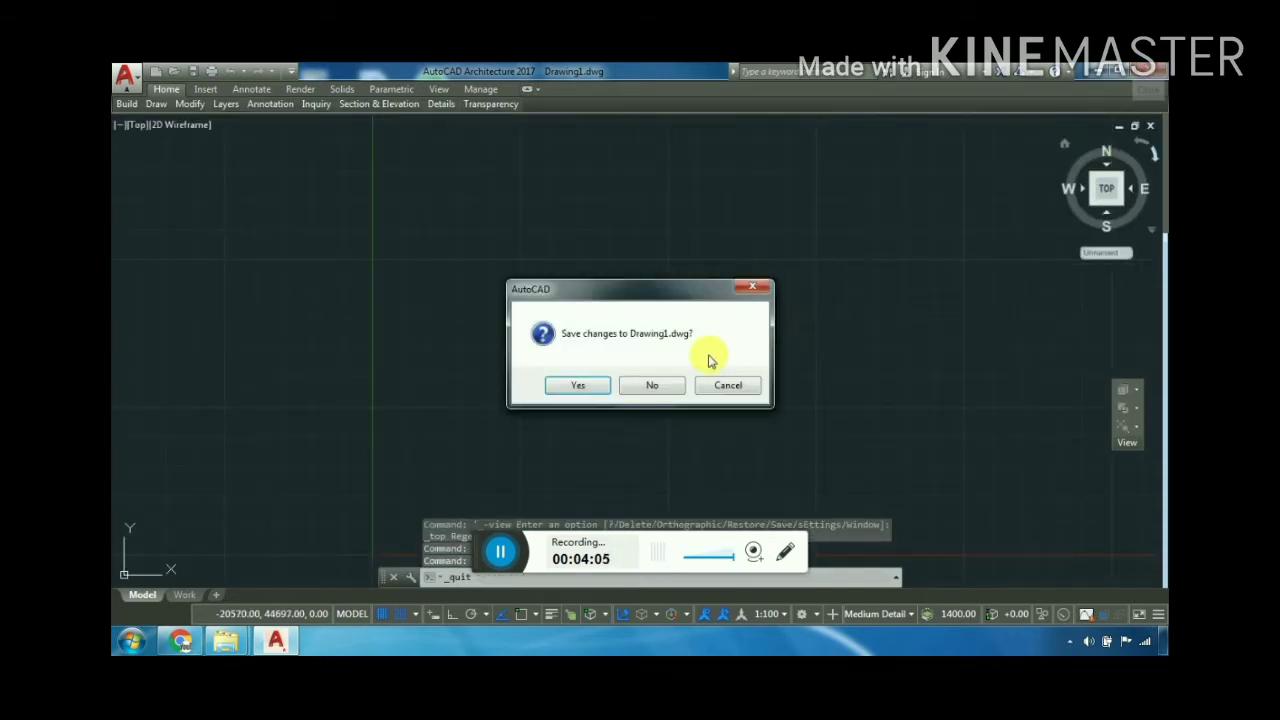
pyautogui.click(662, 382)
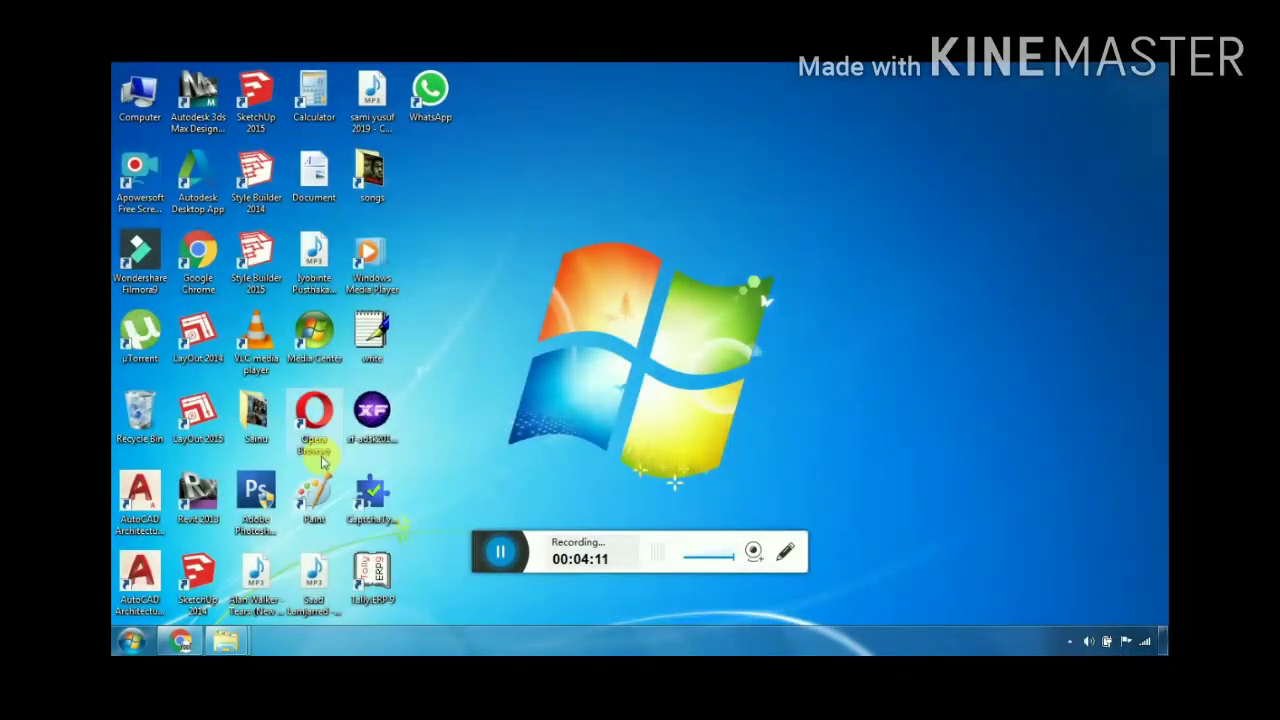
pyautogui.click(147, 590)
pyautogui.doubleClick(147, 592)
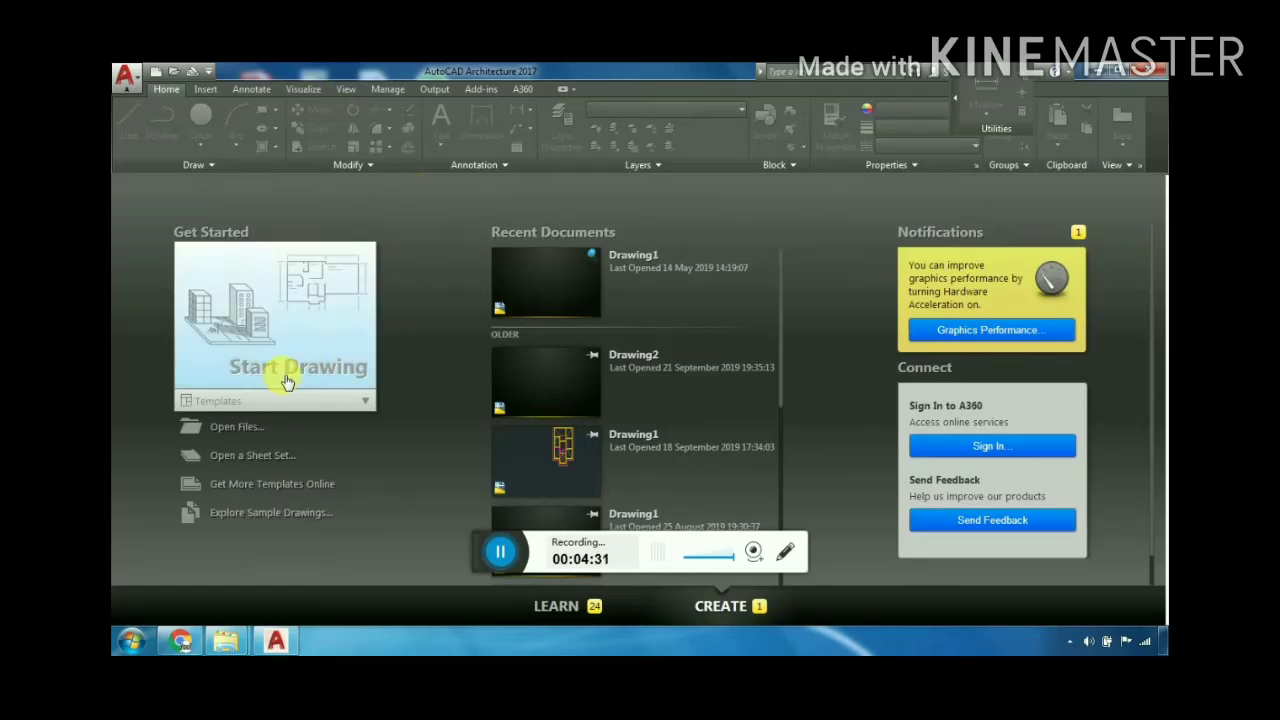
pyautogui.click(260, 340)
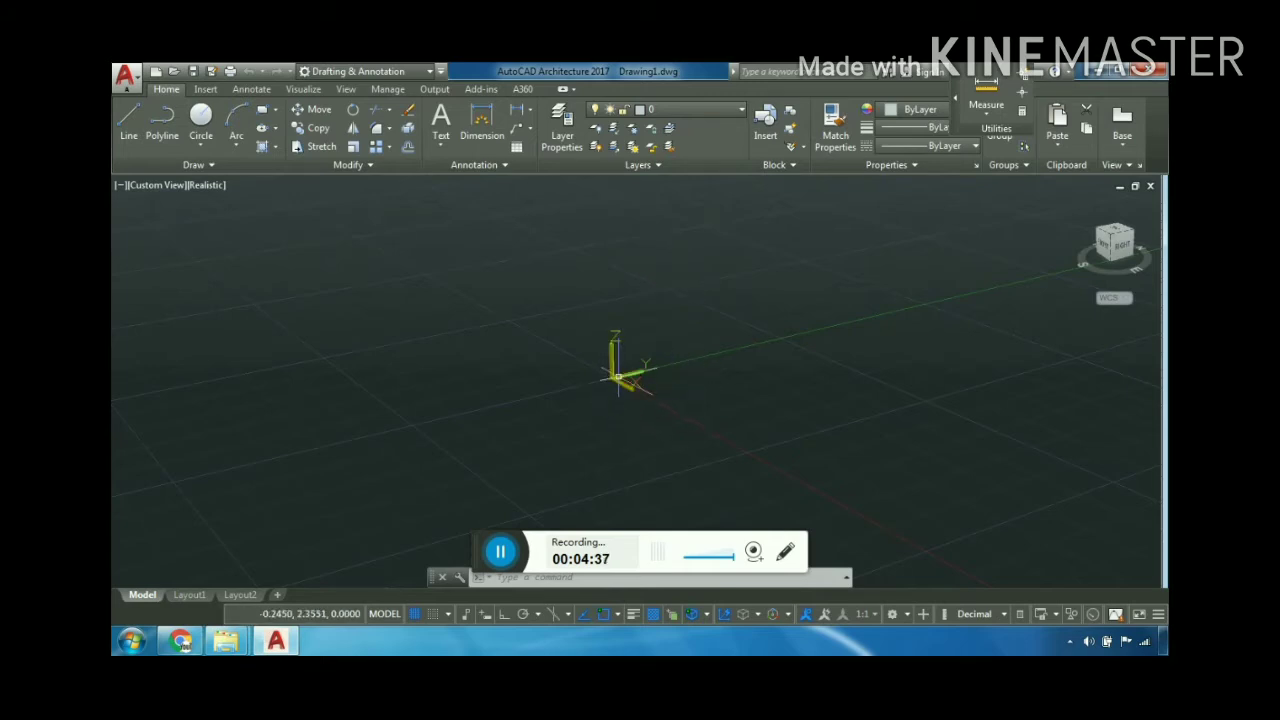
# Uncheck Show UCS Icon at Origin in the UCS icon's settings menu
pyautogui.rightClick(618, 377)
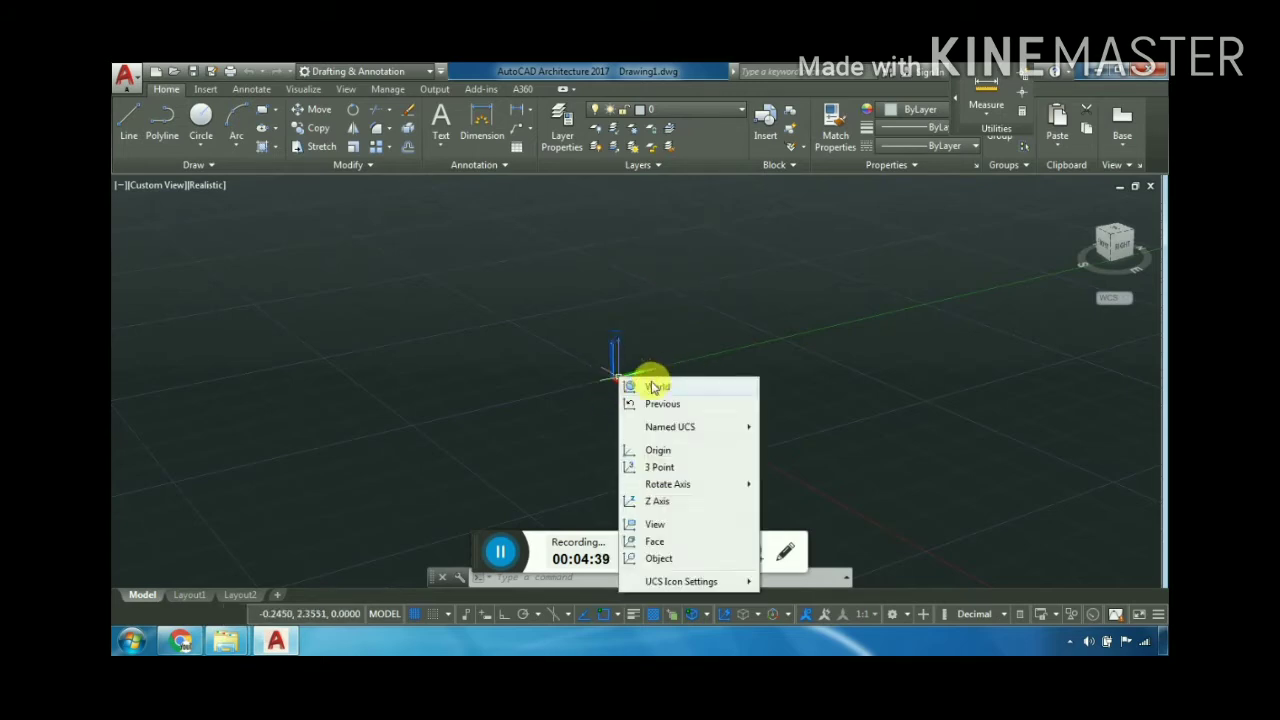
pyautogui.click(643, 366)
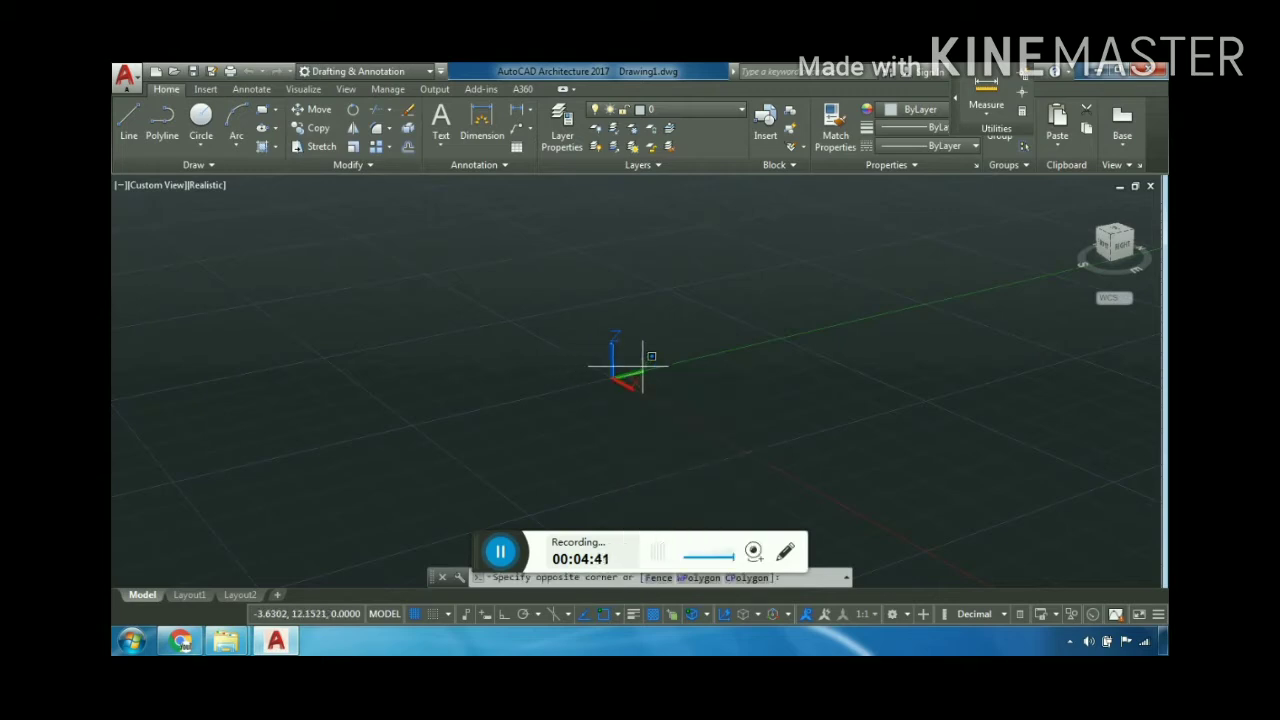
pyautogui.rightClick(610, 380)
pyautogui.press('Escape')
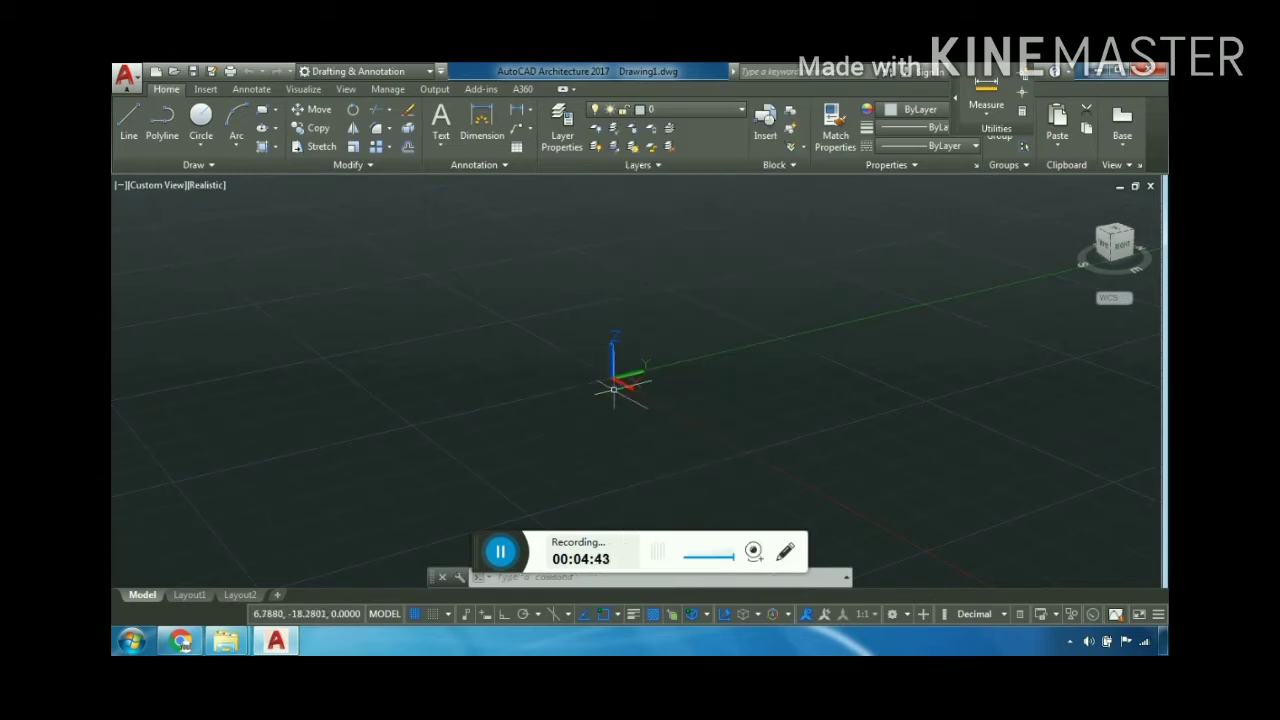
pyautogui.click(614, 388)
pyautogui.rightClick(619, 382)
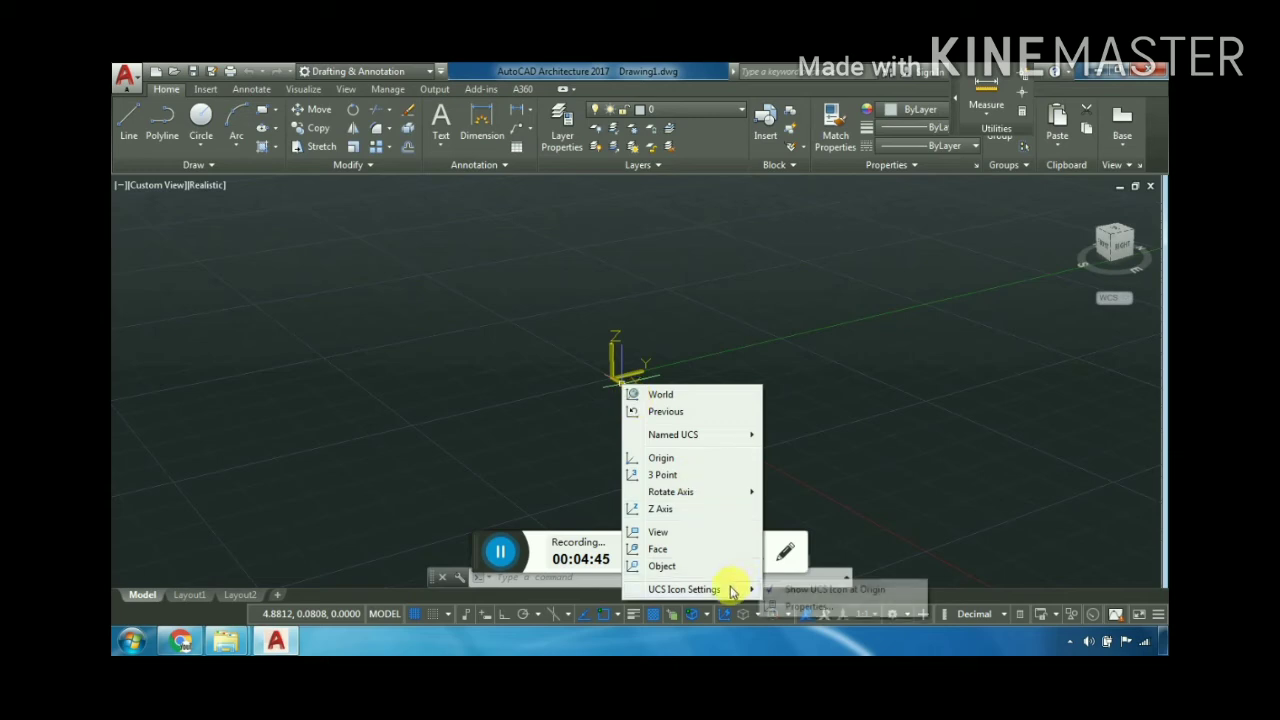
pyautogui.click(812, 590)
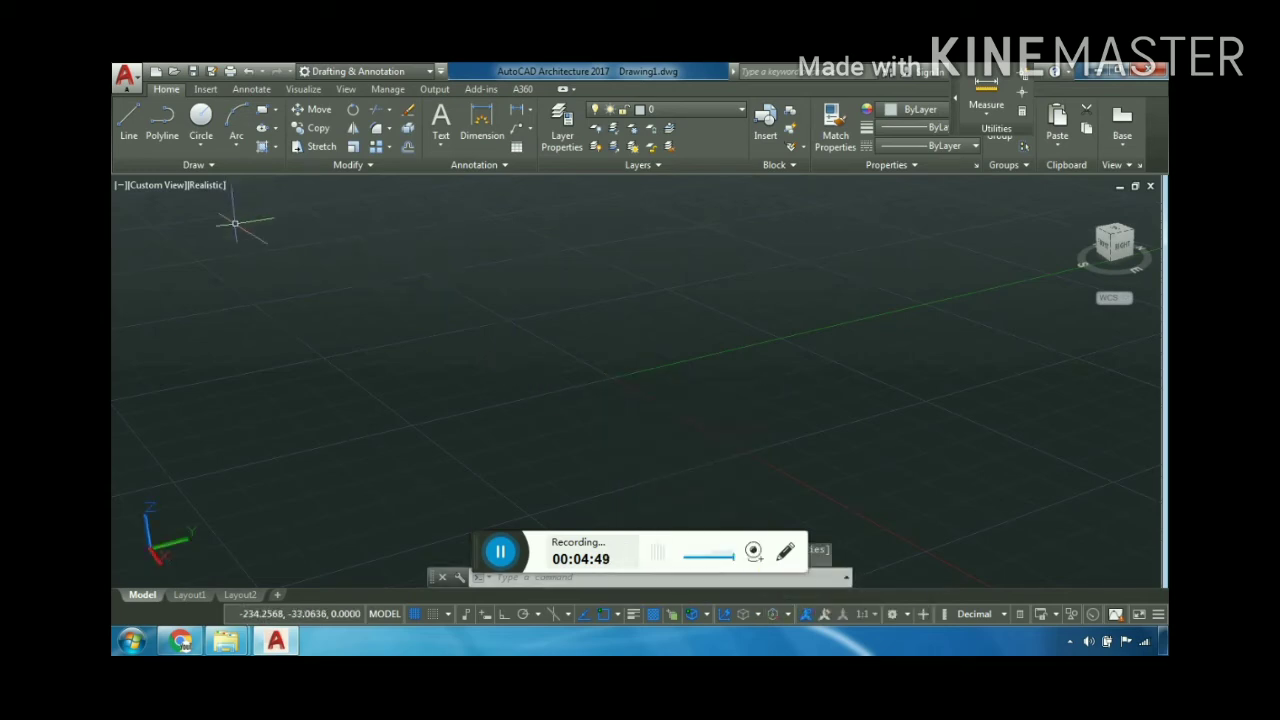
# Switch the viewport to 2D Wireframe style seen from the Top view
pyautogui.click(197, 188)
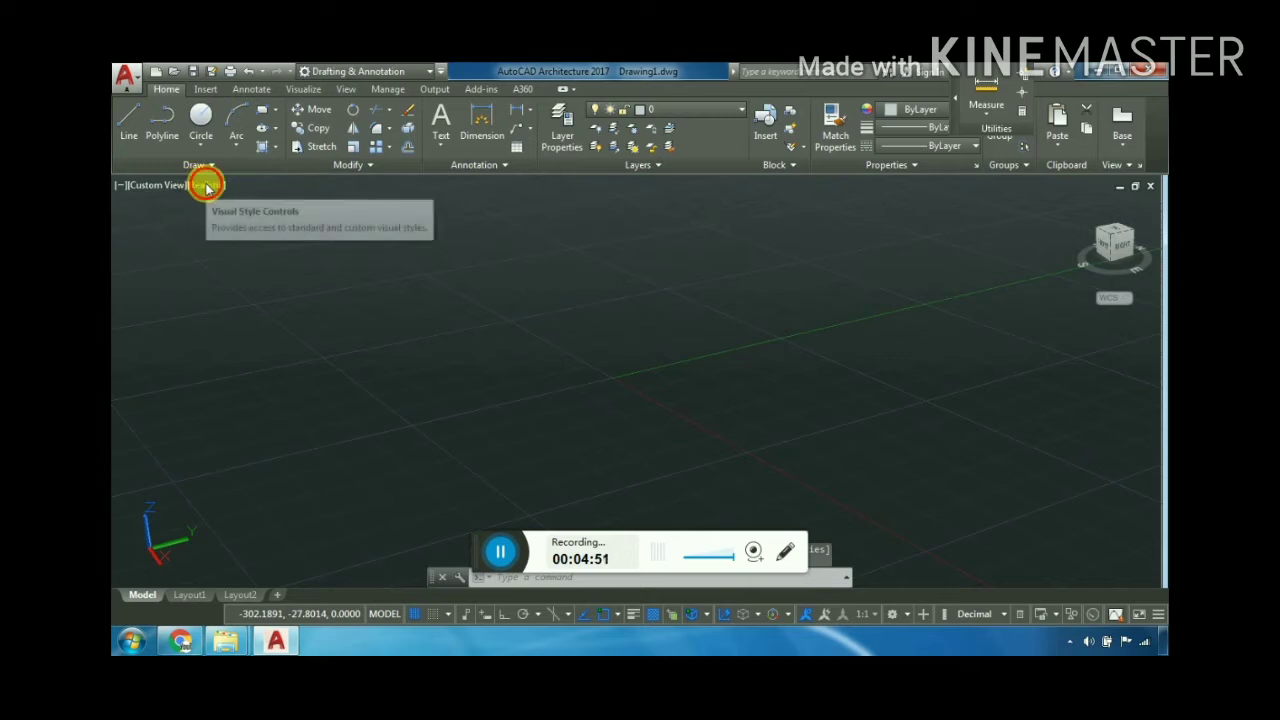
pyautogui.click(200, 186)
pyautogui.click(252, 227)
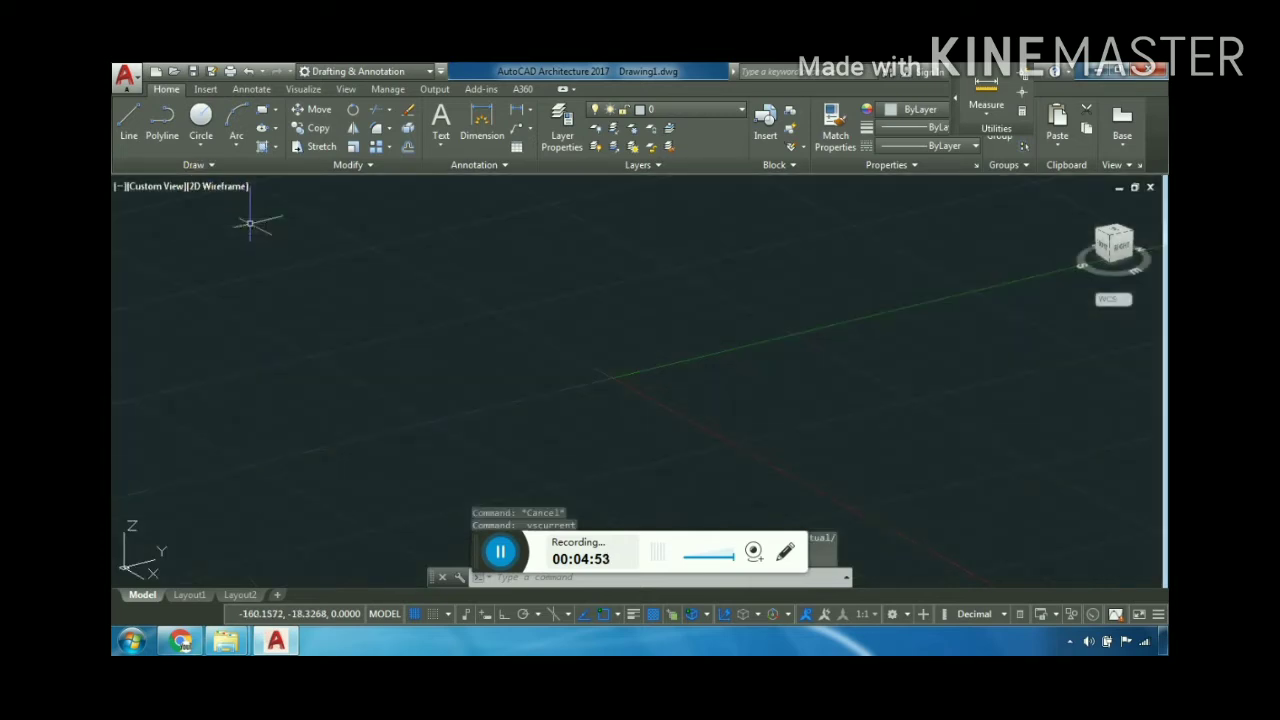
pyautogui.click(169, 194)
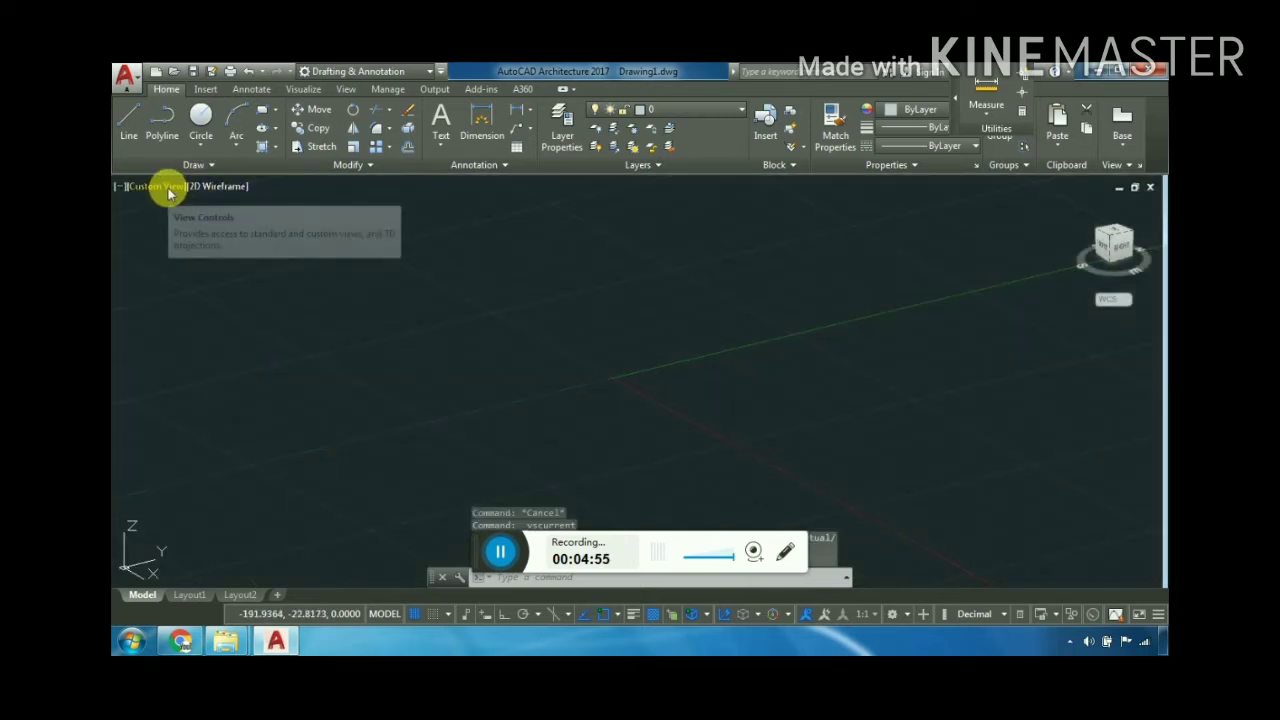
pyautogui.click(168, 189)
pyautogui.click(202, 226)
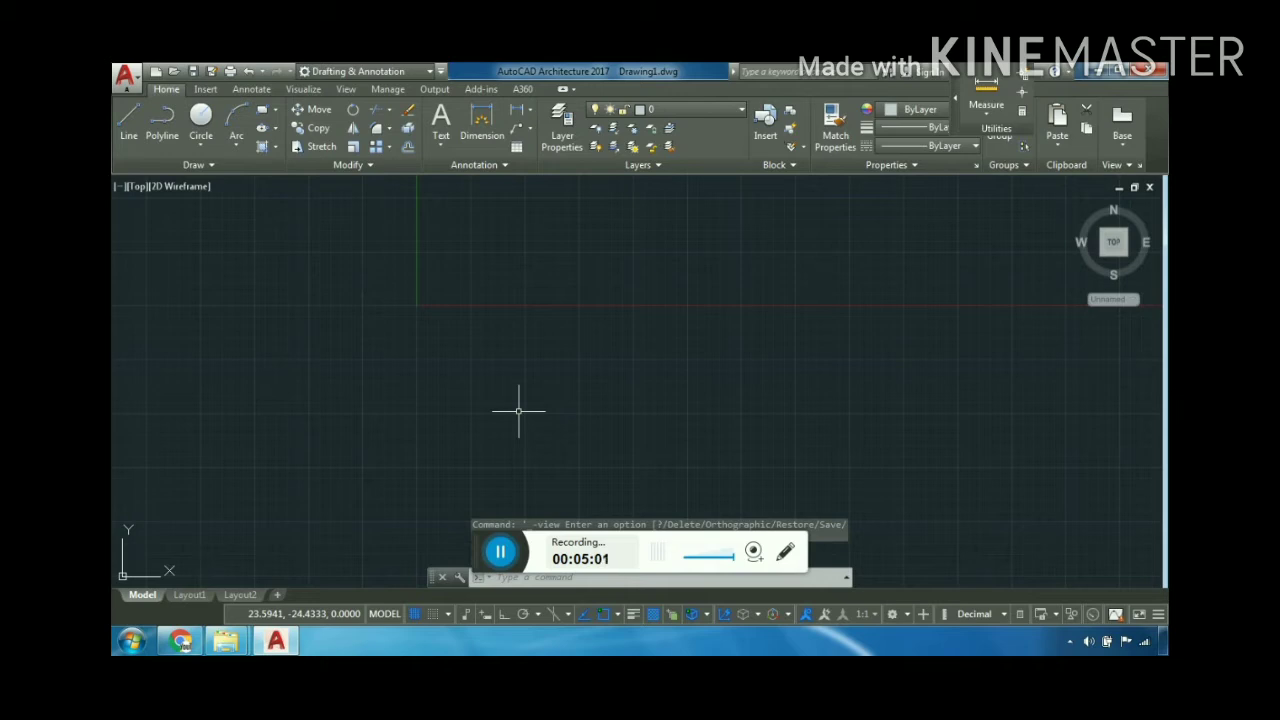
# Using UN, set the insertion scale to Centimeters and length precision to 0.00
pyautogui.write('u')
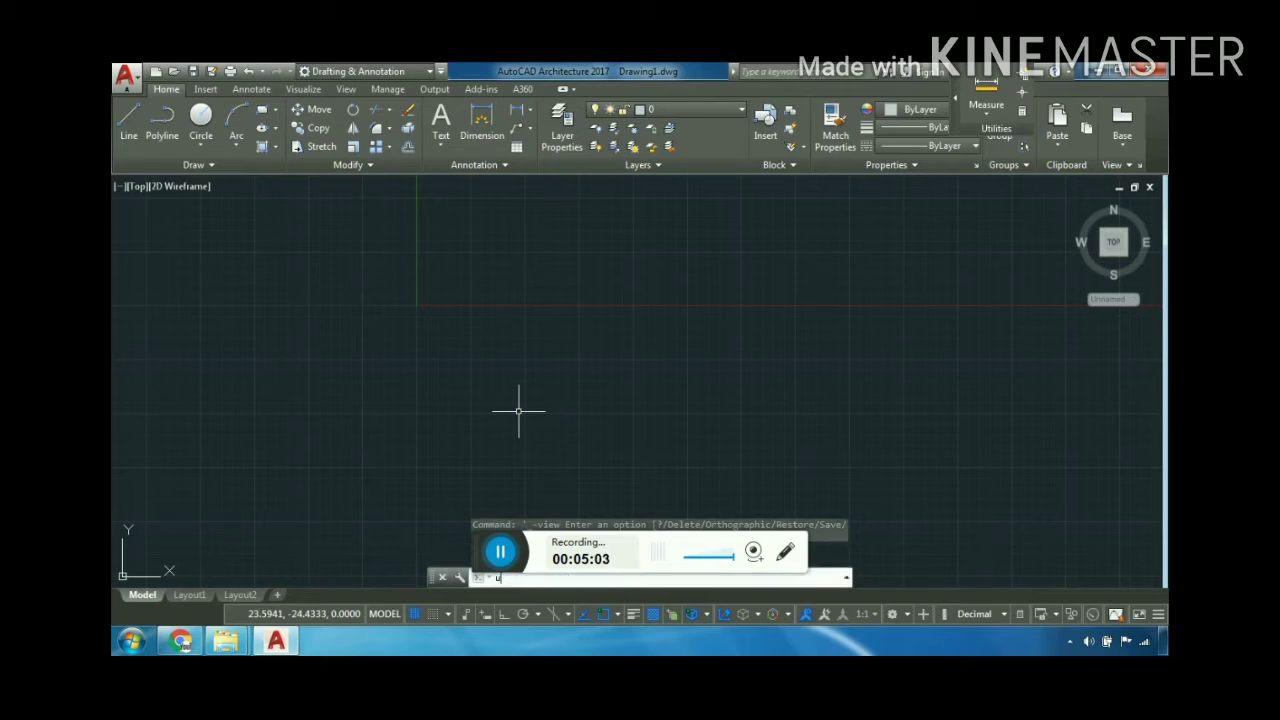
pyautogui.write('n')
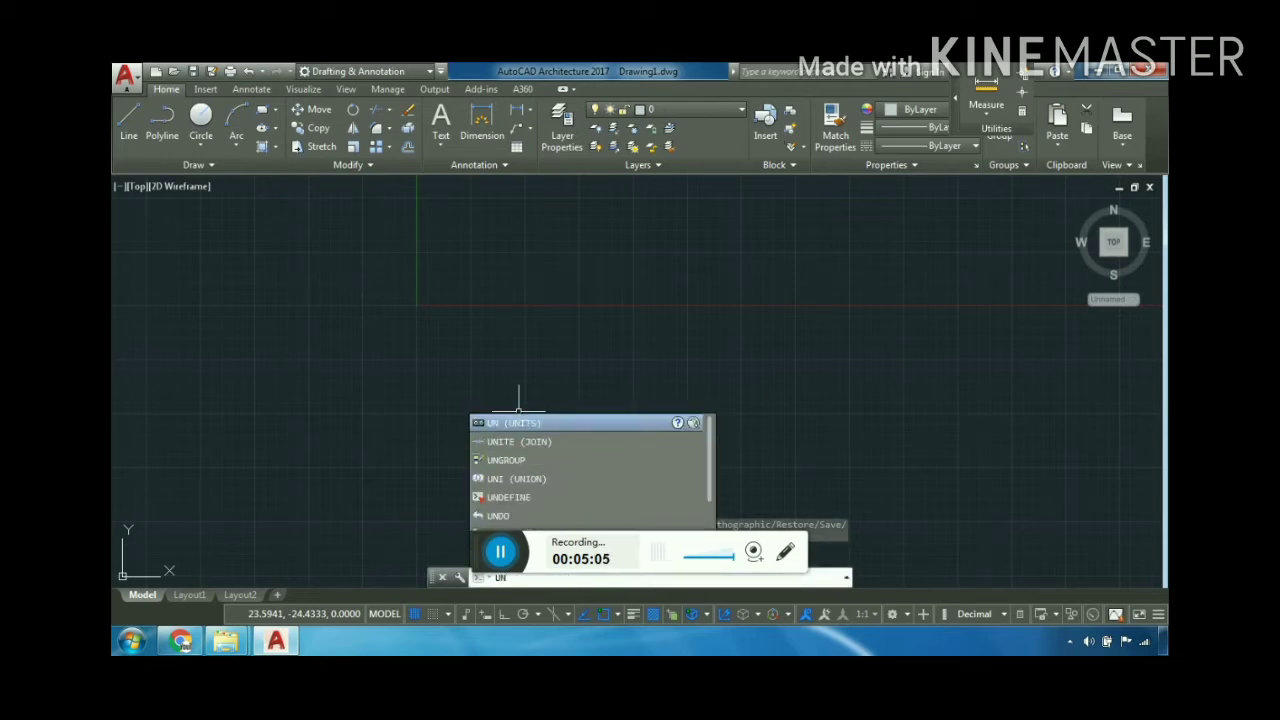
pyautogui.click(600, 425)
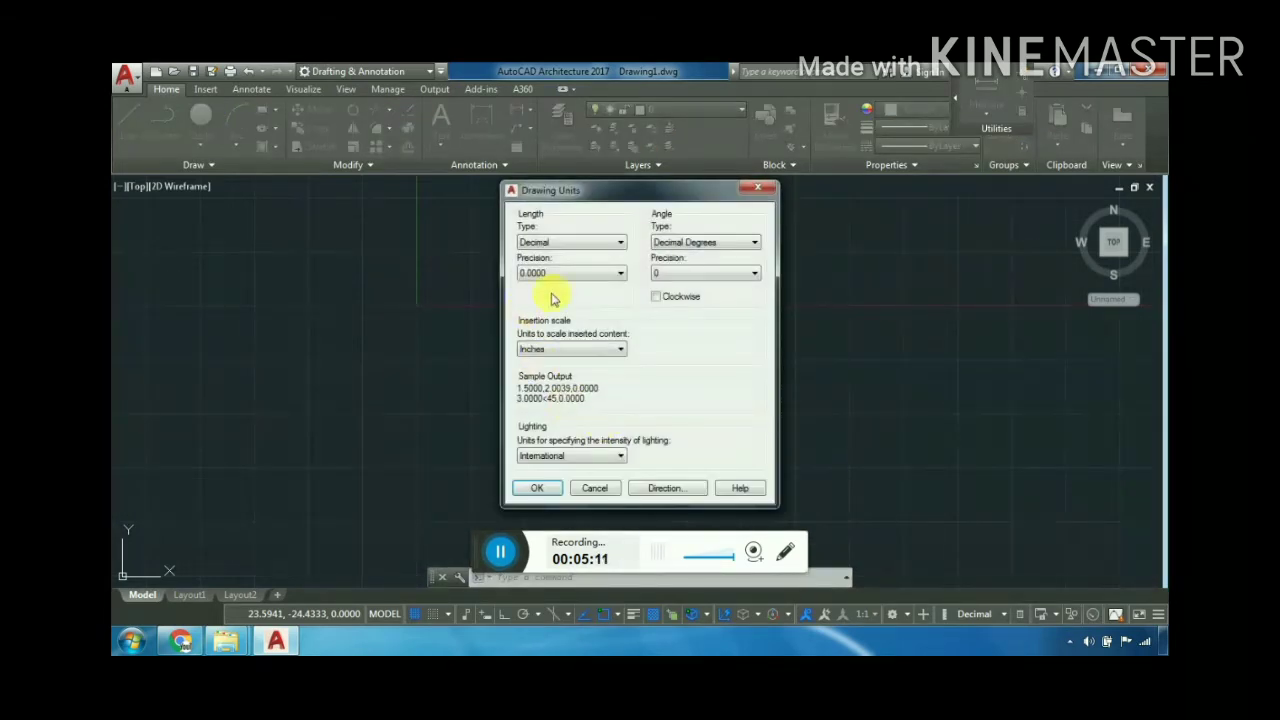
pyautogui.moveTo(606, 190); pyautogui.dragTo(512, 125)
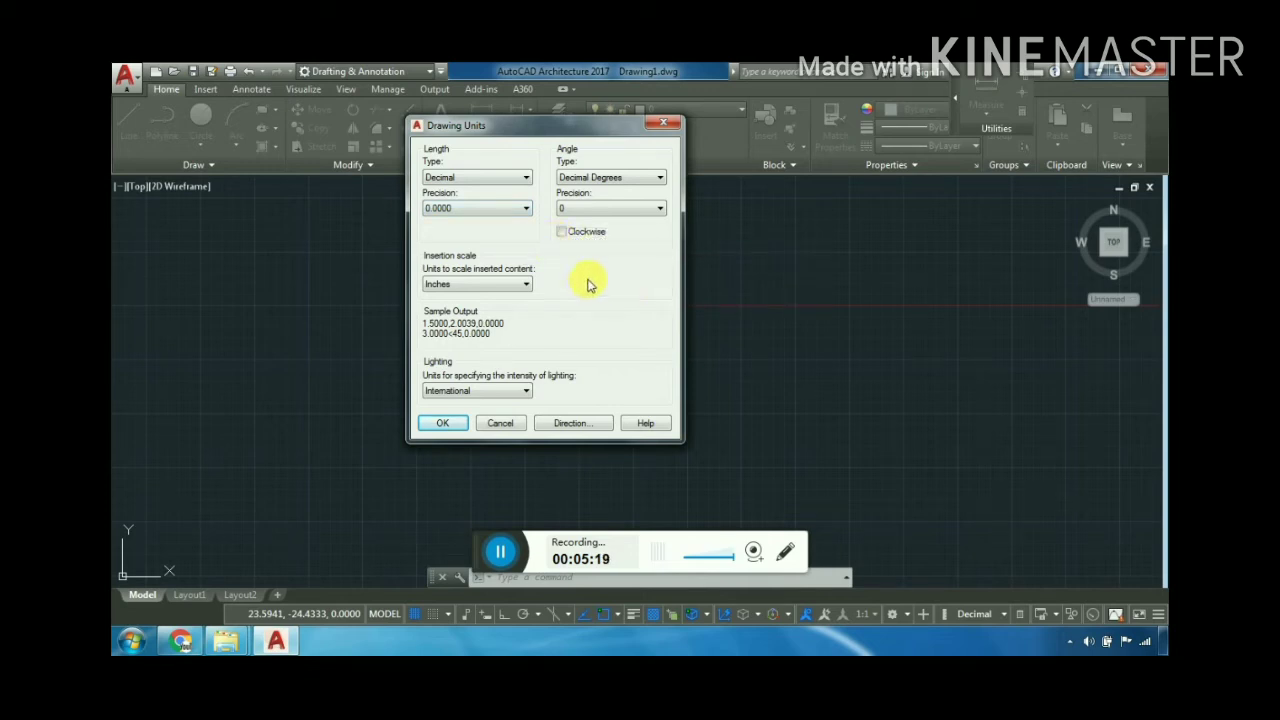
pyautogui.click(510, 285)
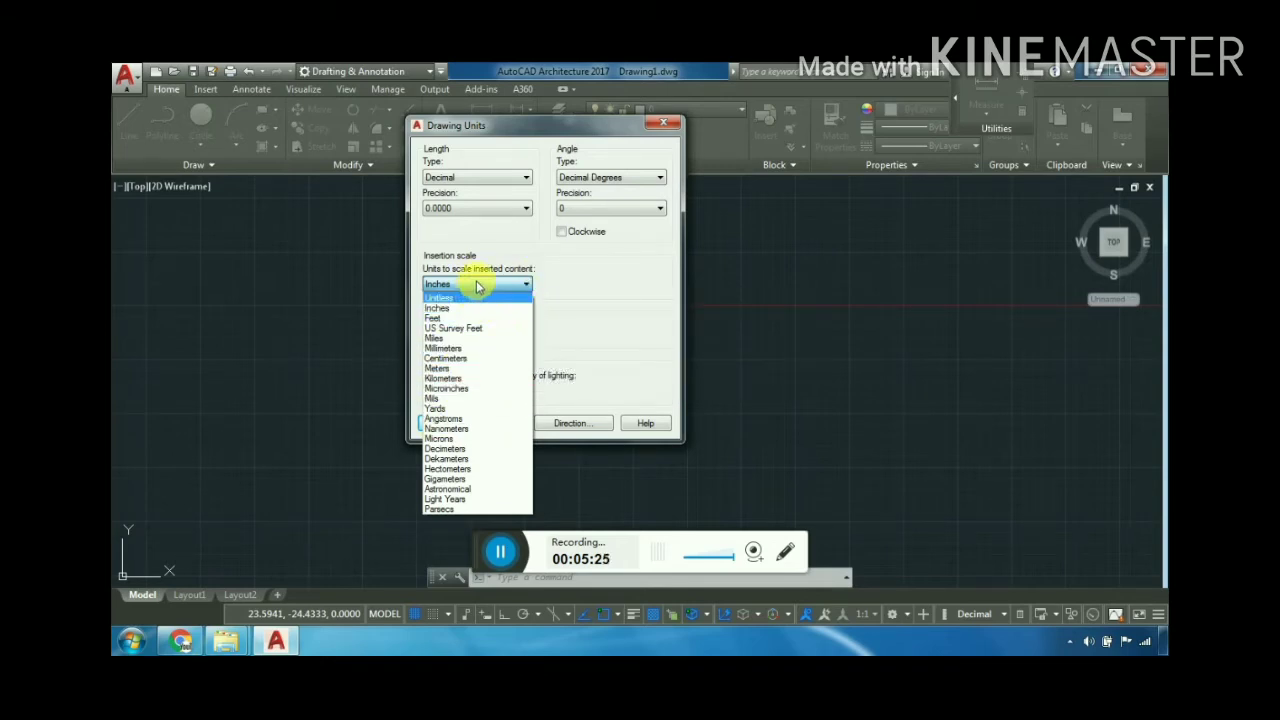
pyautogui.click(477, 285)
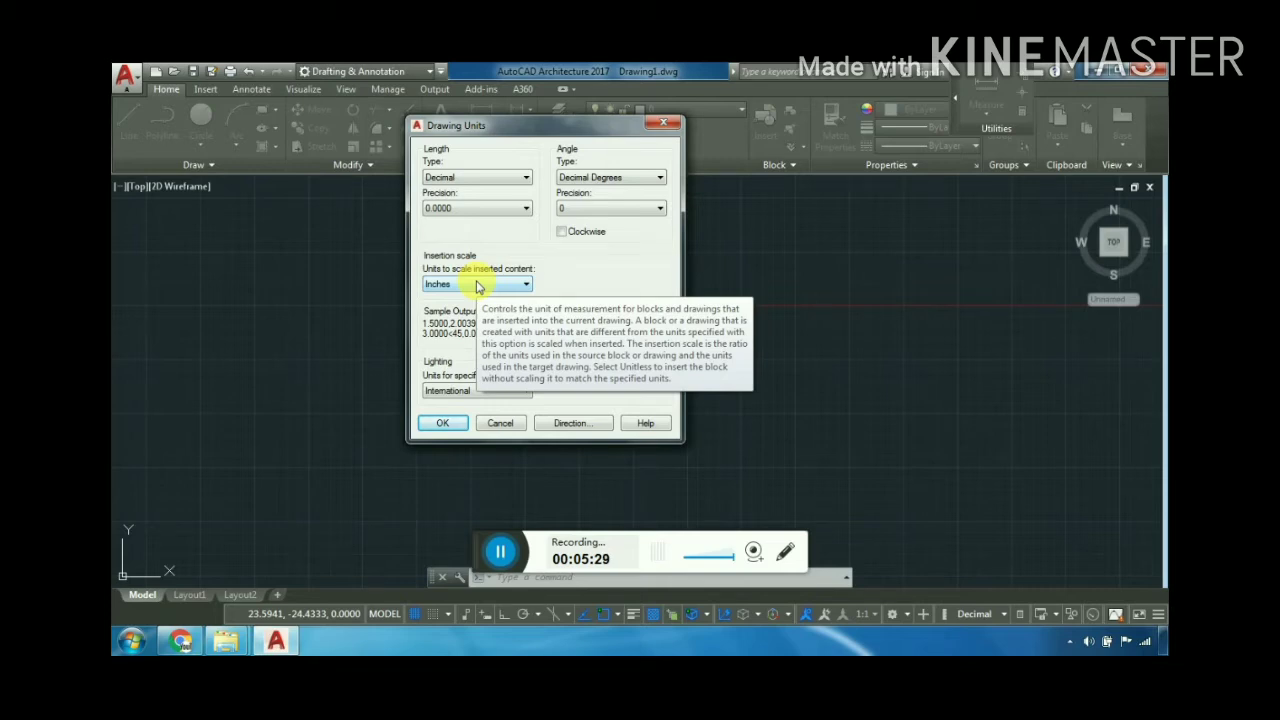
pyautogui.click(477, 285)
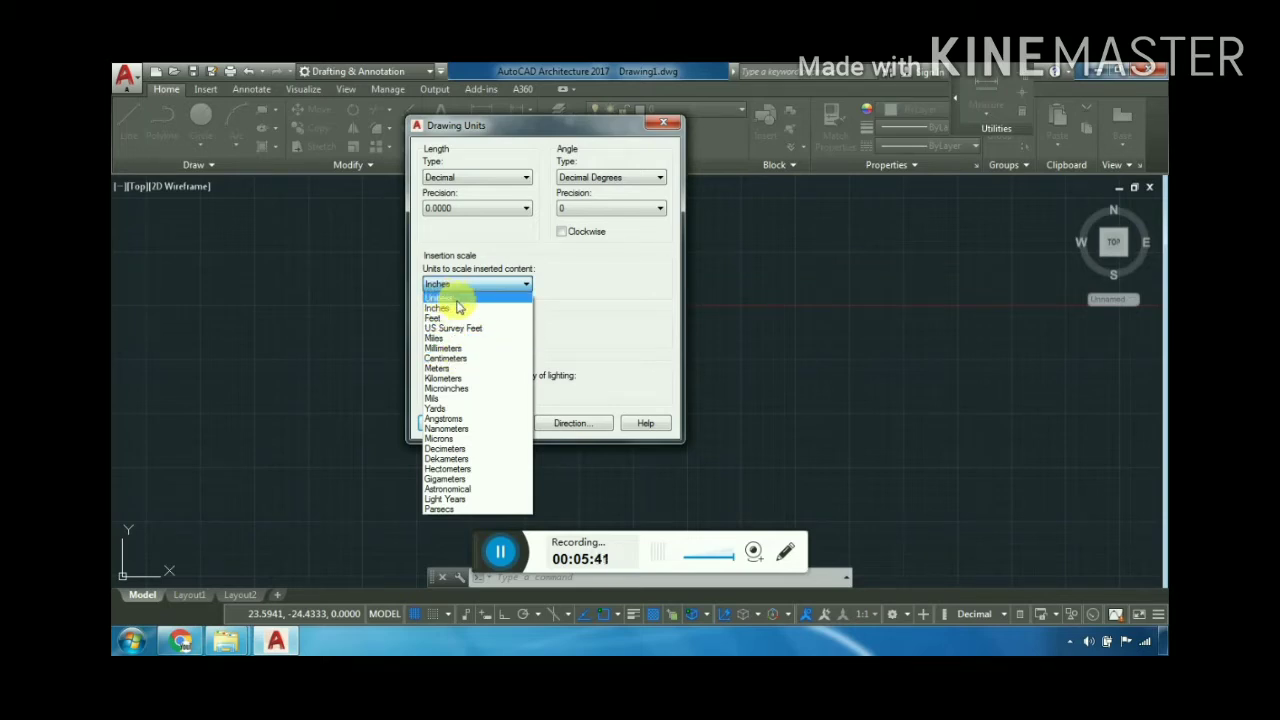
pyautogui.click(469, 350)
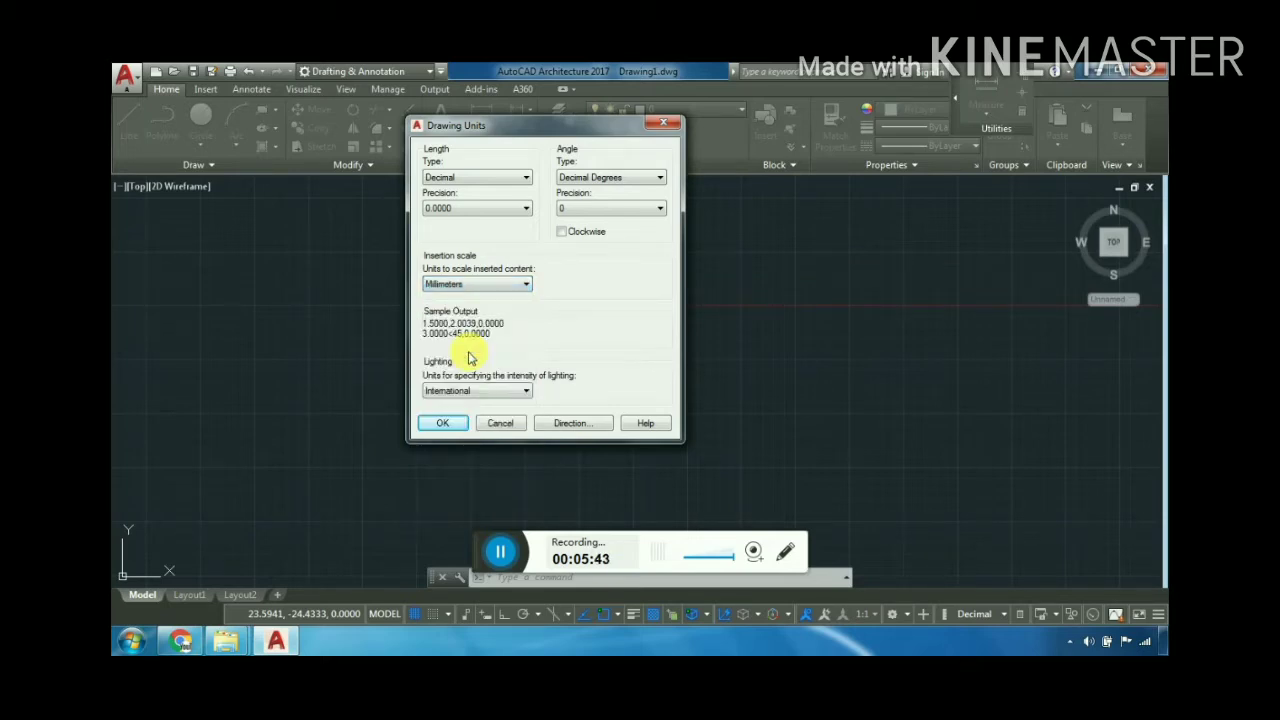
pyautogui.click(486, 284)
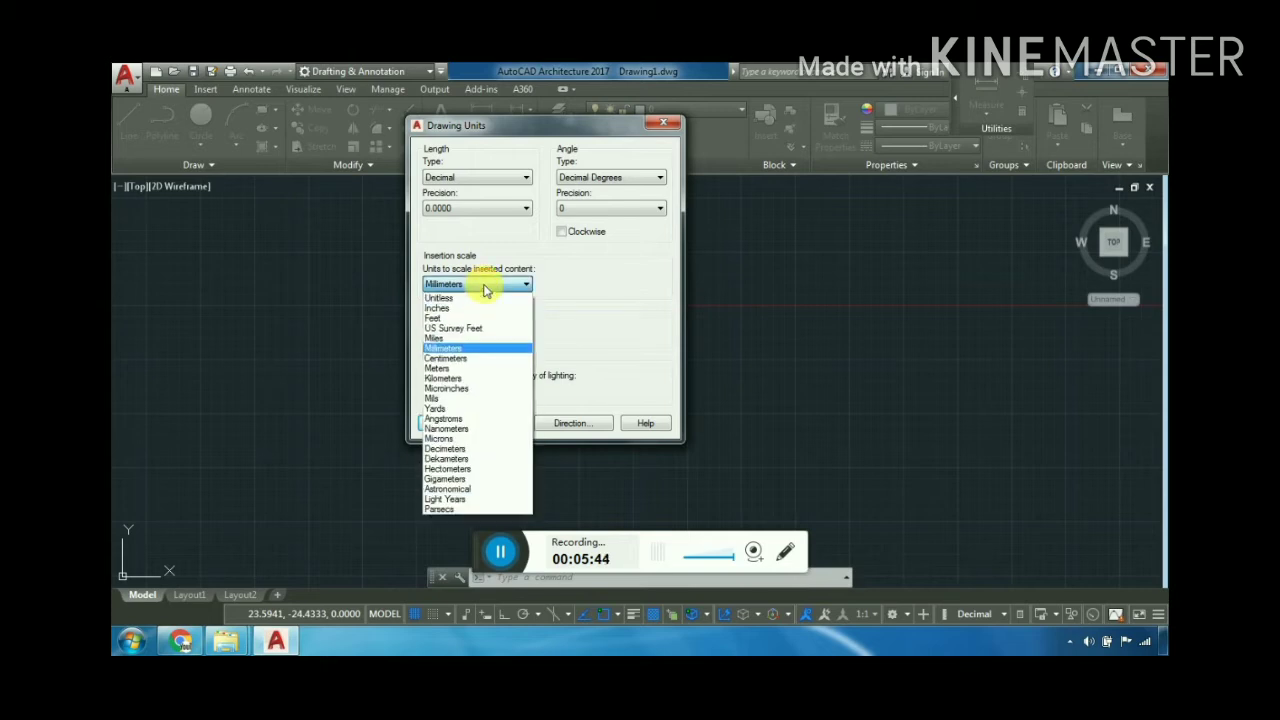
pyautogui.click(484, 359)
pyautogui.click(480, 285)
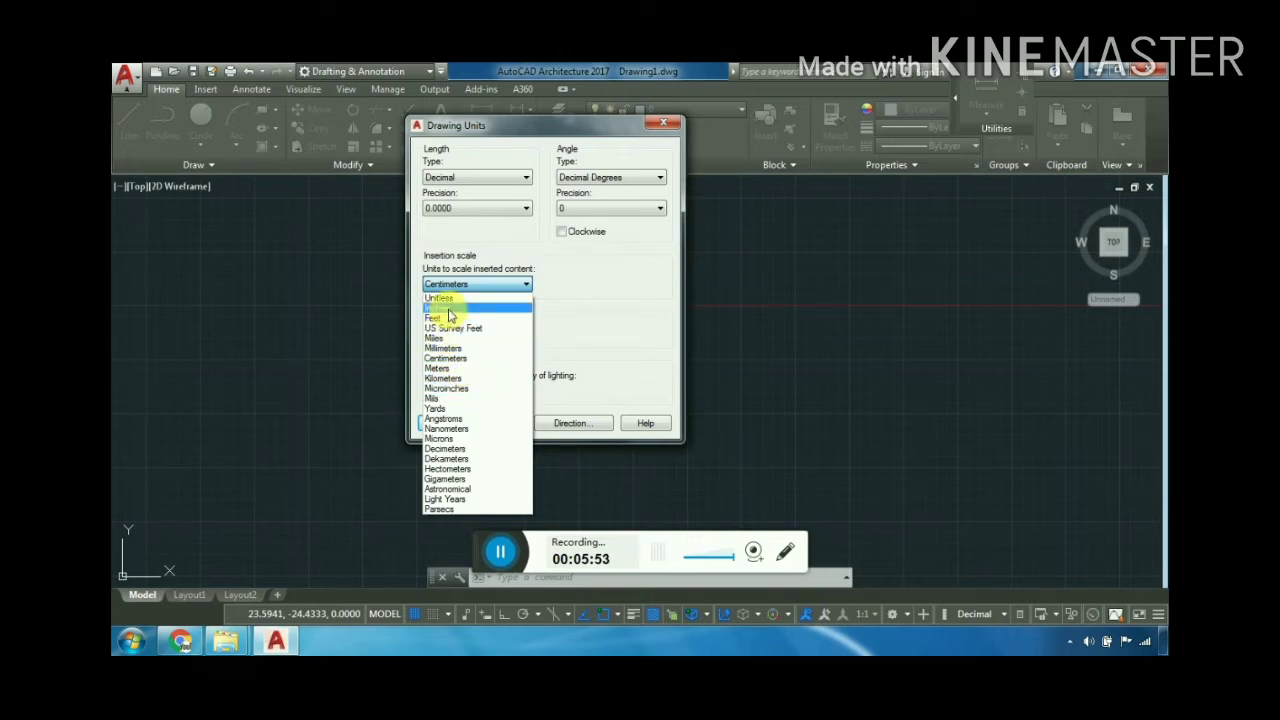
pyautogui.click(458, 360)
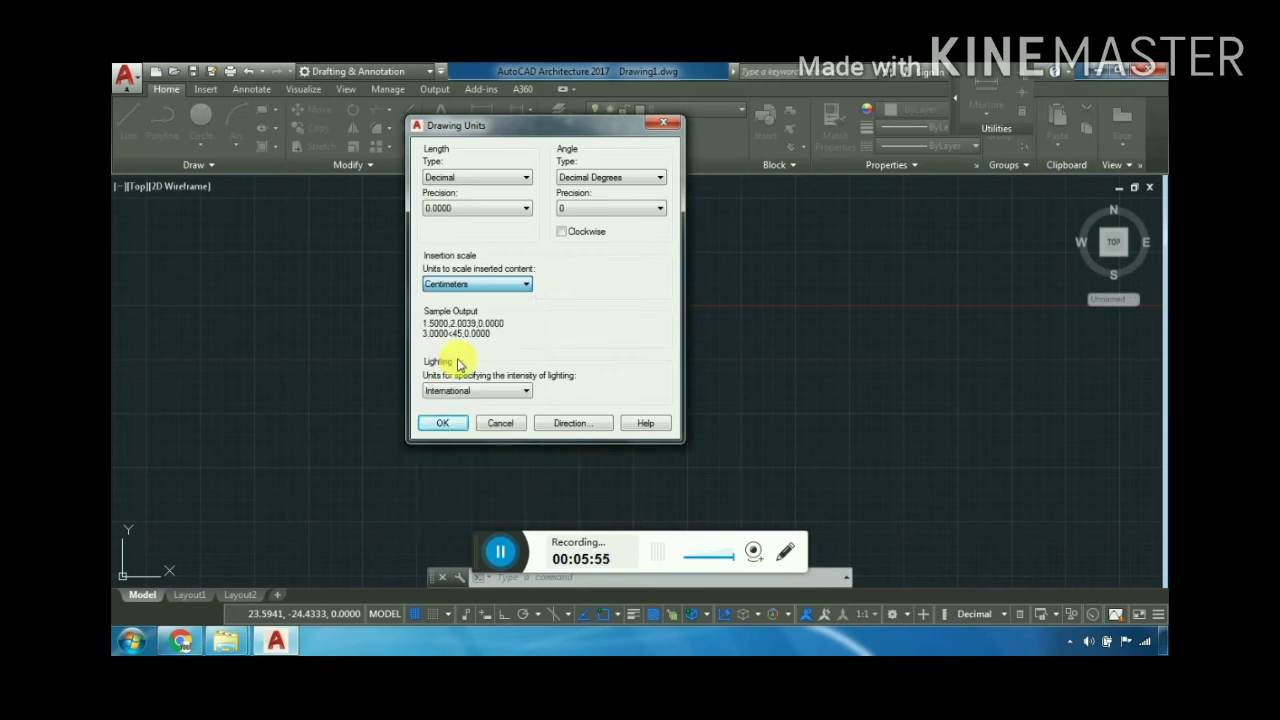
pyautogui.click(491, 208)
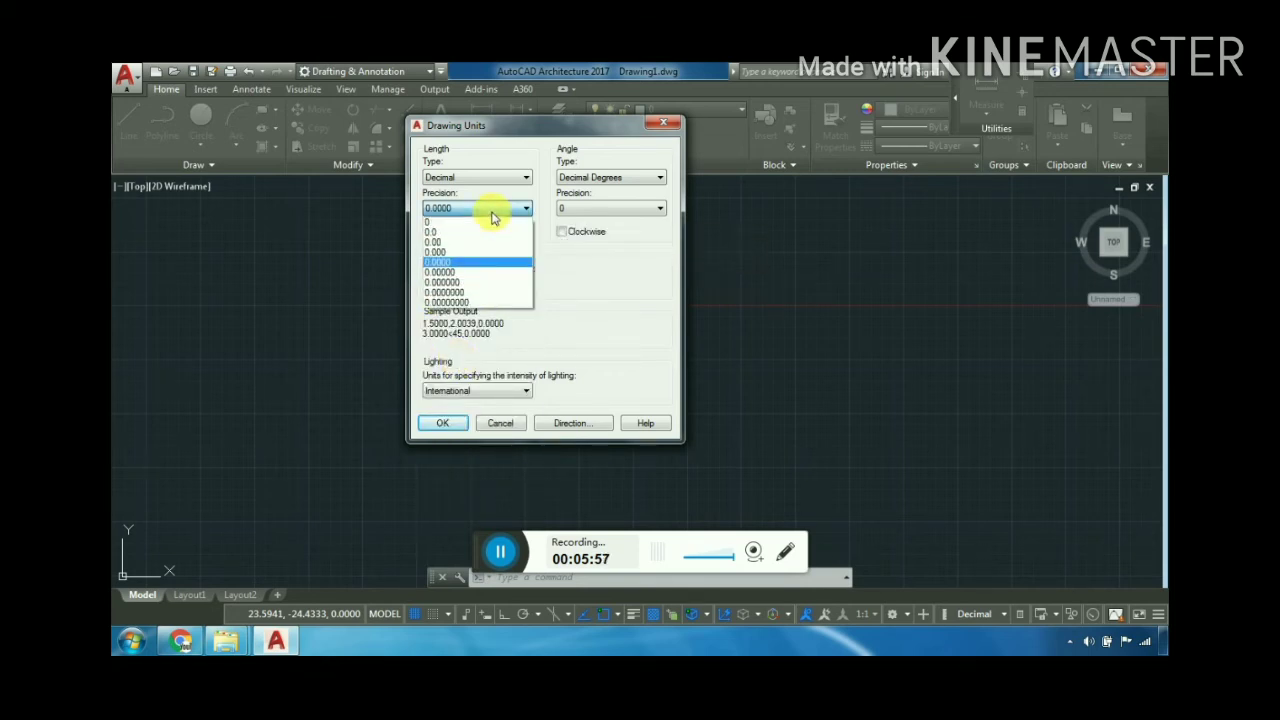
pyautogui.click(451, 243)
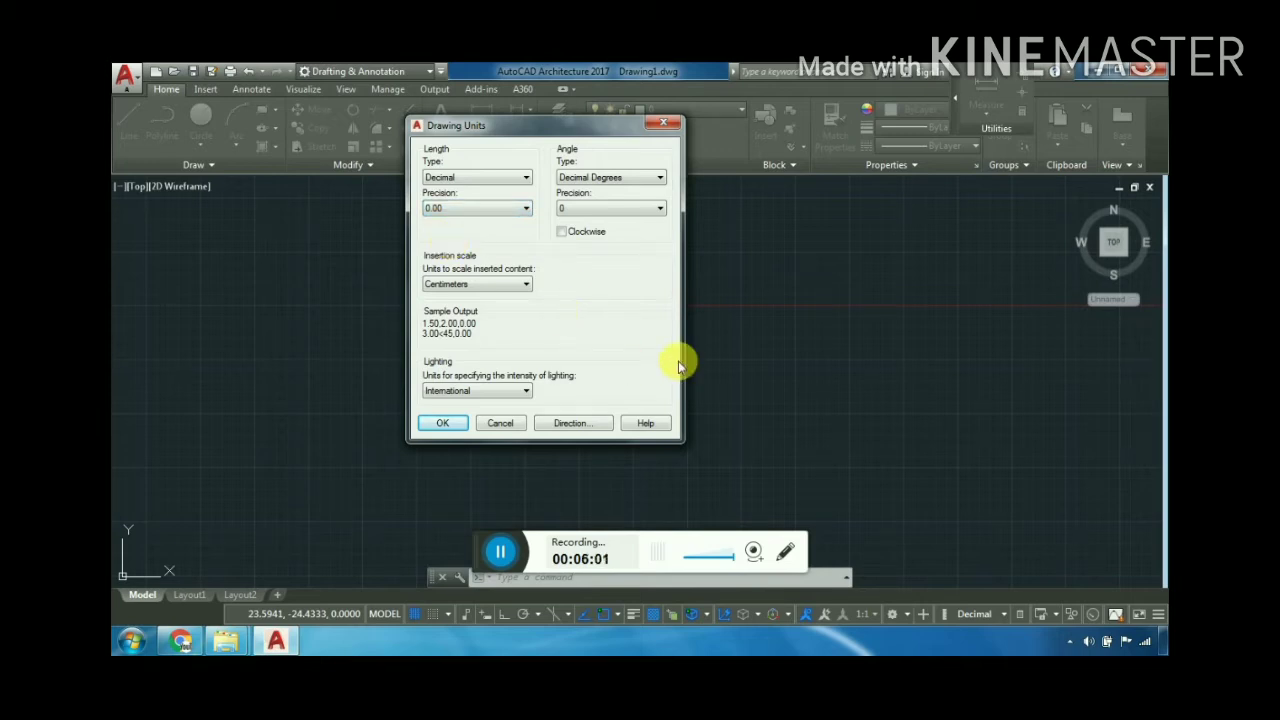
pyautogui.click(452, 425)
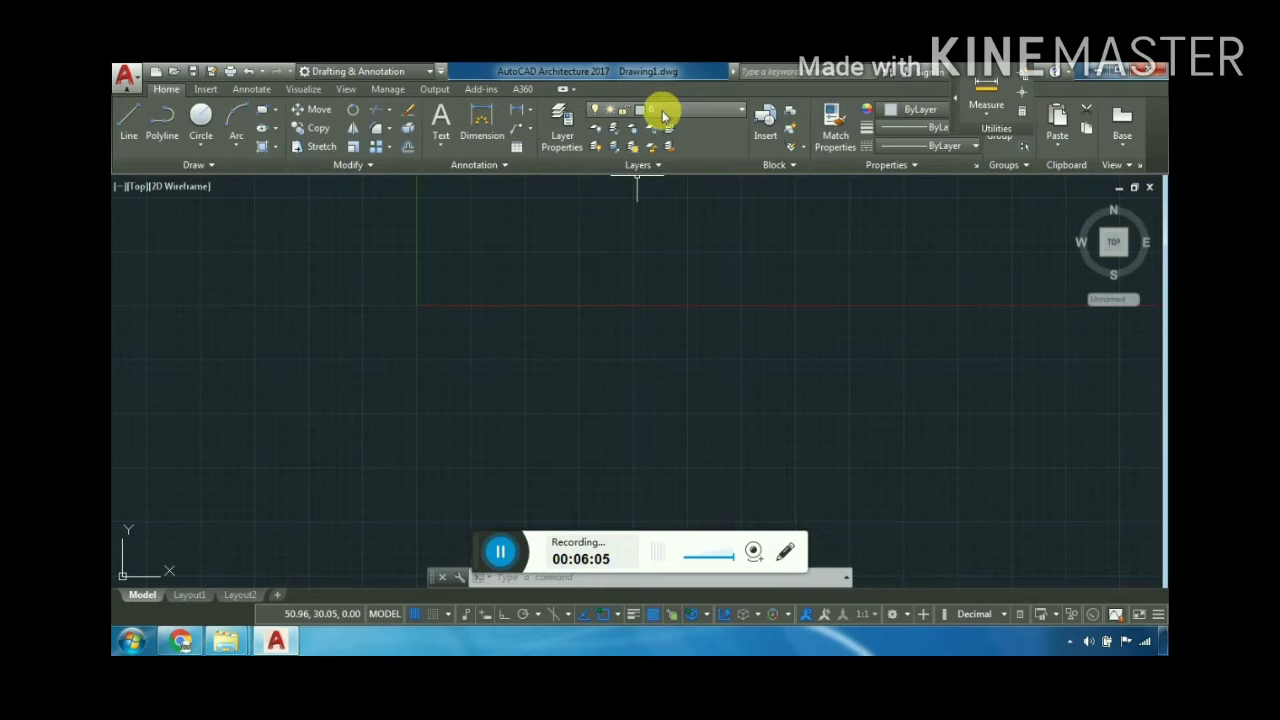
# Give layer 0 index colour 7 (white) from the Layers dropdown's Select Color dialog
pyautogui.click(663, 110)
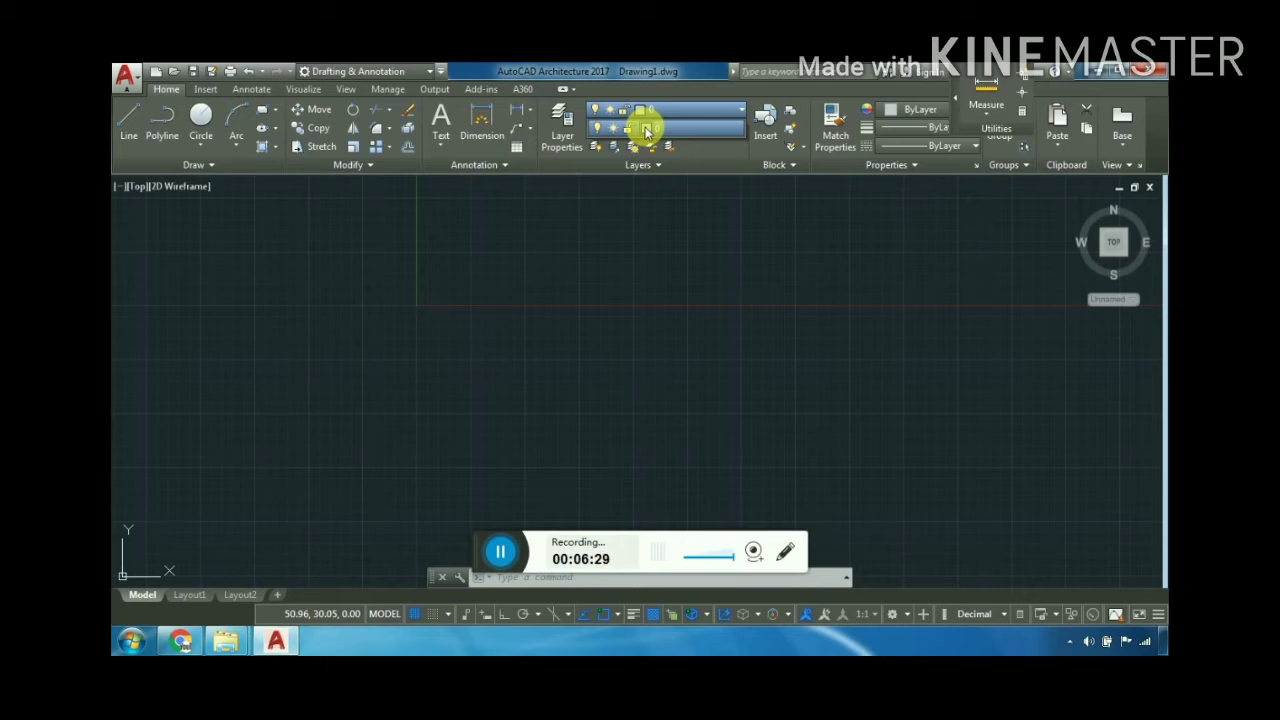
pyautogui.click(647, 131)
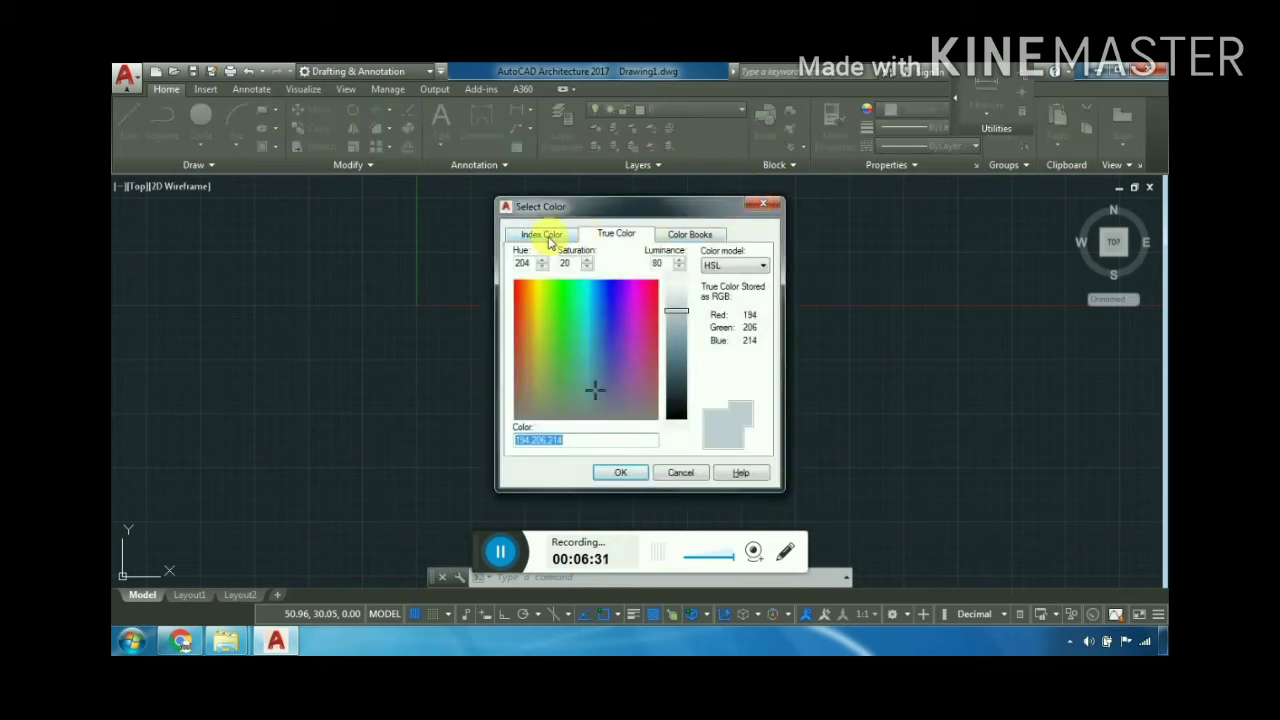
pyautogui.click(545, 235)
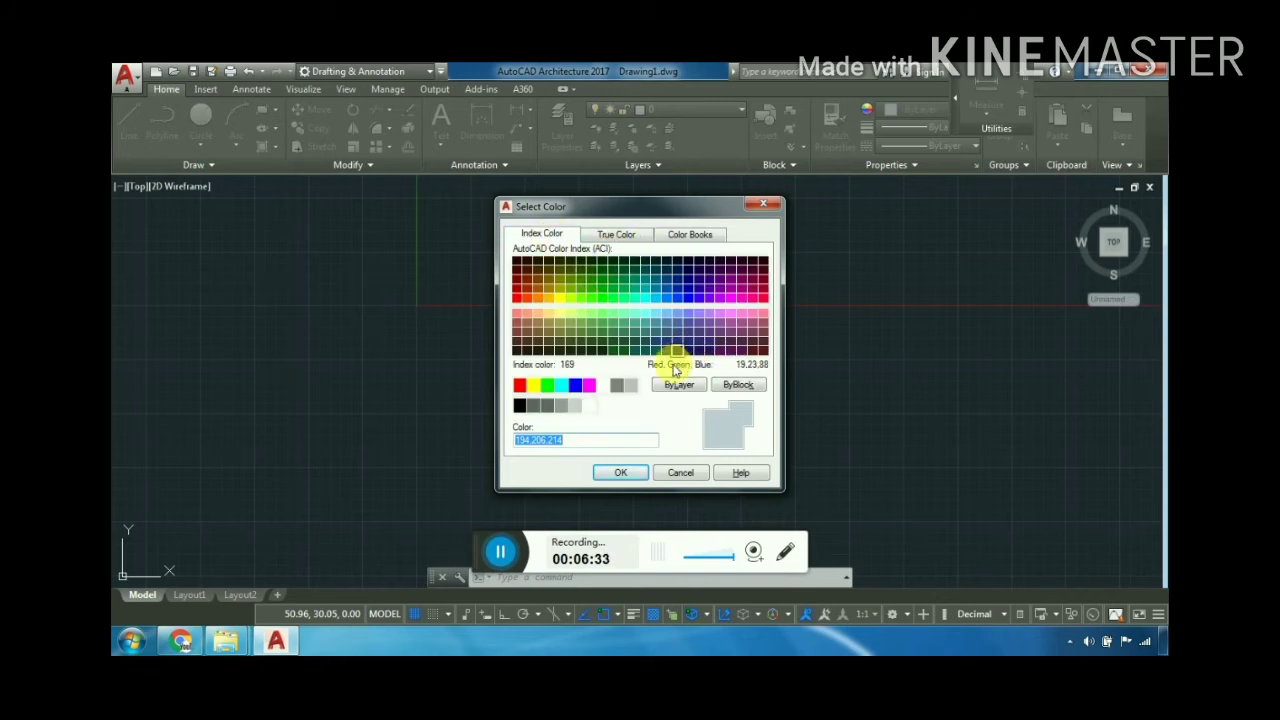
pyautogui.click(605, 389)
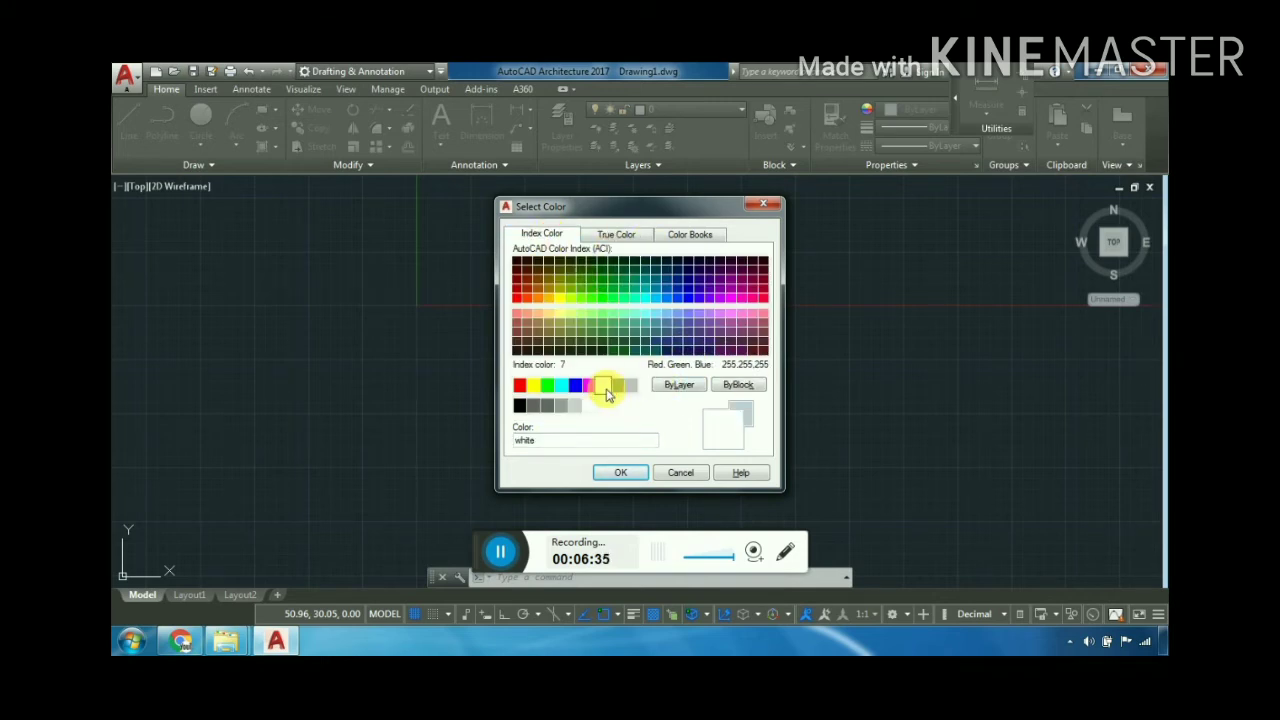
pyautogui.click(630, 386)
pyautogui.click(764, 205)
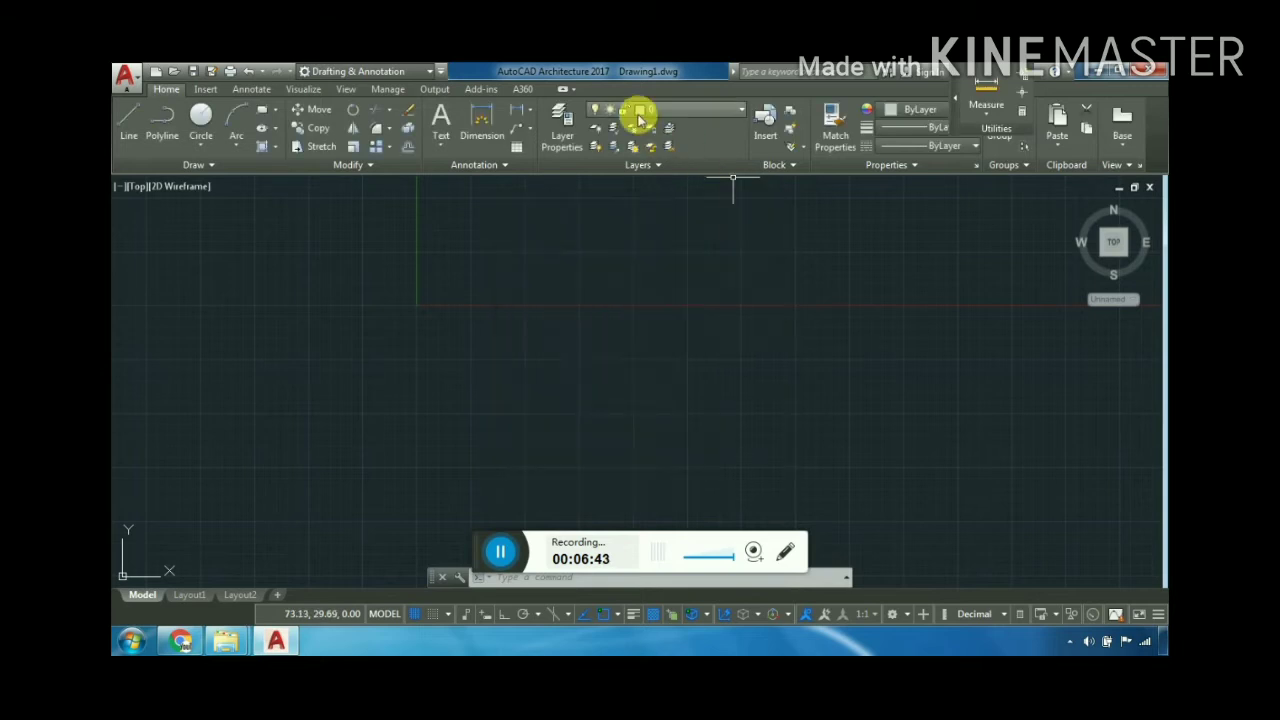
pyautogui.click(640, 112)
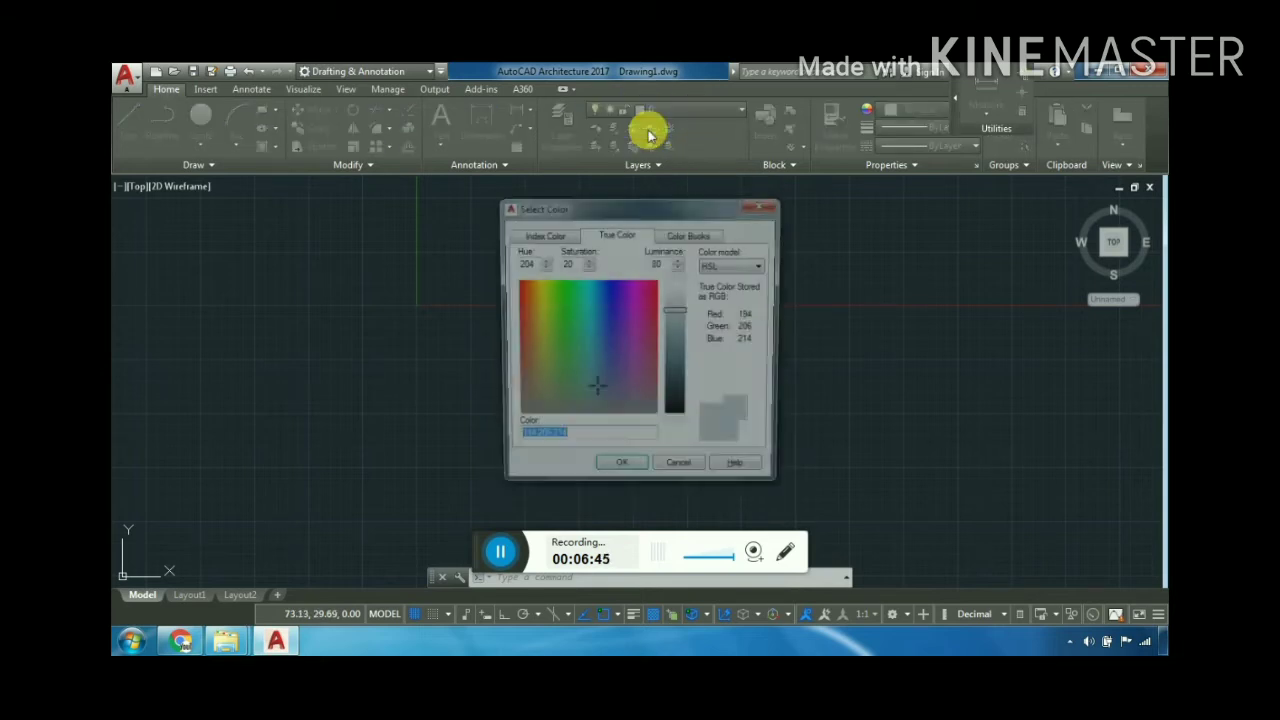
pyautogui.click(573, 243)
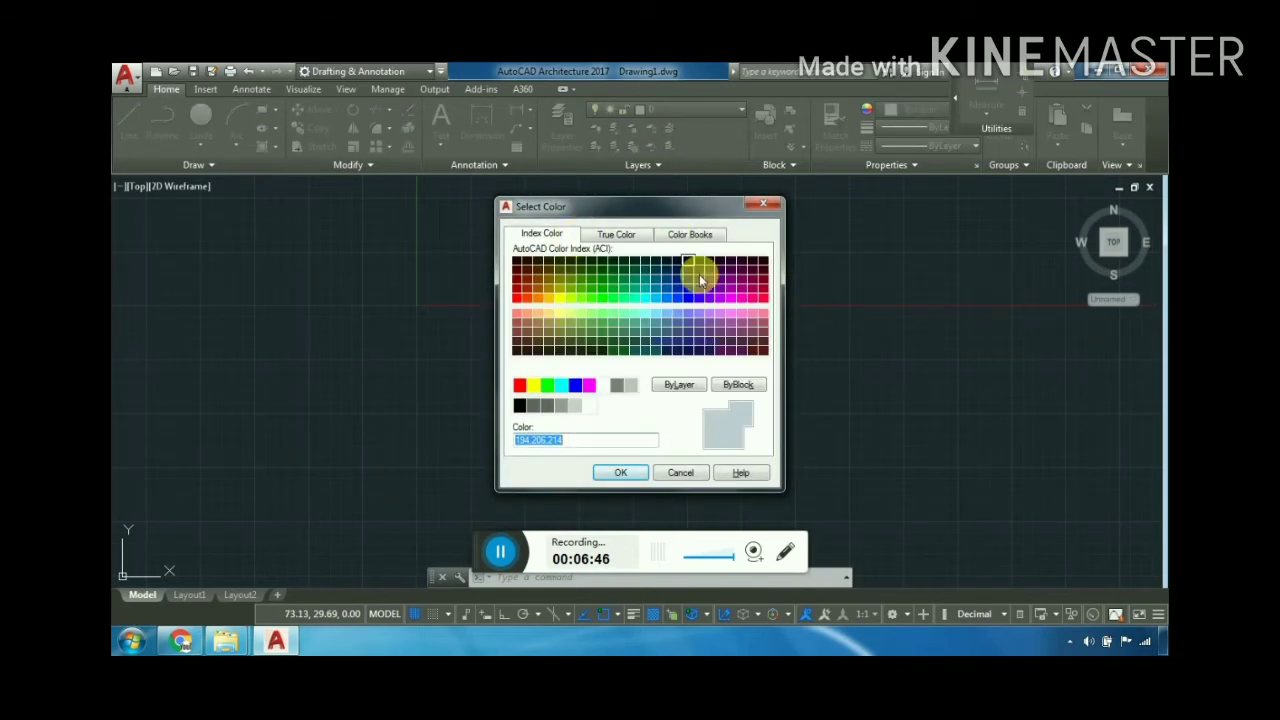
pyautogui.click(603, 385)
pyautogui.click(621, 472)
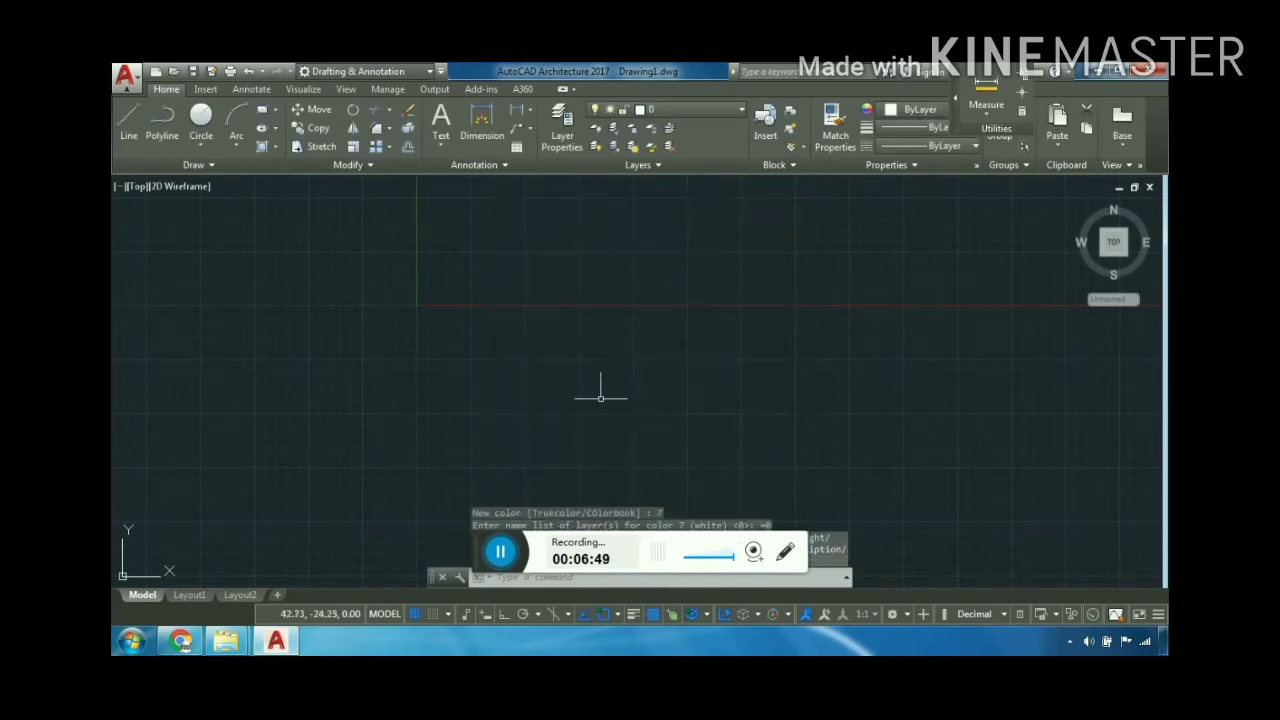
pyautogui.click(130, 110)
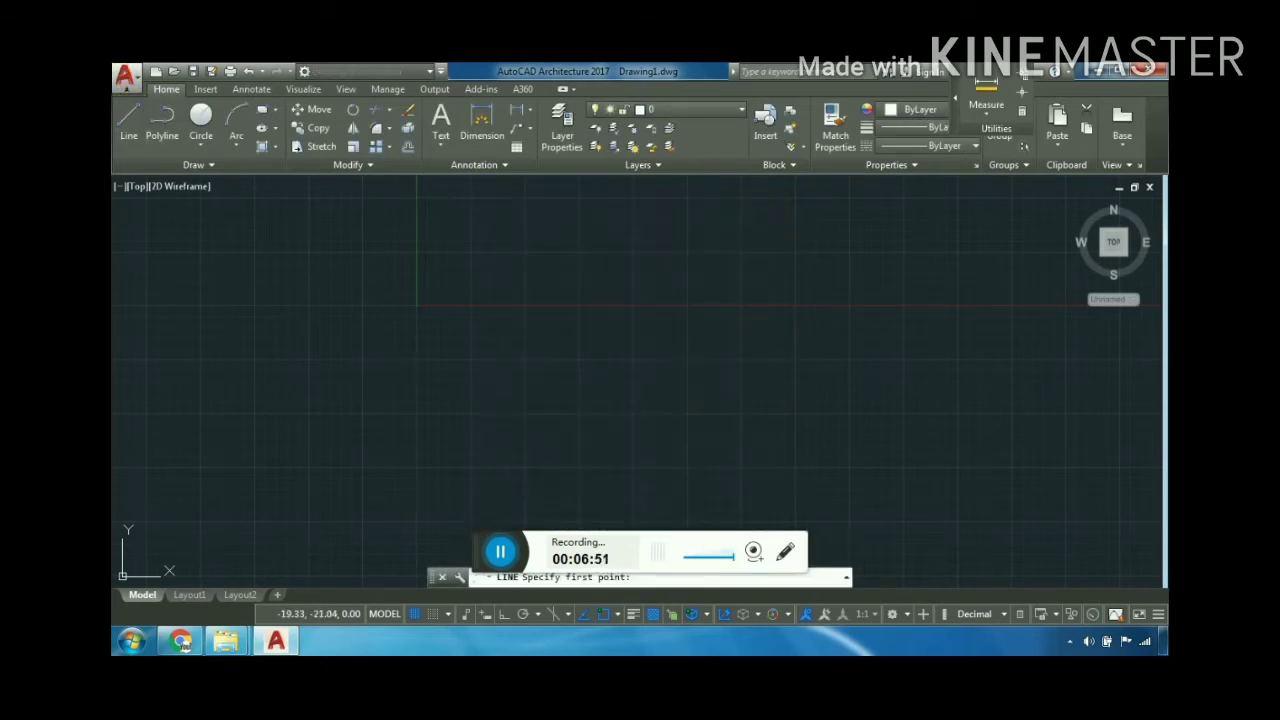
pyautogui.click(333, 397)
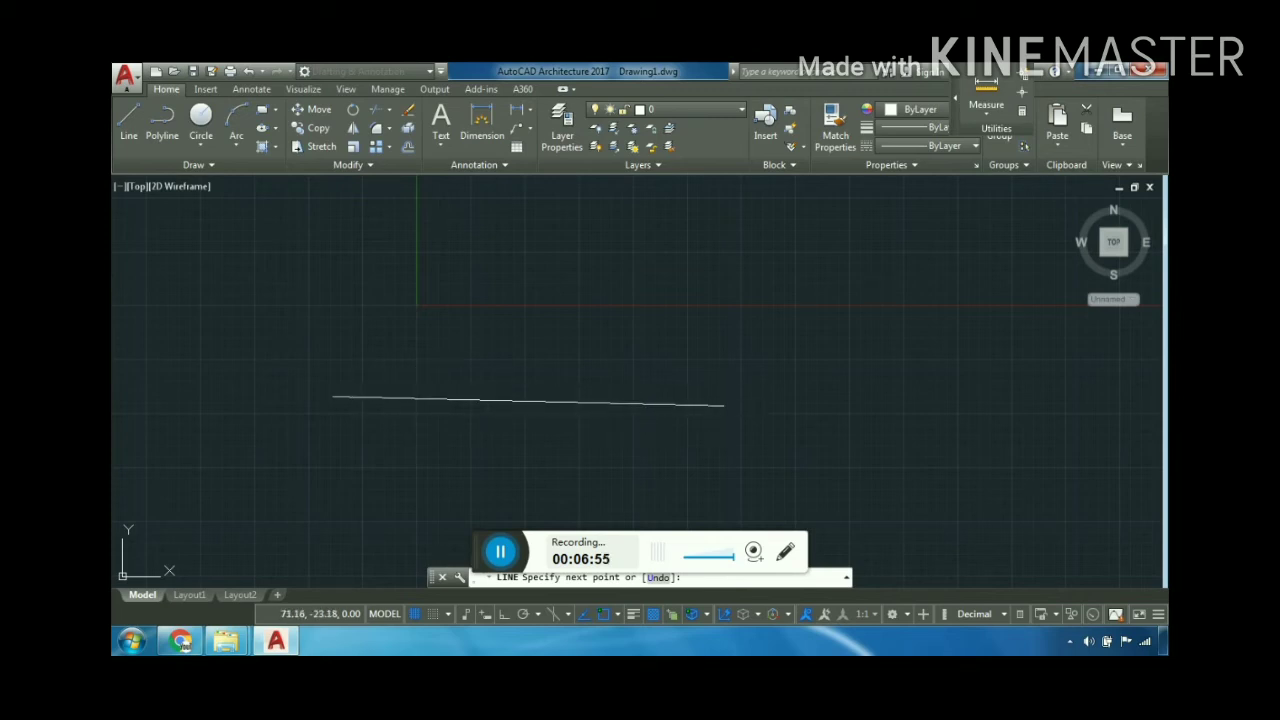
pyautogui.press('Escape')
pyautogui.click(201, 117)
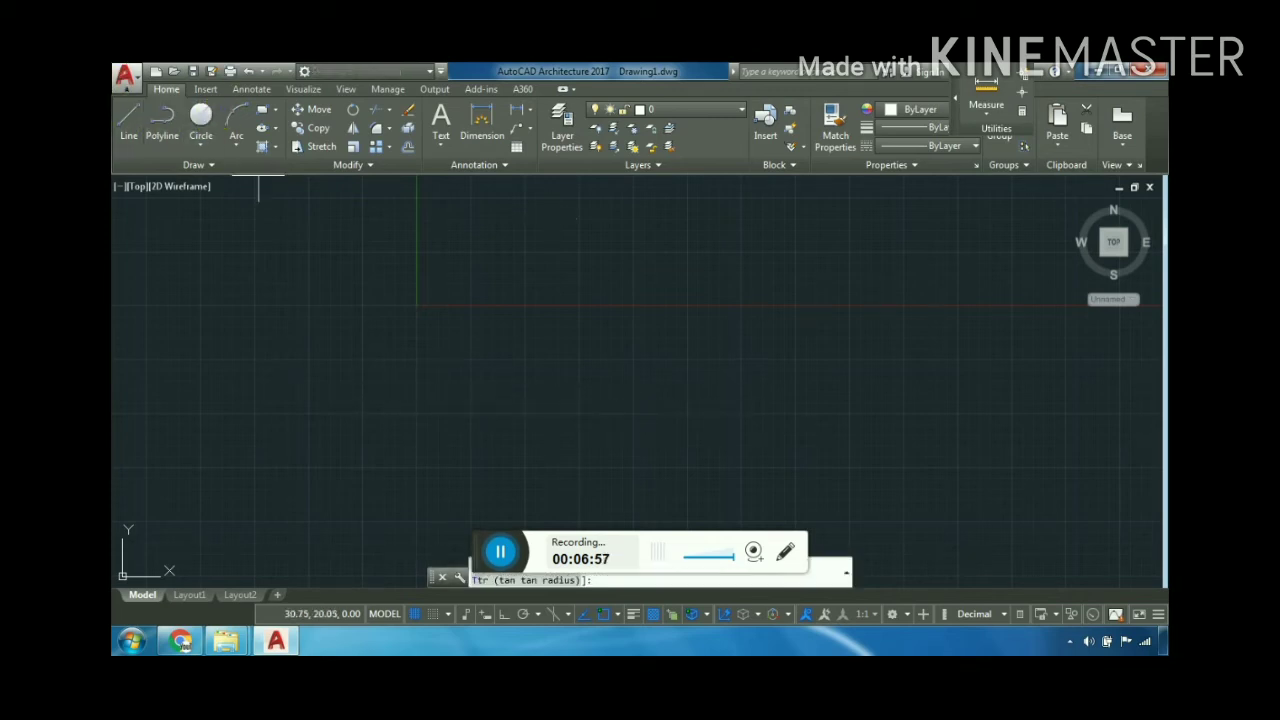
pyautogui.click(658, 316)
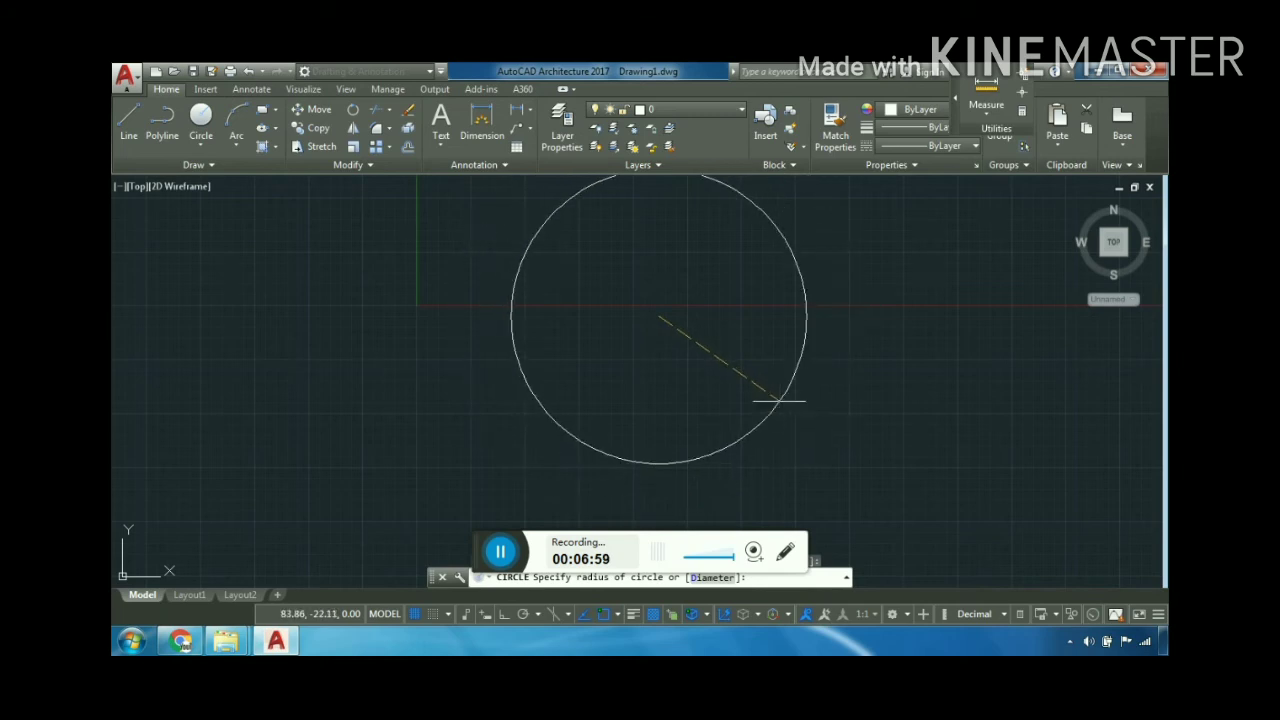
pyautogui.press('Escape')
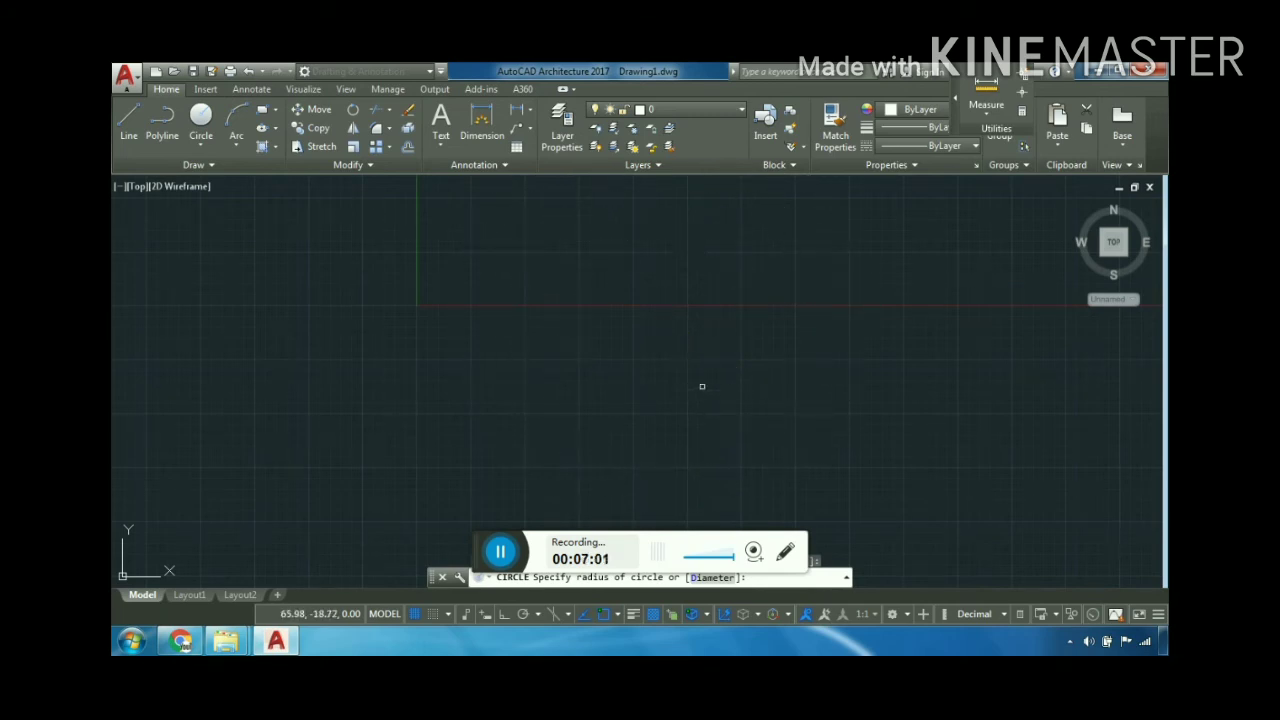
pyautogui.click(729, 108)
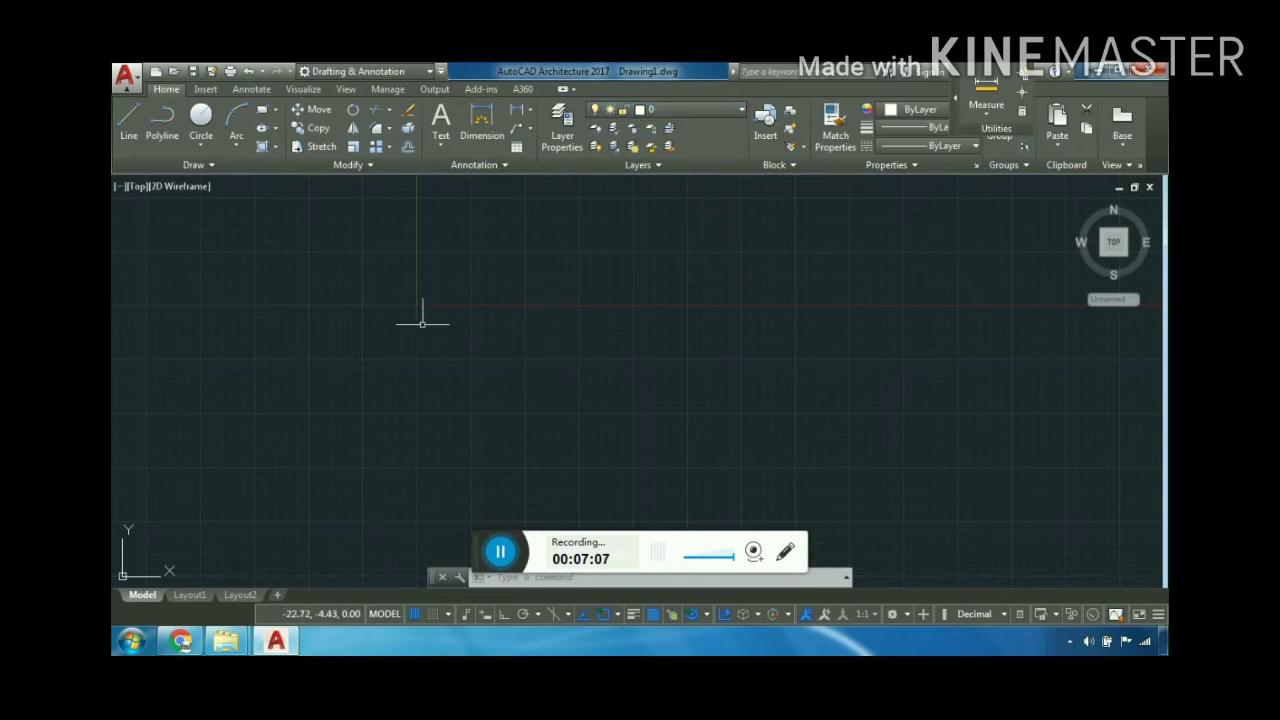
pyautogui.click(127, 139)
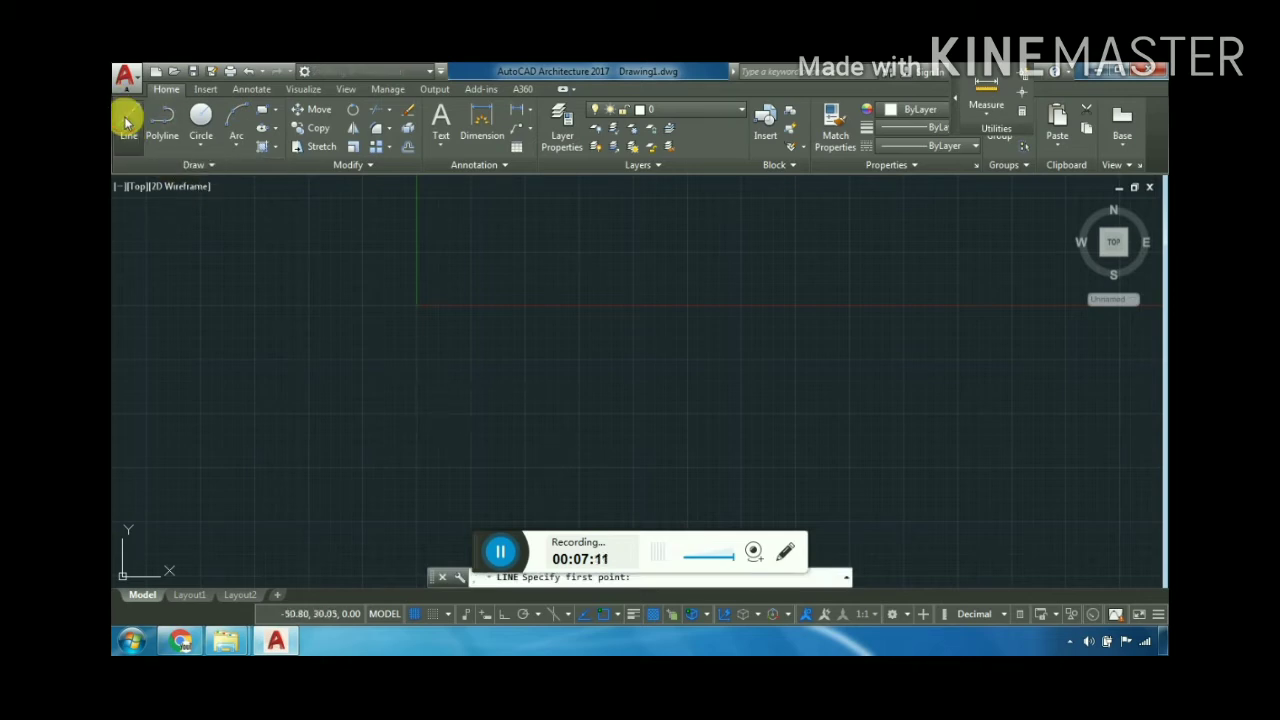
pyautogui.click(464, 390)
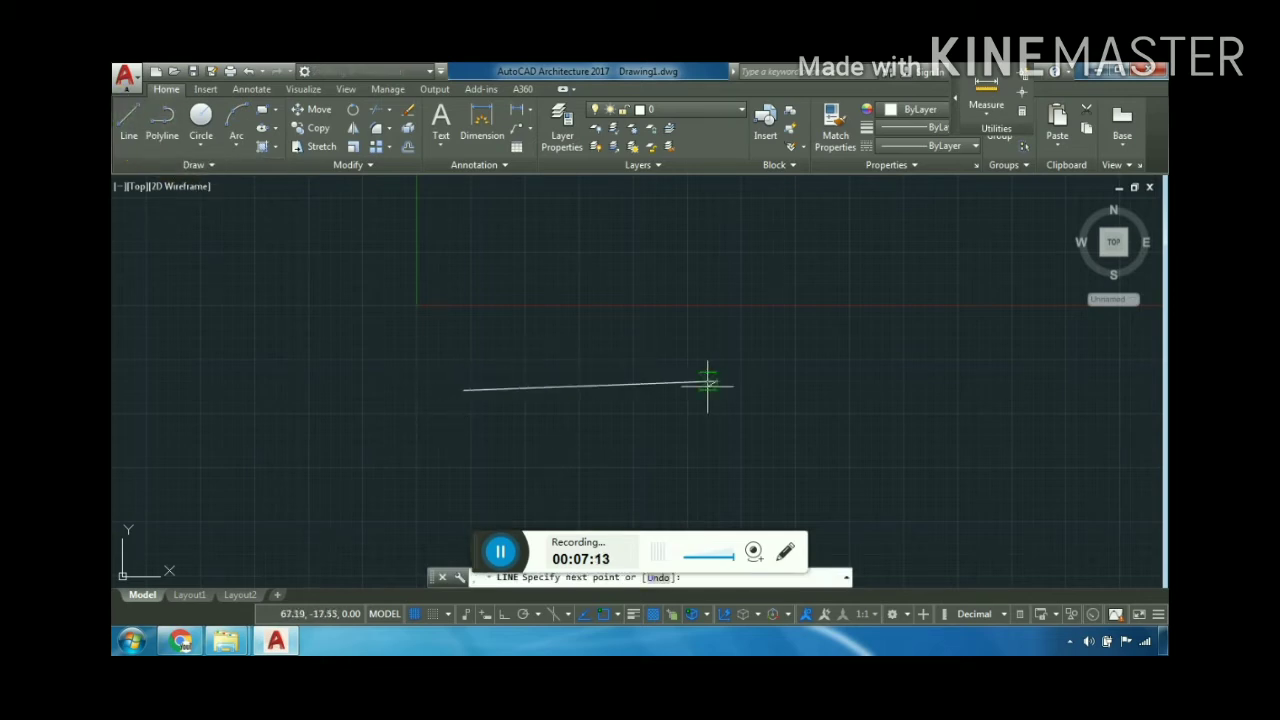
pyautogui.click(707, 383)
pyautogui.press('Return')
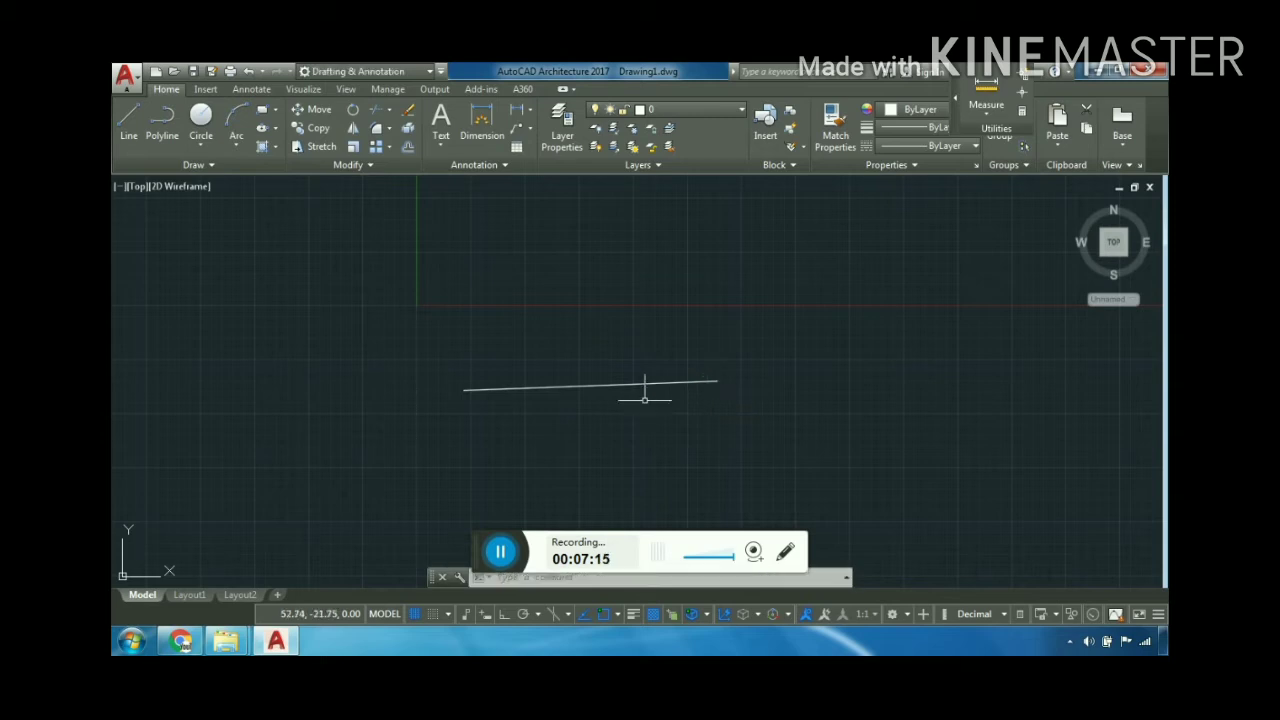
pyautogui.moveTo(644, 399); pyautogui.dragTo(560, 334)
pyautogui.press('Delete')
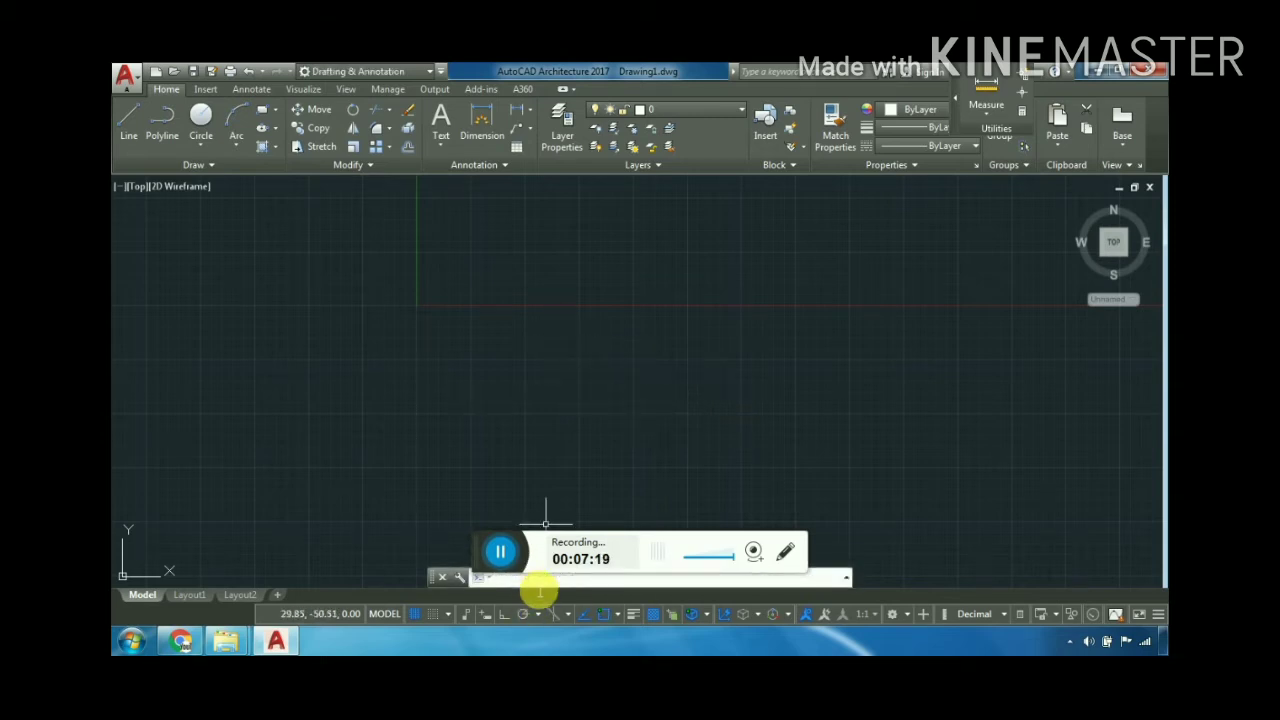
pyautogui.write('l')
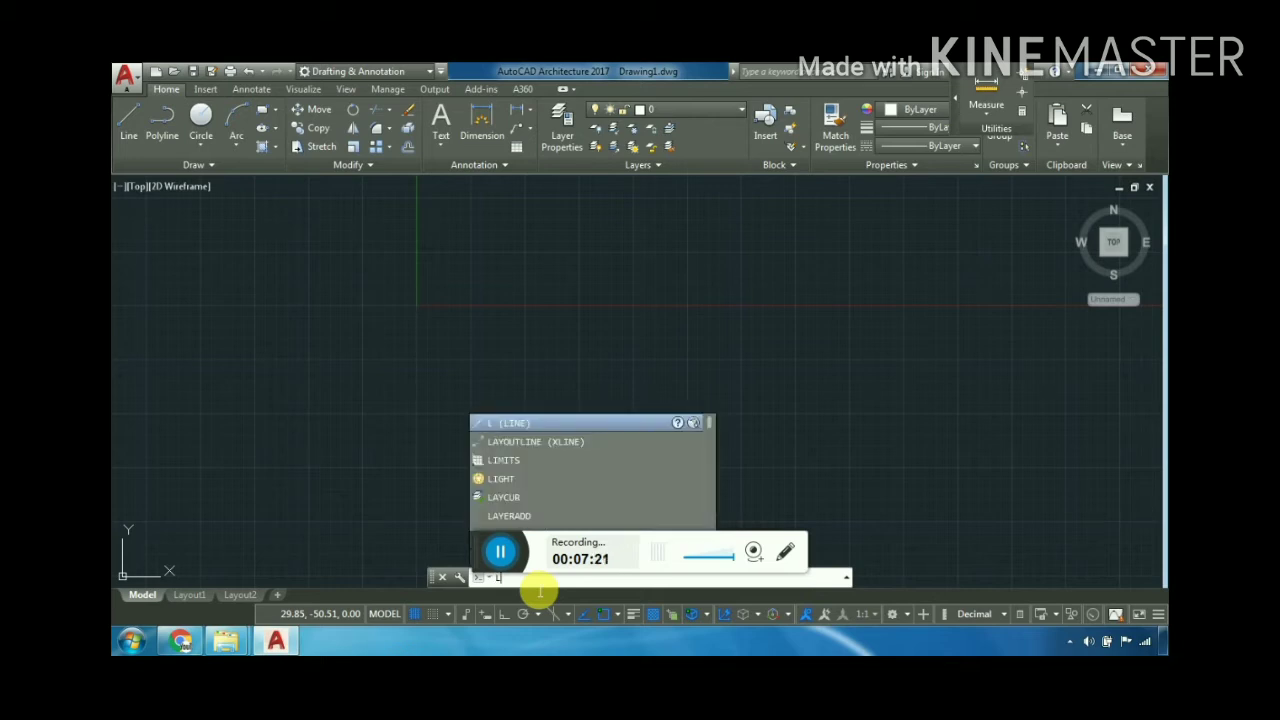
pyautogui.press('Return')
pyautogui.click(322, 405)
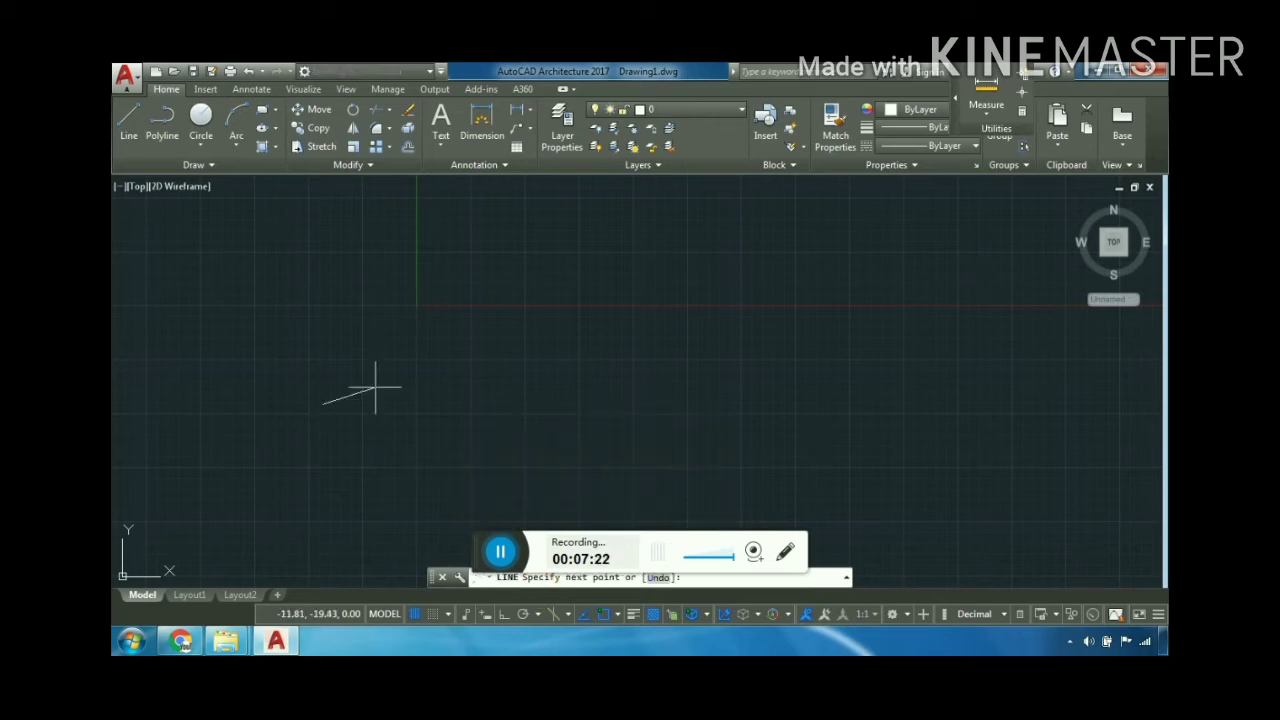
pyautogui.click(728, 407)
pyautogui.press('Escape')
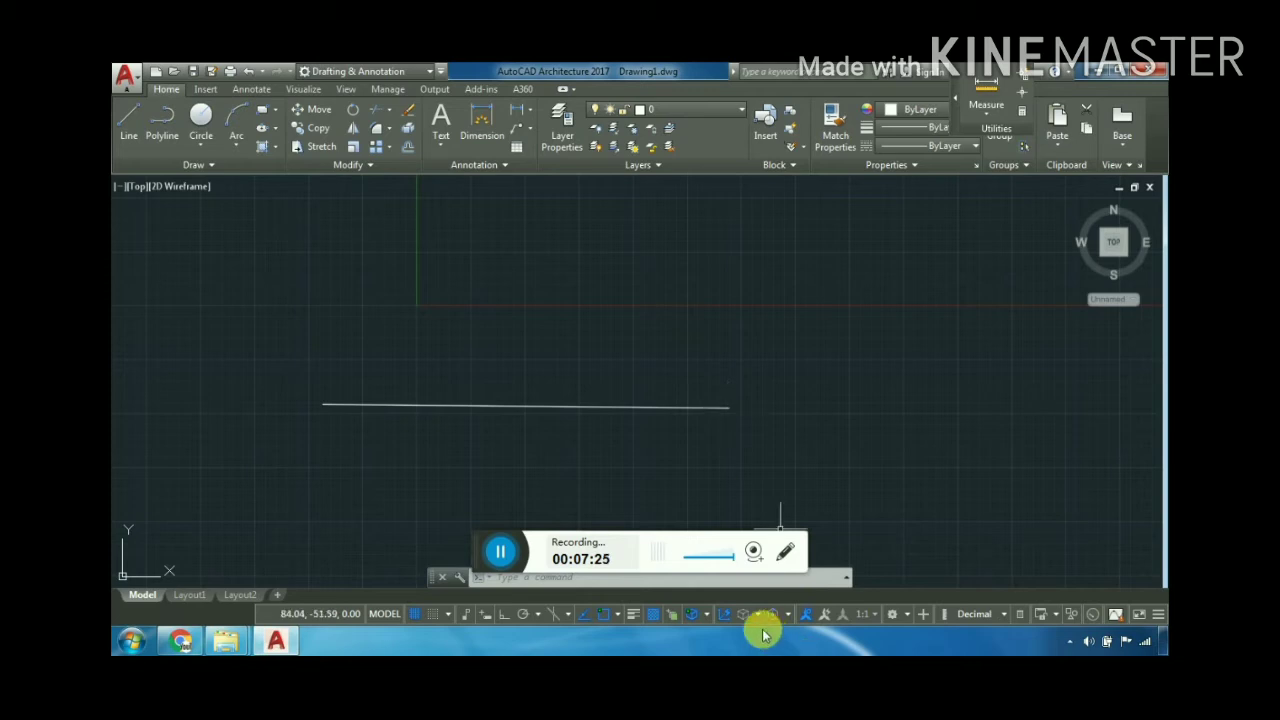
pyautogui.click(622, 452)
pyautogui.click(596, 396)
pyautogui.press('Delete')
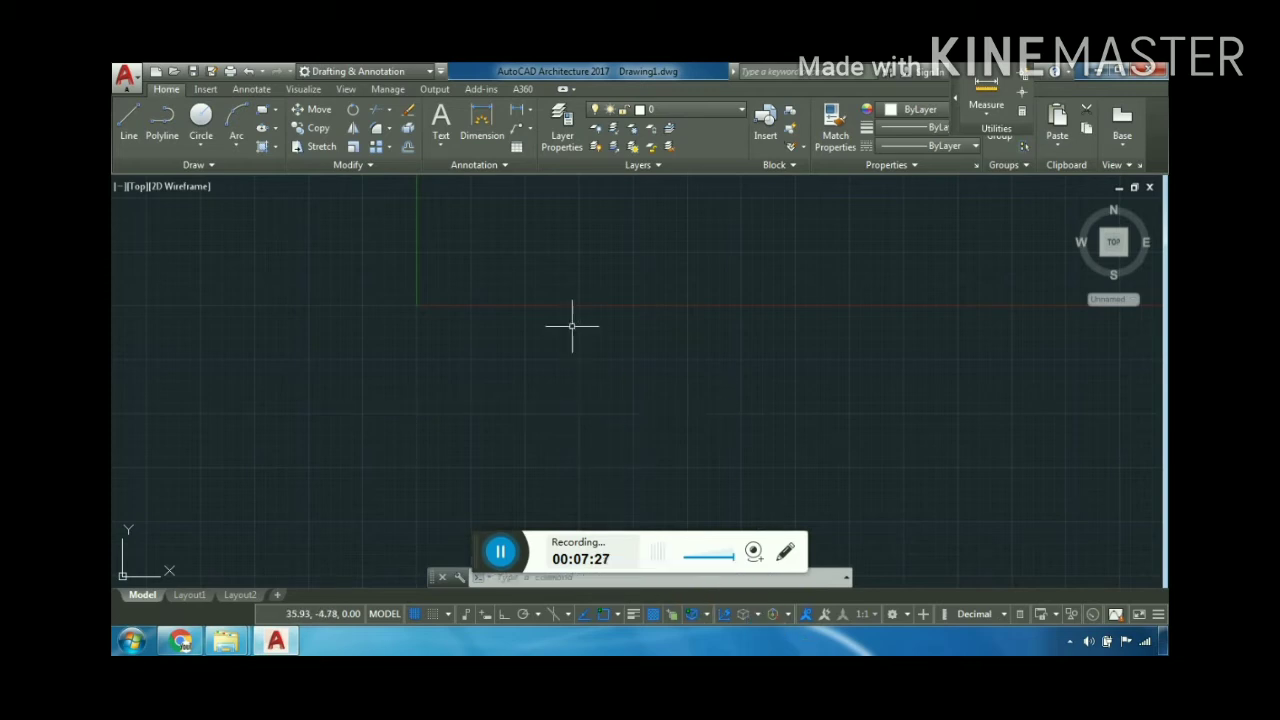
pyautogui.click(127, 120)
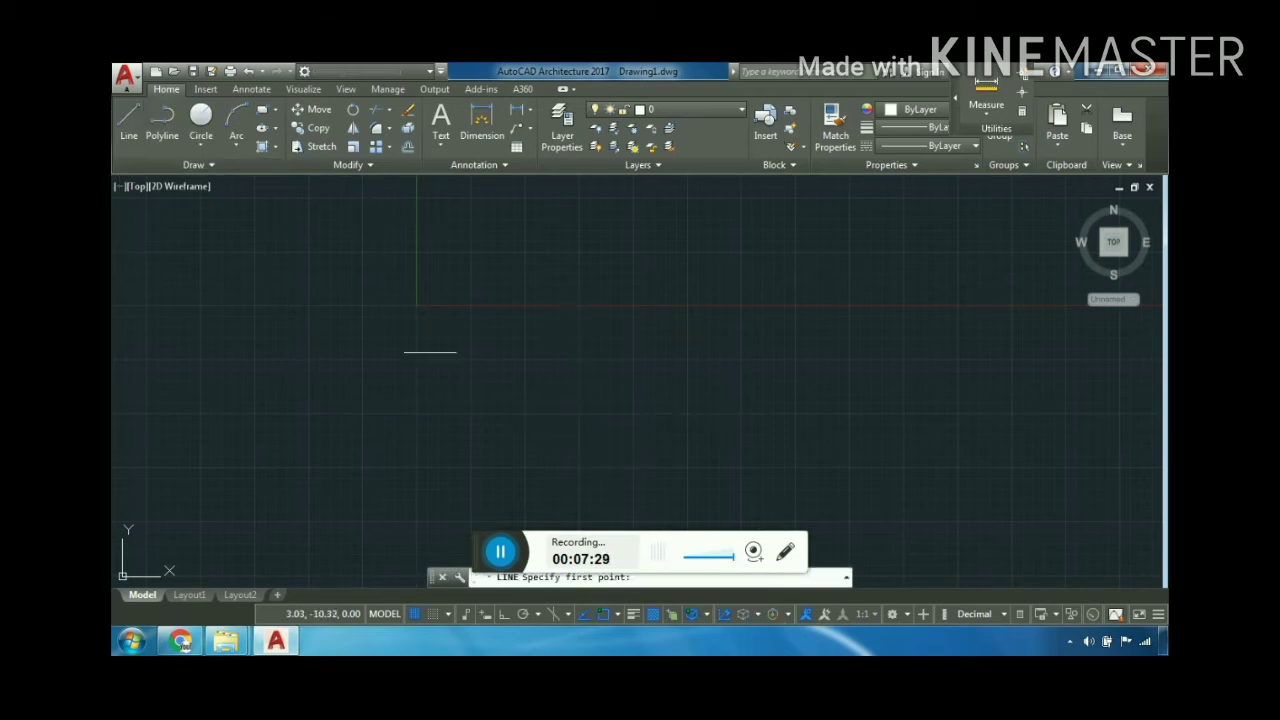
pyautogui.click(457, 432)
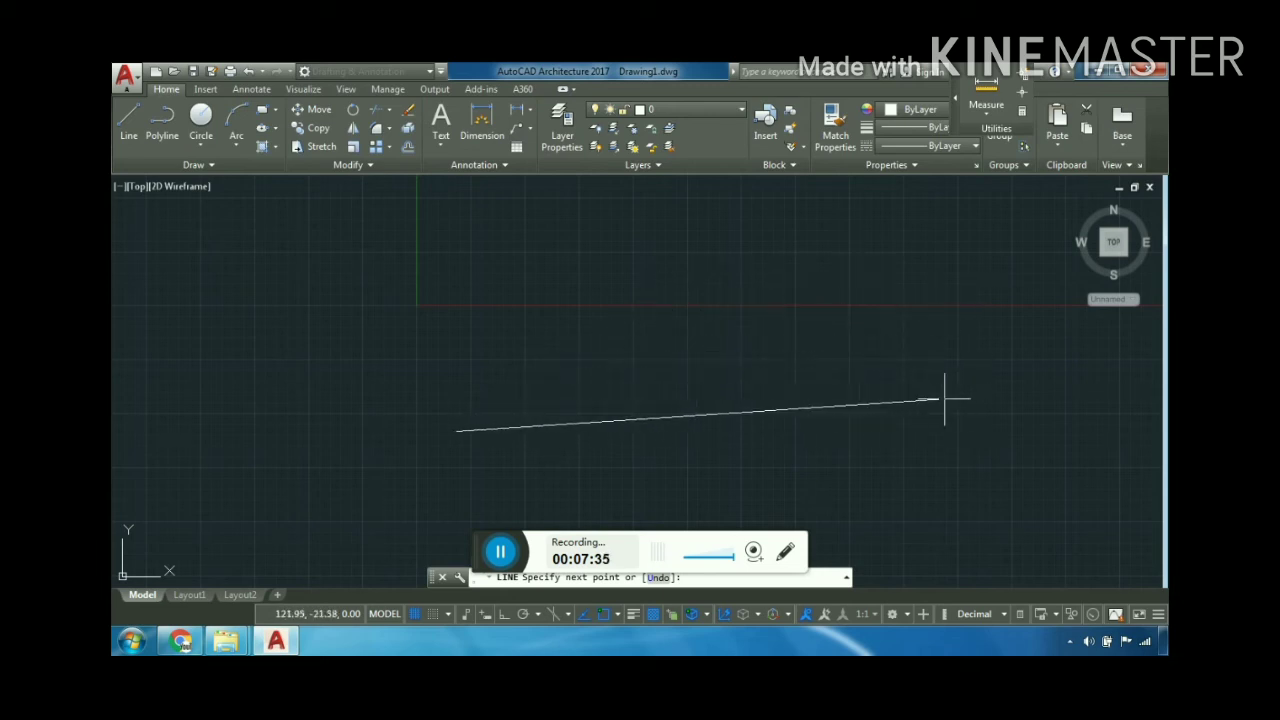
pyautogui.press('F8')
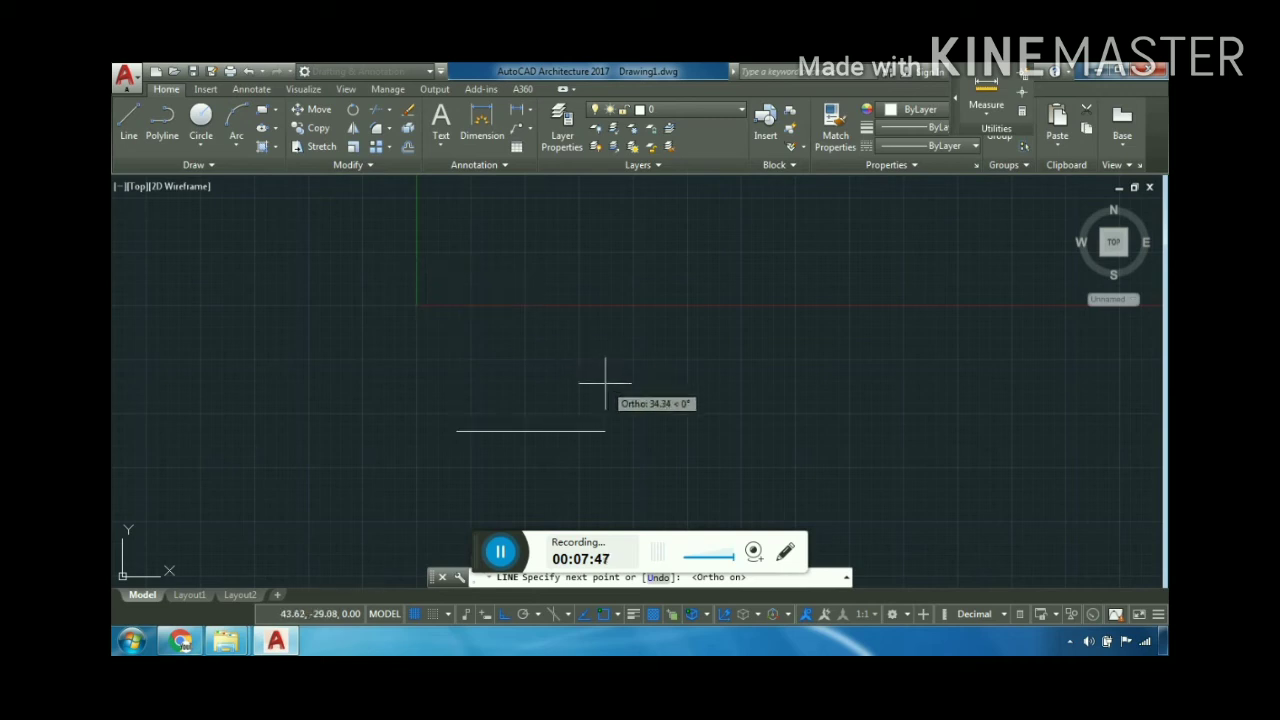
pyautogui.press('Escape')
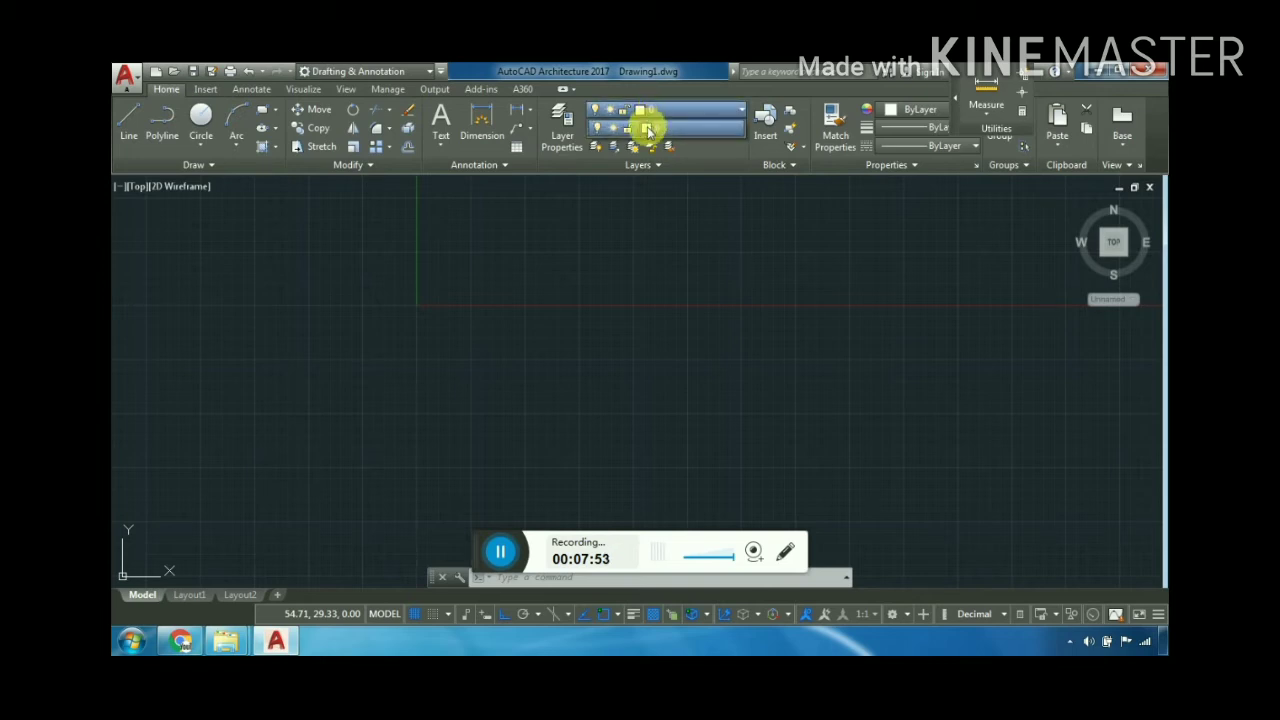
pyautogui.click(648, 130)
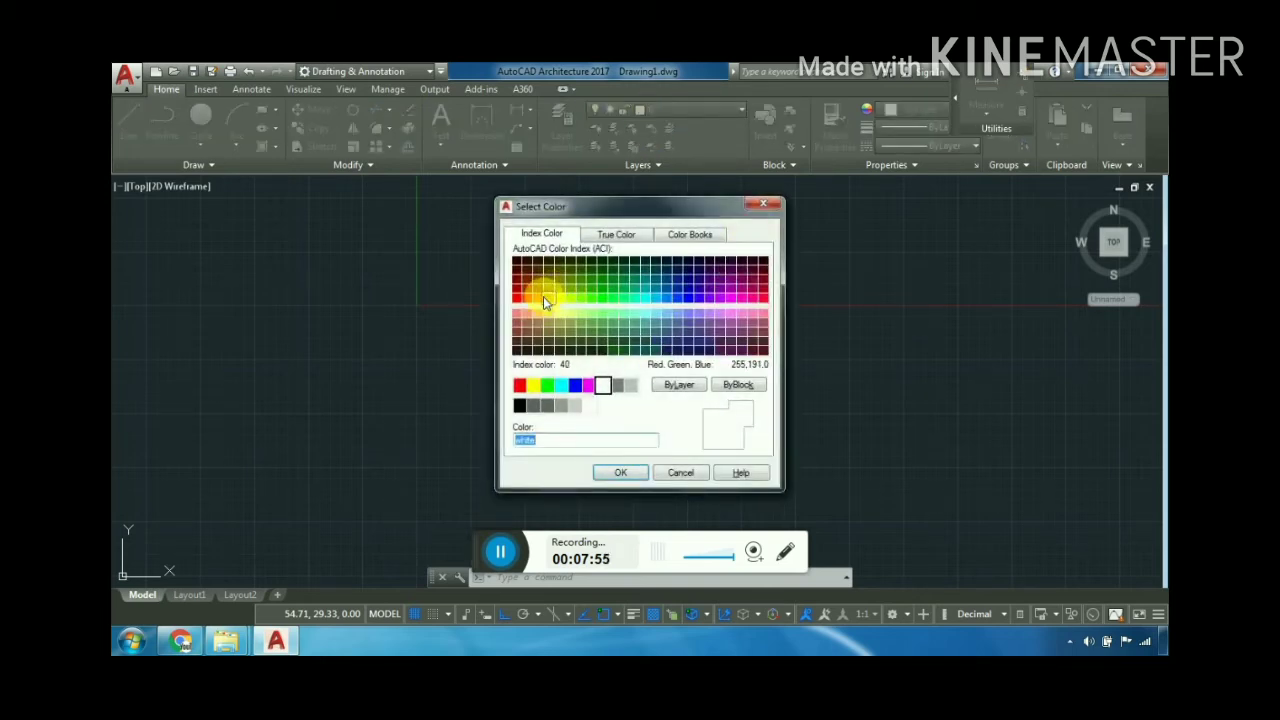
pyautogui.click(545, 298)
pyautogui.click(634, 476)
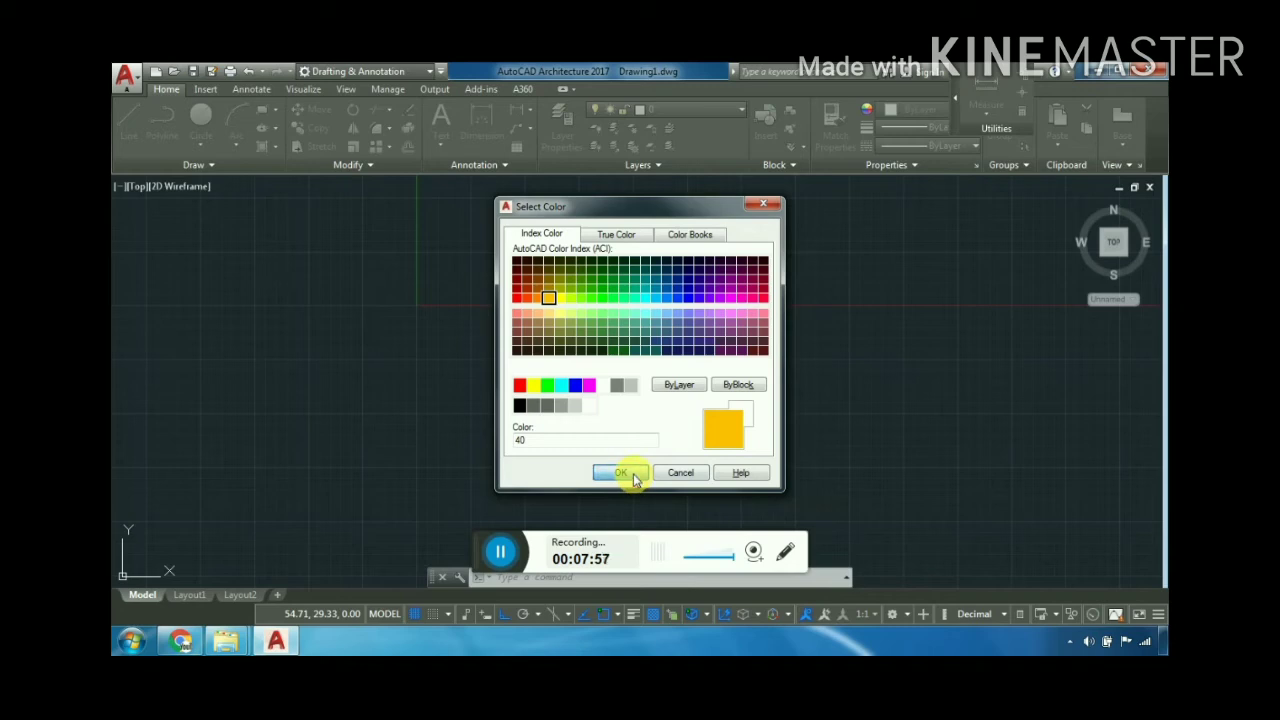
pyautogui.click(128, 122)
pyautogui.click(427, 350)
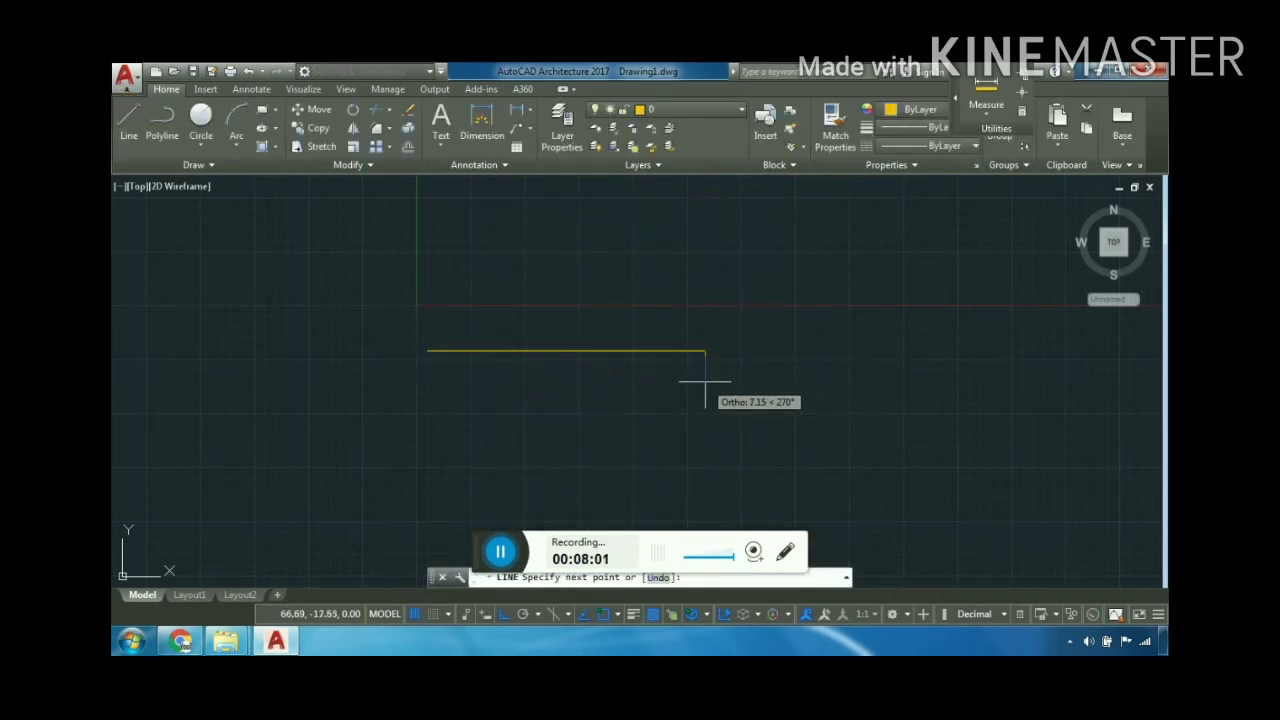
pyautogui.press('Escape')
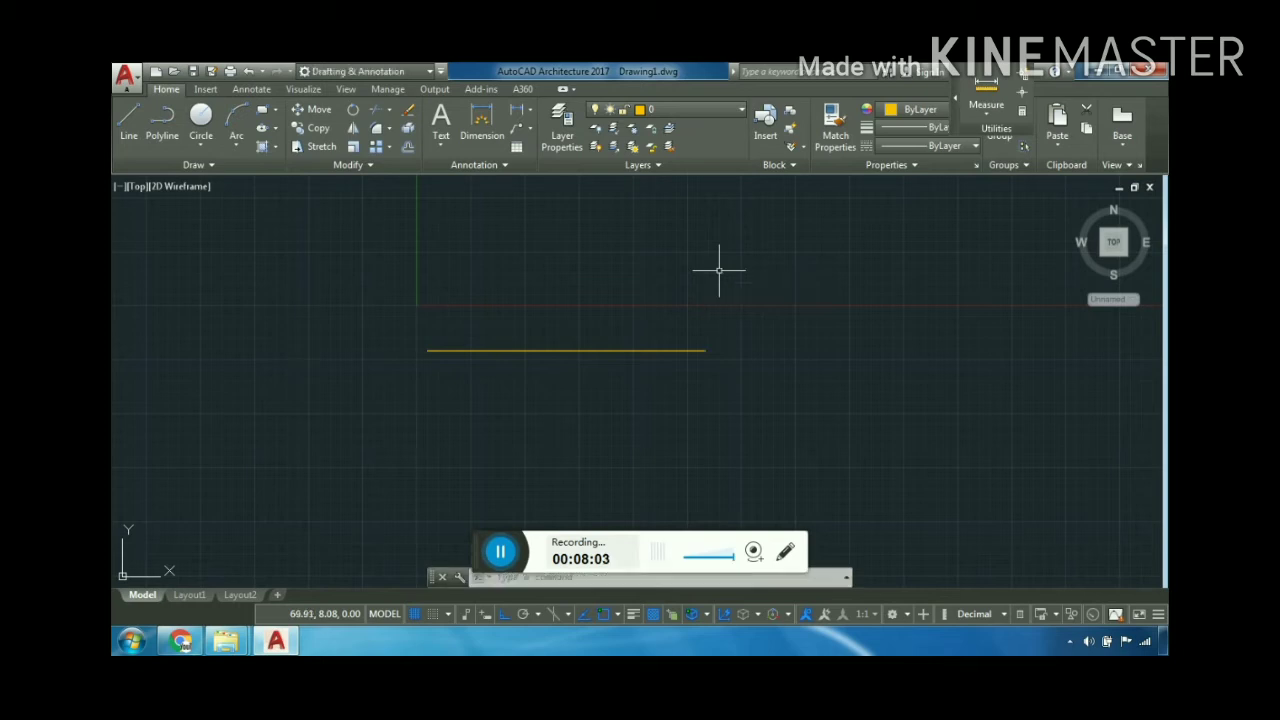
pyautogui.click(645, 110)
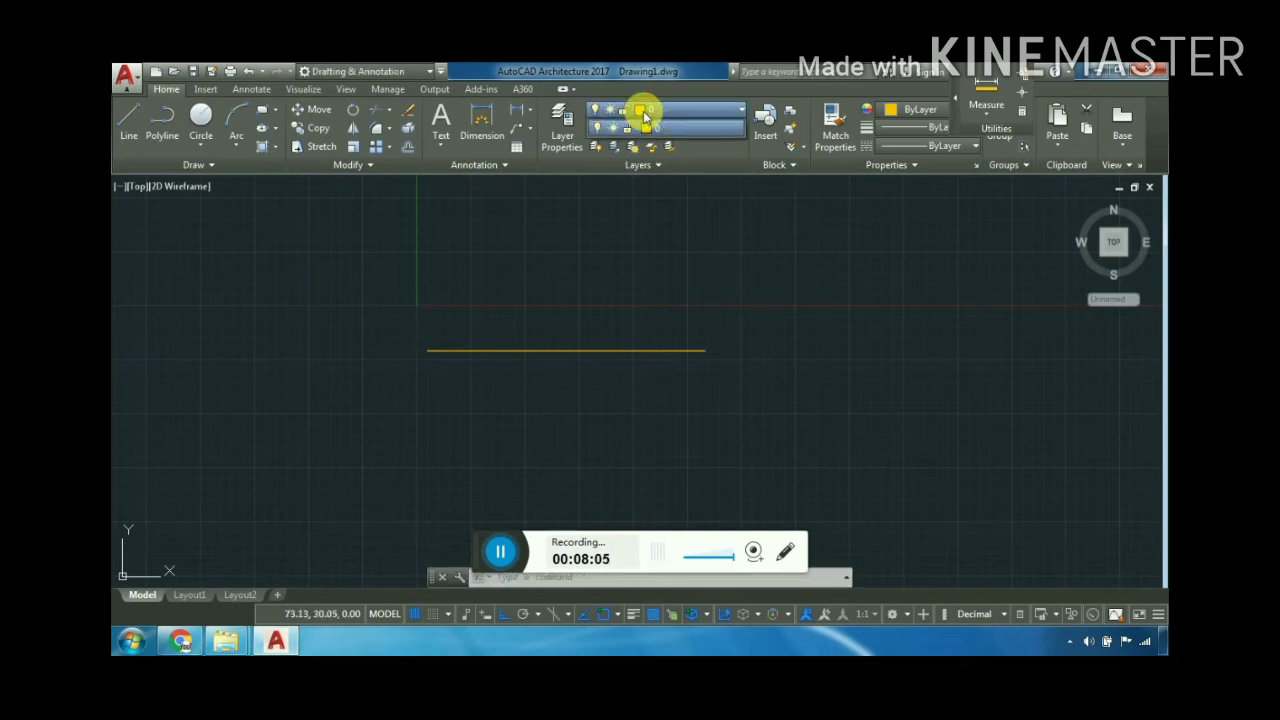
pyautogui.click(645, 116)
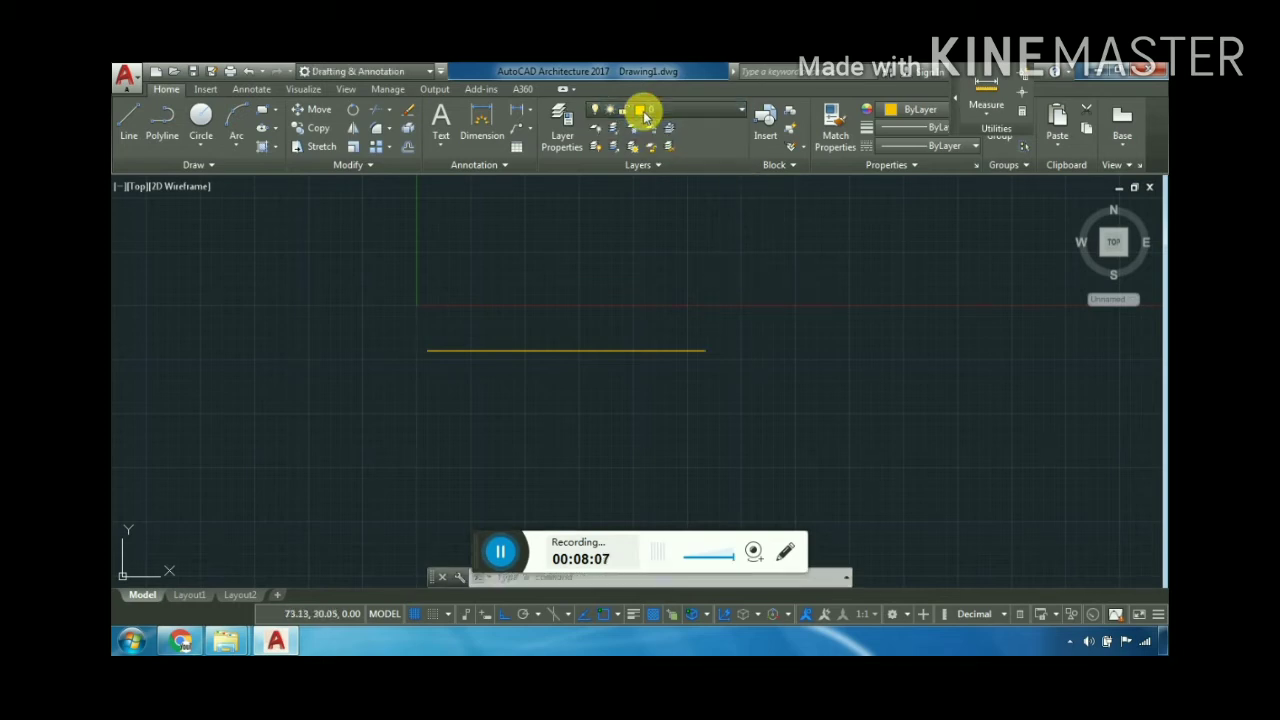
pyautogui.click(160, 118)
pyautogui.click(679, 280)
pyautogui.click(963, 378)
pyautogui.click(895, 397)
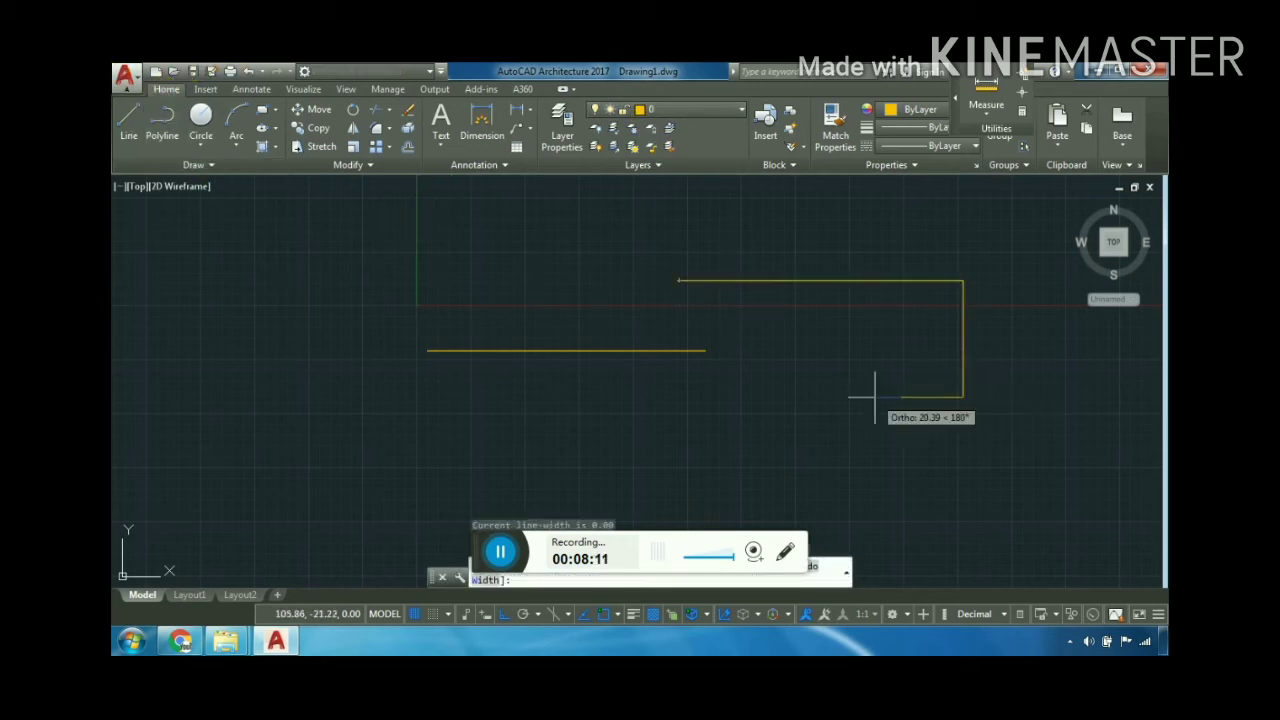
pyautogui.press('Return')
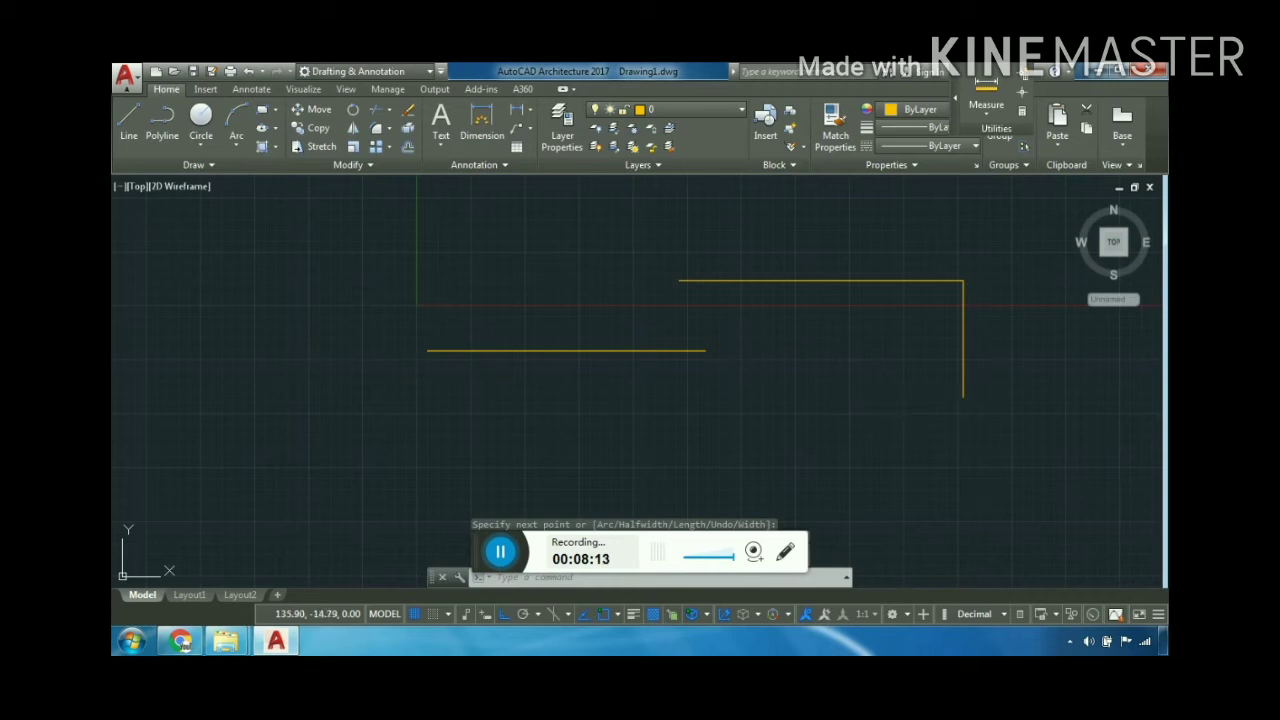
pyautogui.moveTo(1010, 360); pyautogui.dragTo(843, 243)
pyautogui.press('Delete')
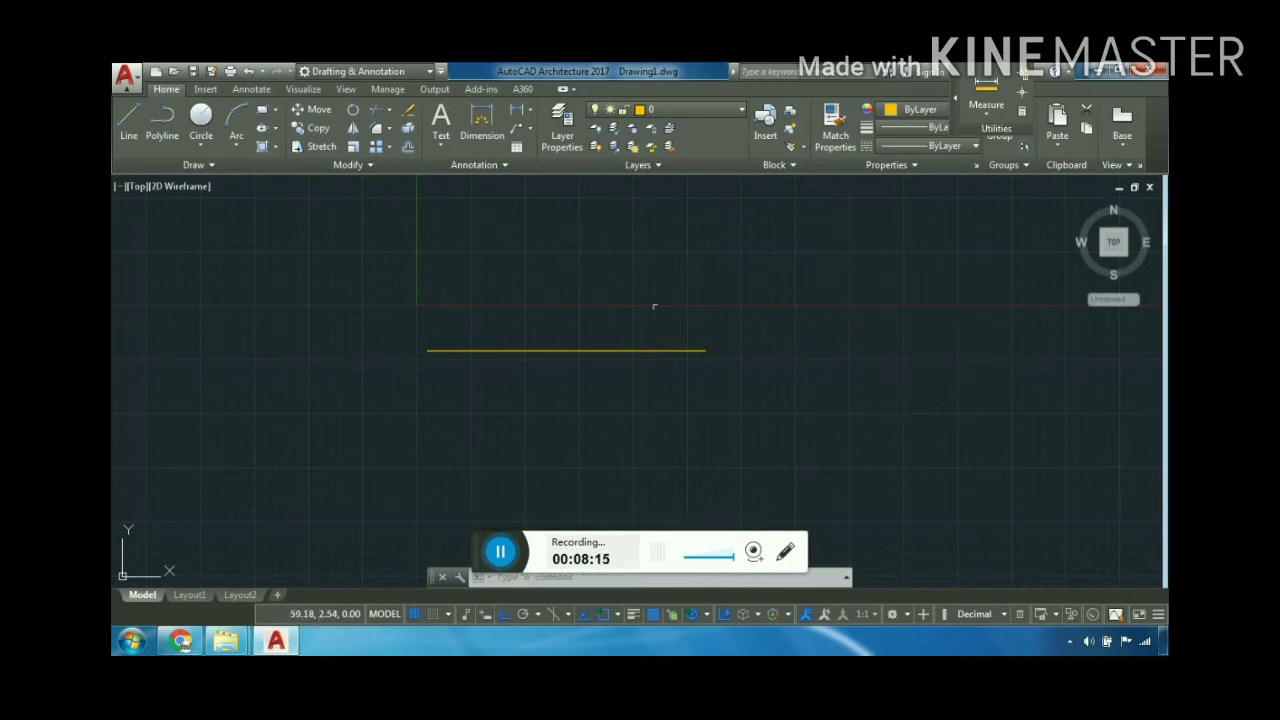
pyautogui.click(568, 350)
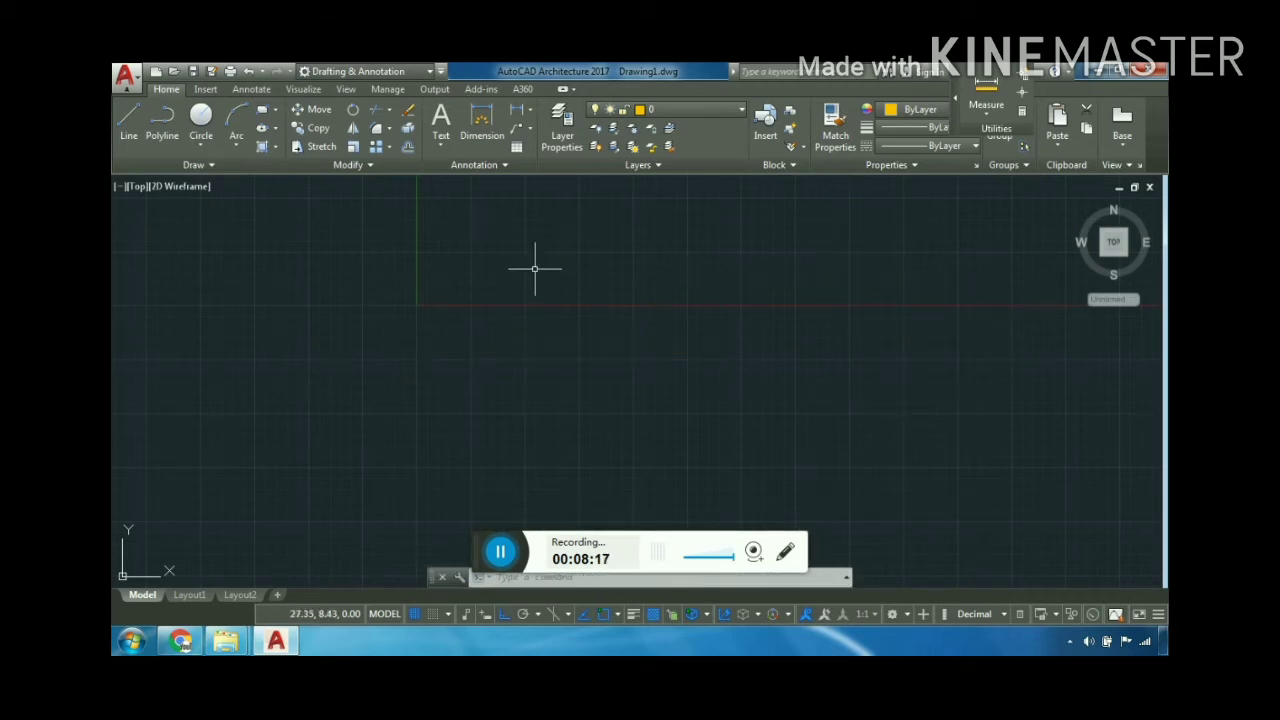
pyautogui.click(160, 135)
pyautogui.click(440, 437)
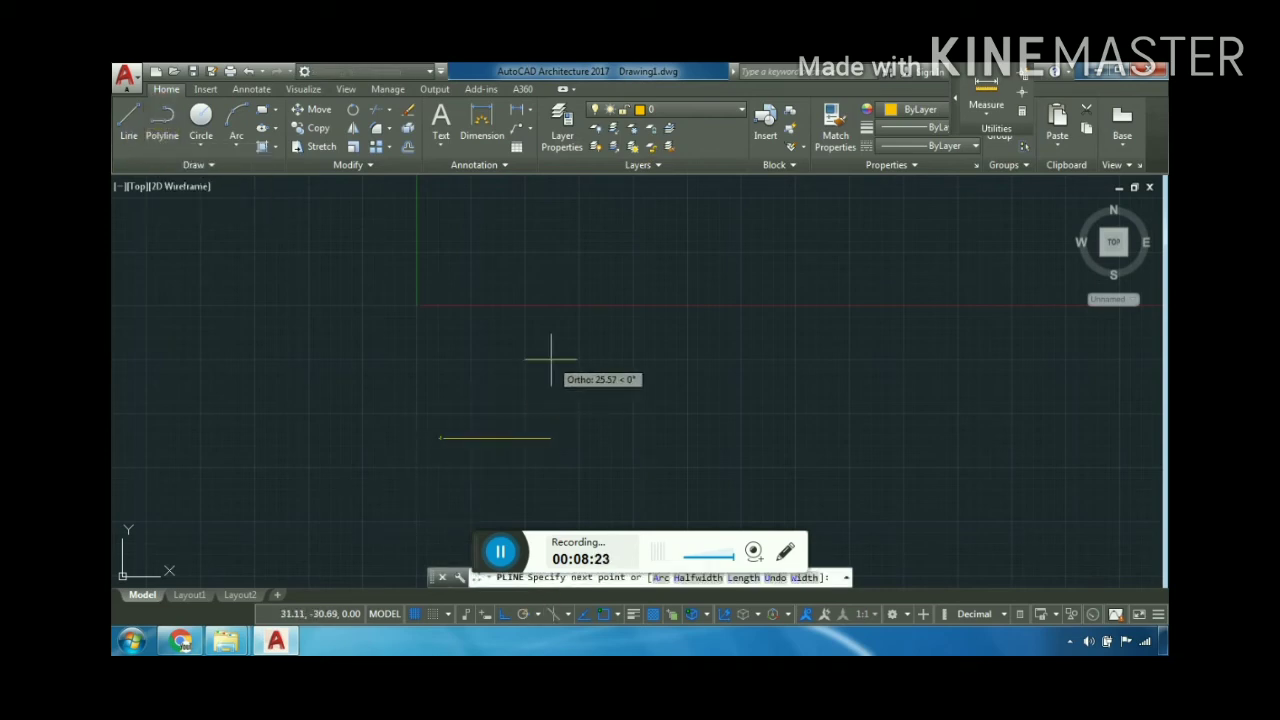
pyautogui.press('Escape')
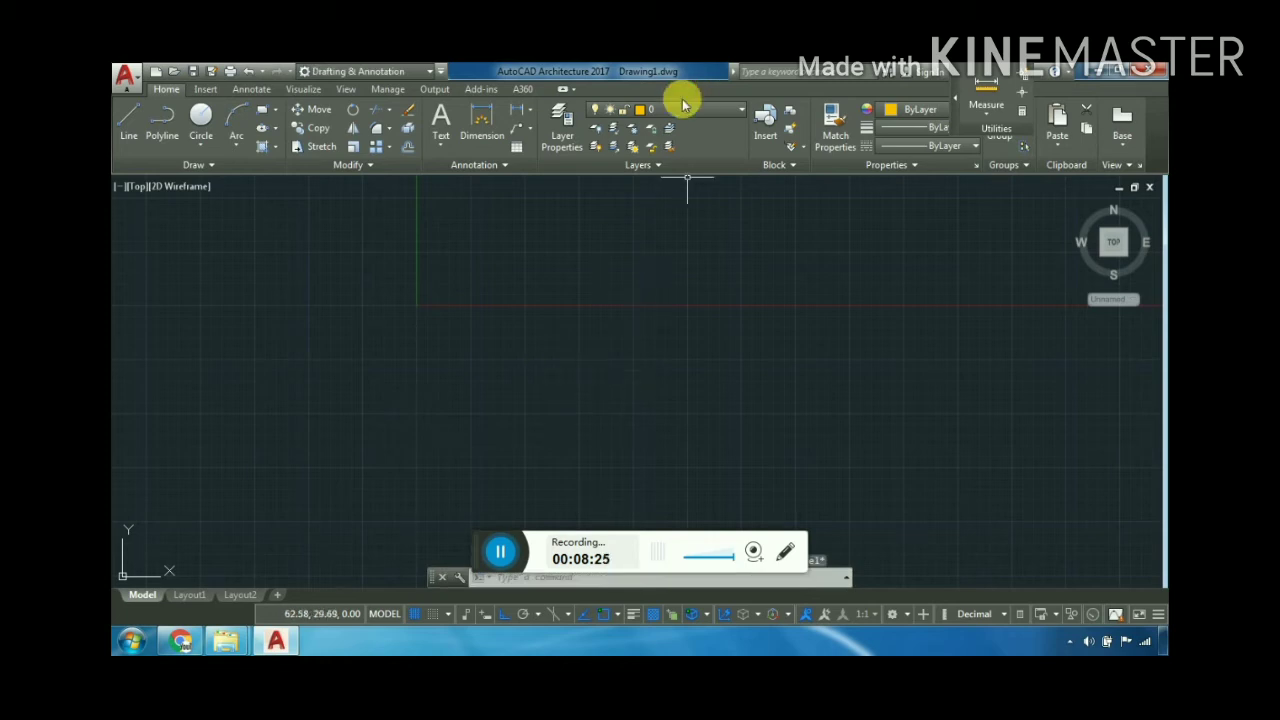
# Set layer 0's colour to white from the Layer drop-down
pyautogui.click(675, 108)
pyautogui.click(648, 128)
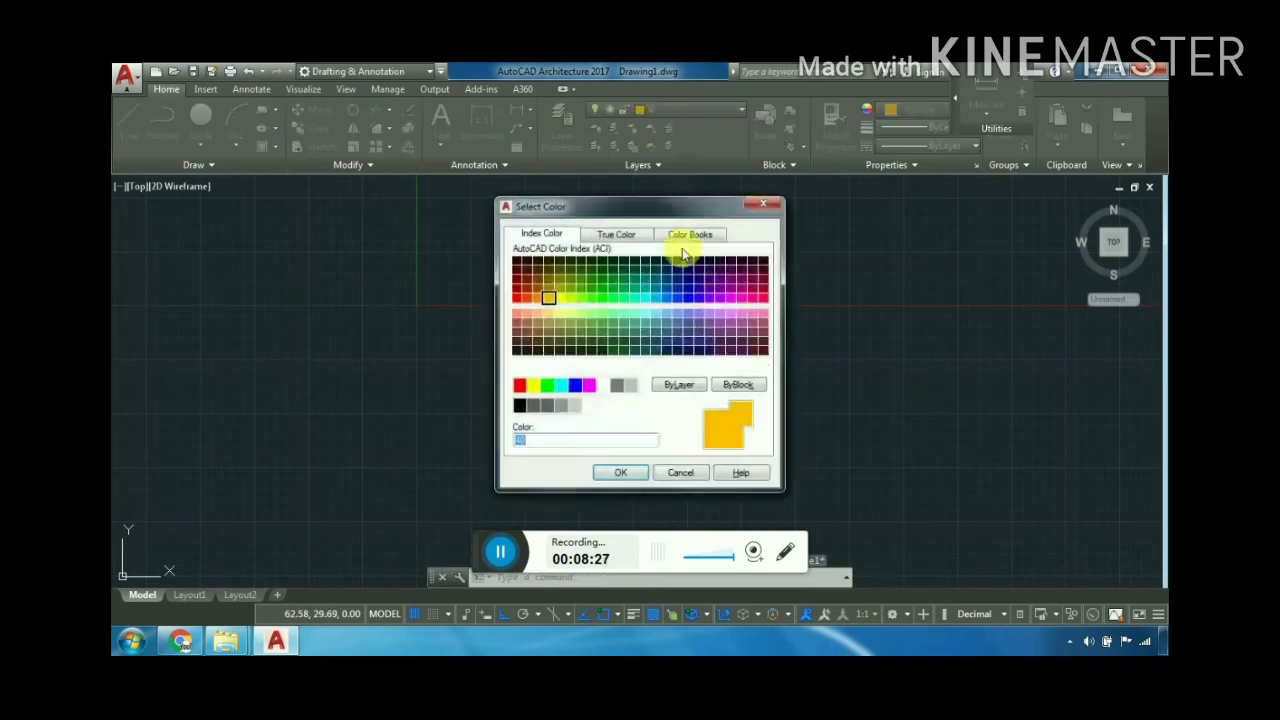
pyautogui.click(603, 385)
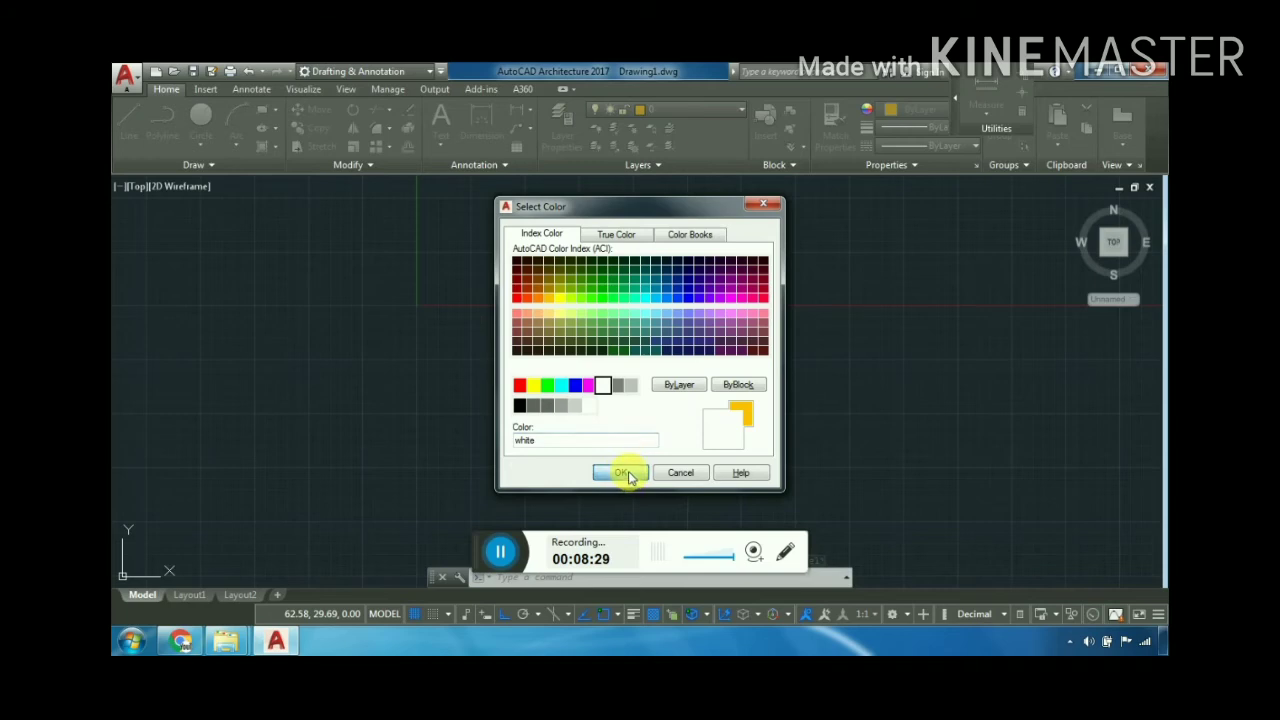
pyautogui.click(626, 473)
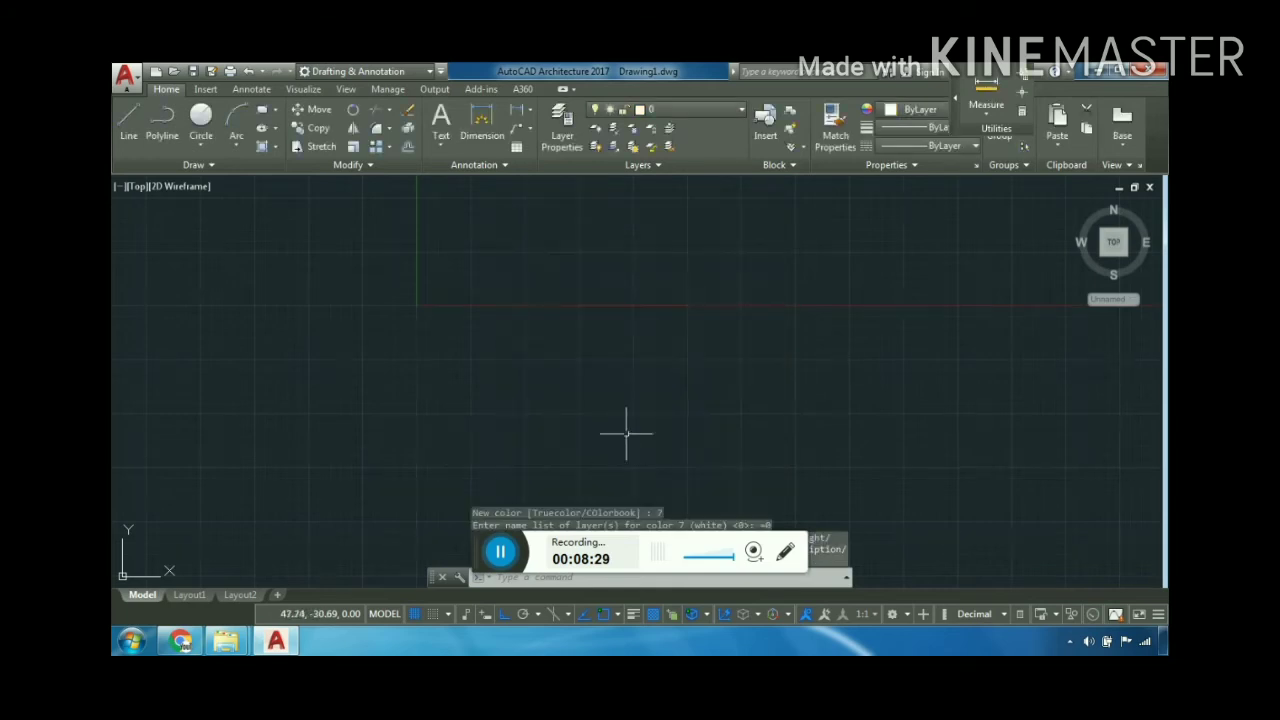
# Start a stepped orthogonal polyline with alternating vertical and horizontal segments
pyautogui.click(162, 115)
pyautogui.click(458, 452)
pyautogui.click(440, 309)
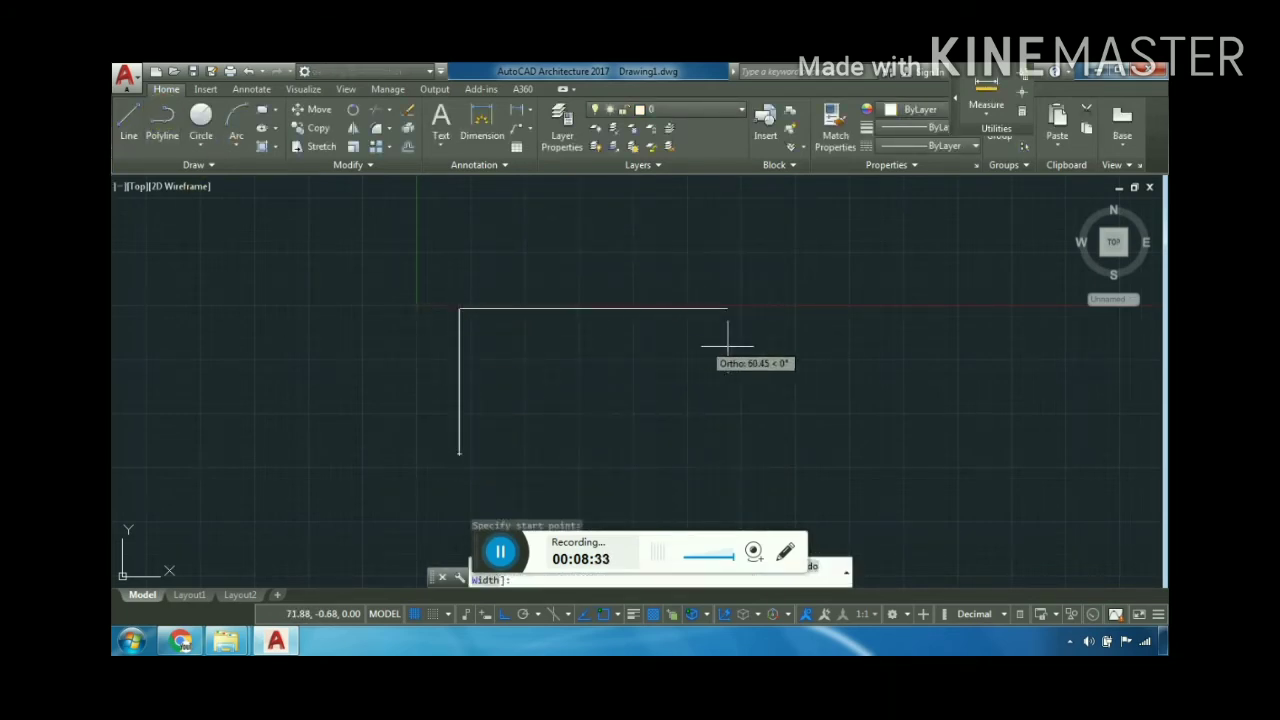
pyautogui.click(776, 345)
pyautogui.click(777, 430)
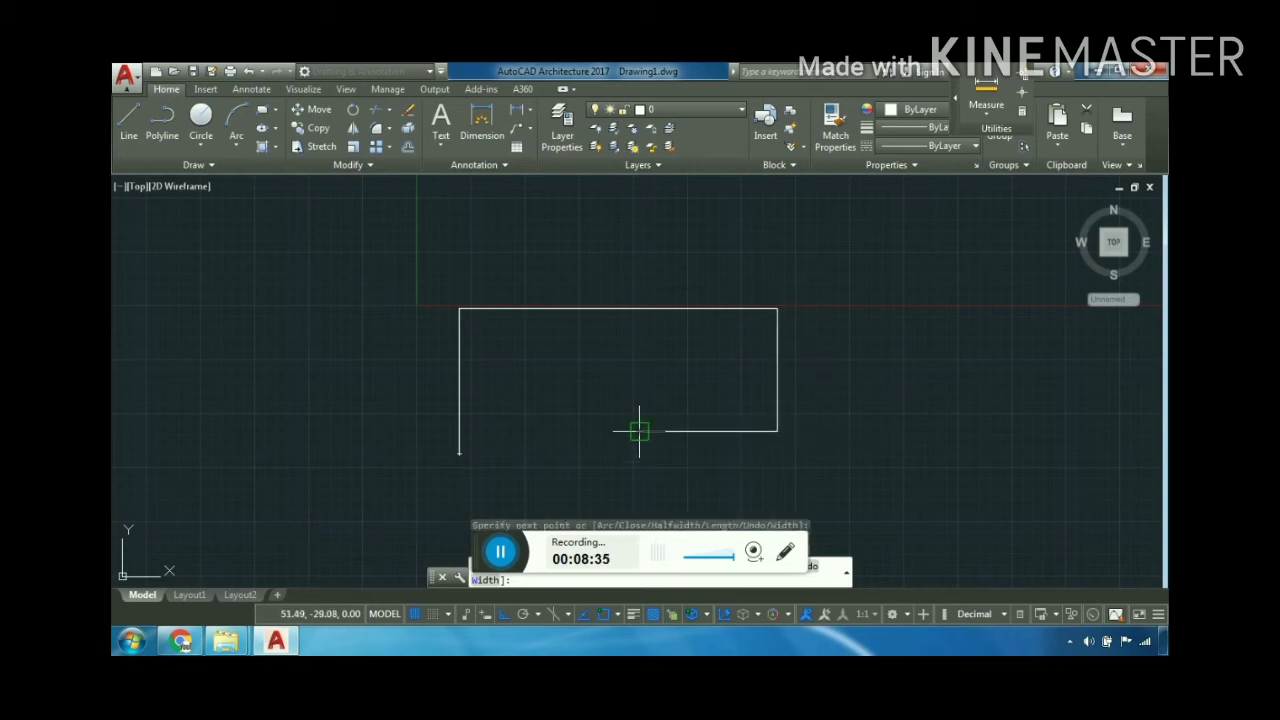
pyautogui.click(639, 431)
pyautogui.click(639, 361)
pyautogui.click(720, 361)
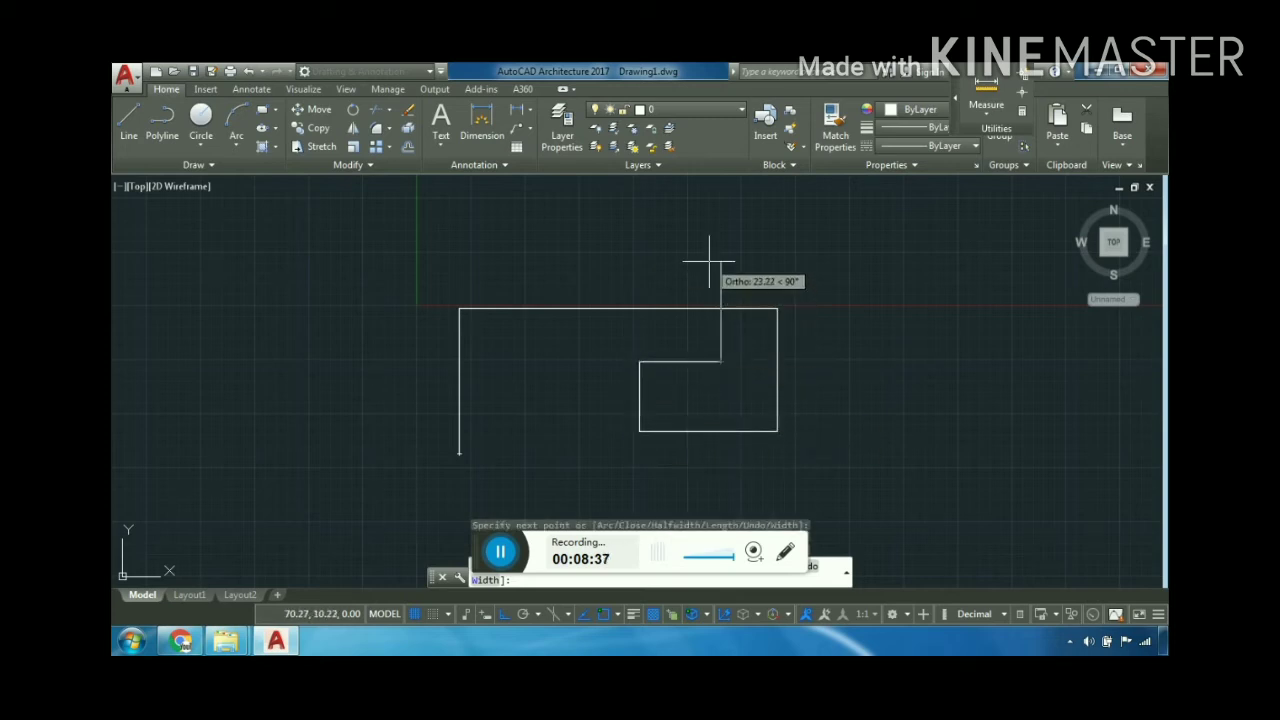
pyautogui.click(720, 262)
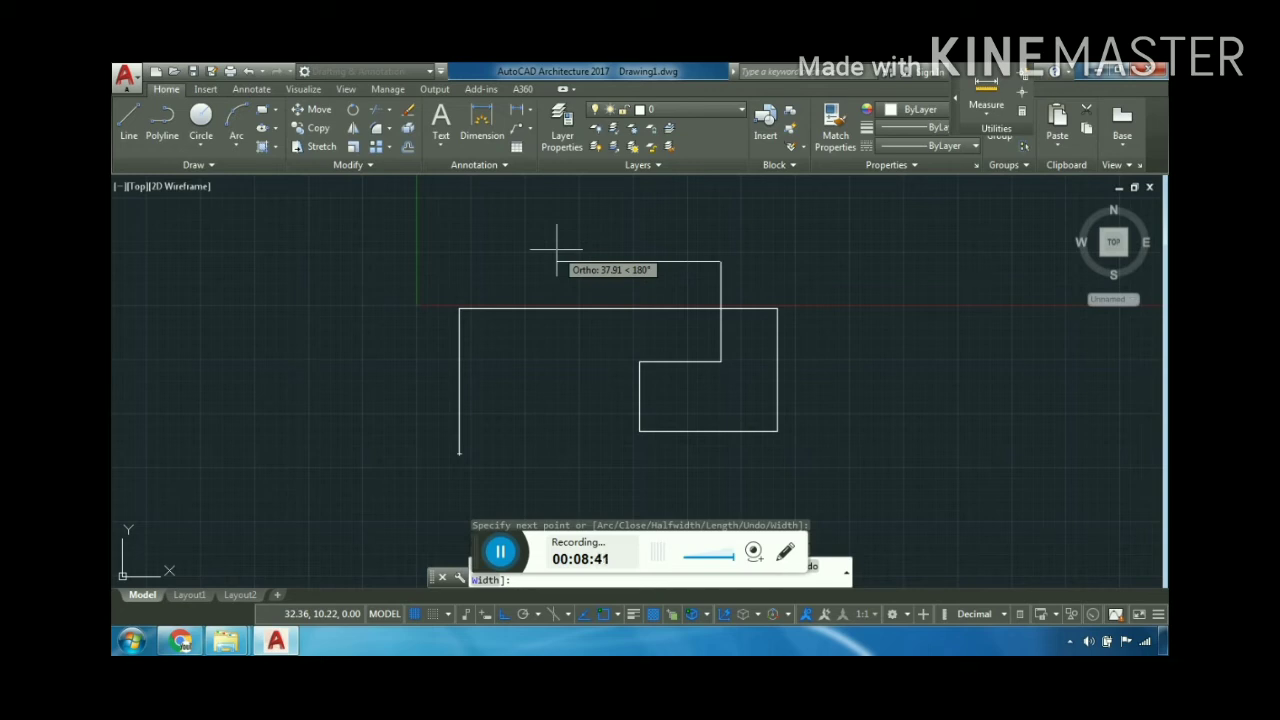
pyautogui.click(556, 262)
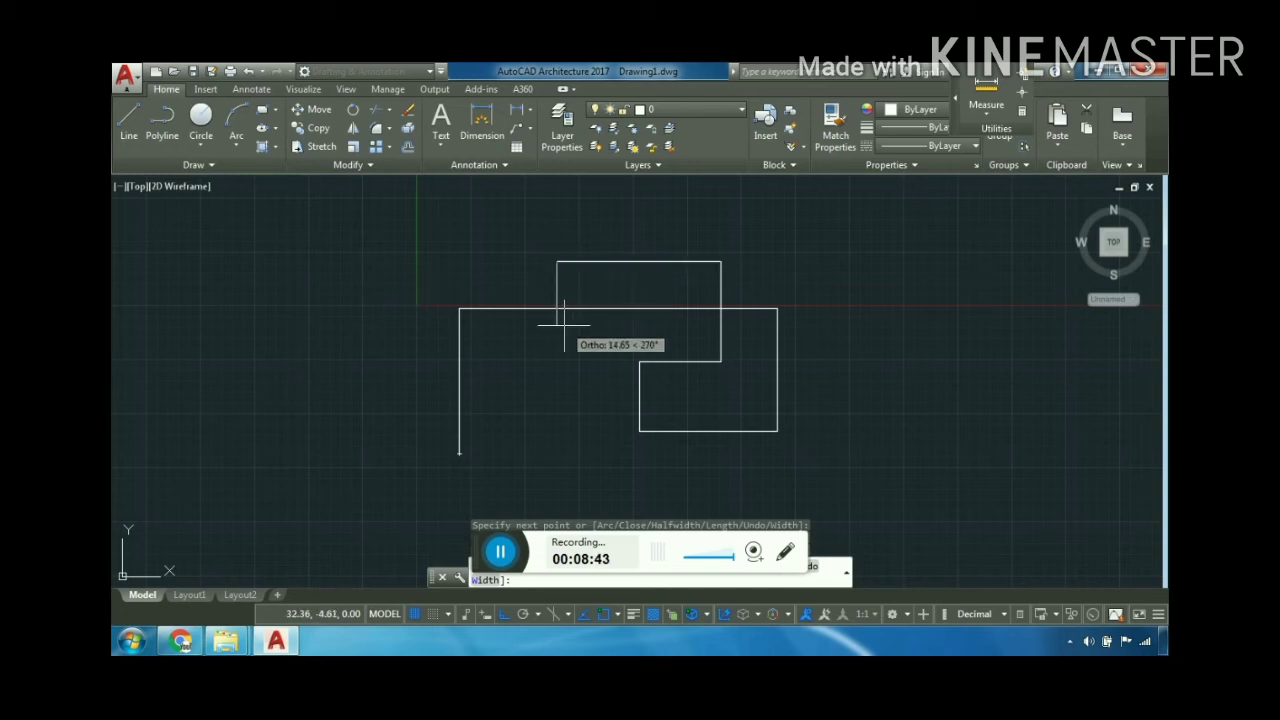
# Finish the stepped polyline's remaining segments, then select and erase it
pyautogui.click(556, 359)
pyautogui.click(396, 359)
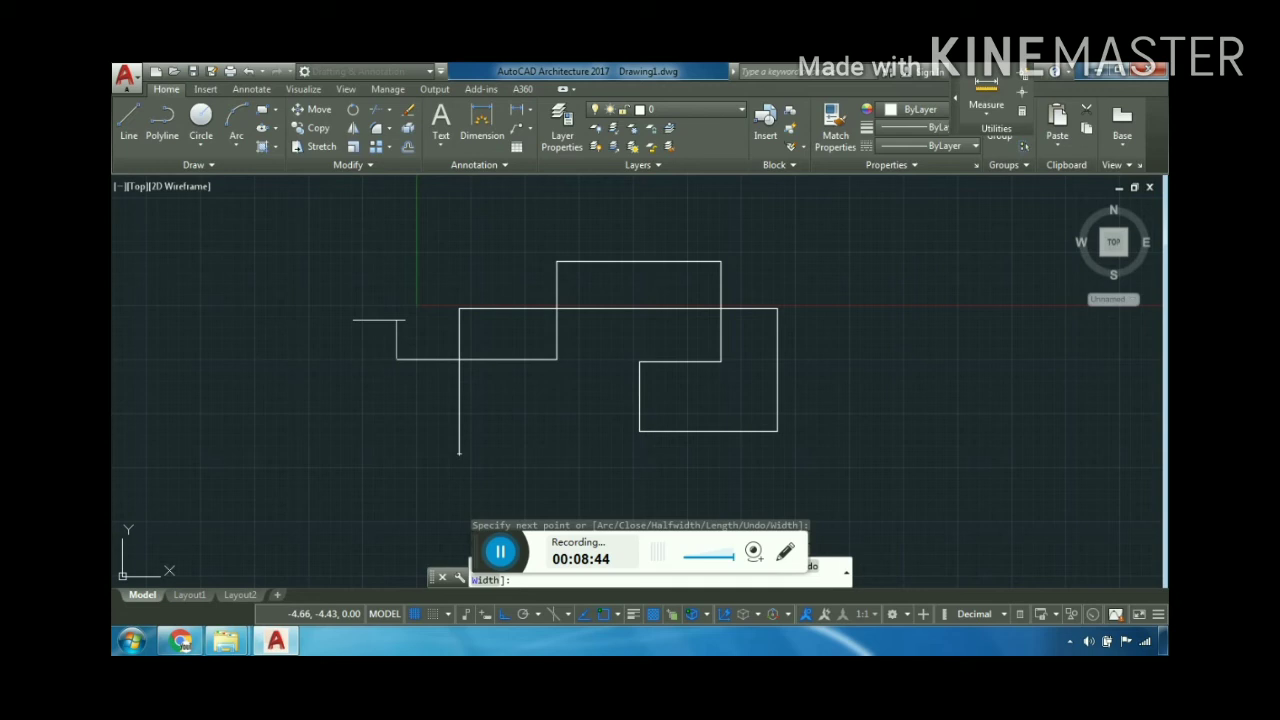
pyautogui.click(360, 276)
pyautogui.click(256, 276)
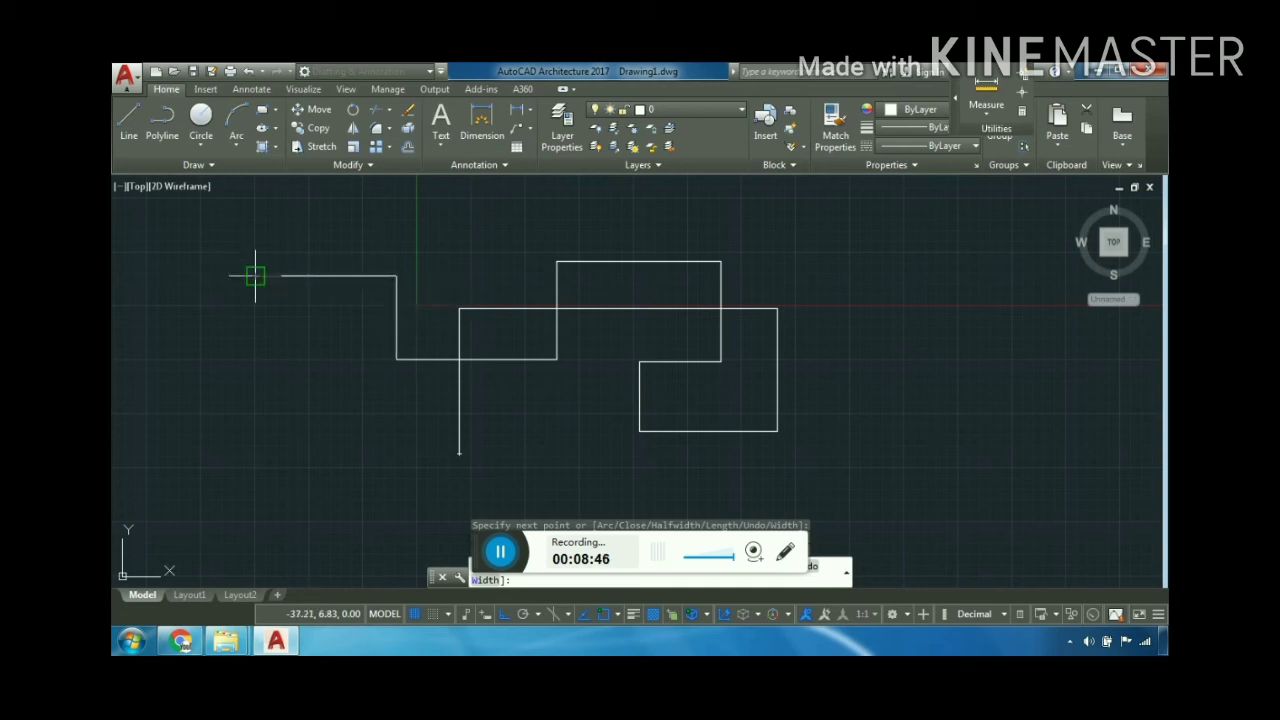
pyautogui.click(256, 353)
pyautogui.click(353, 355)
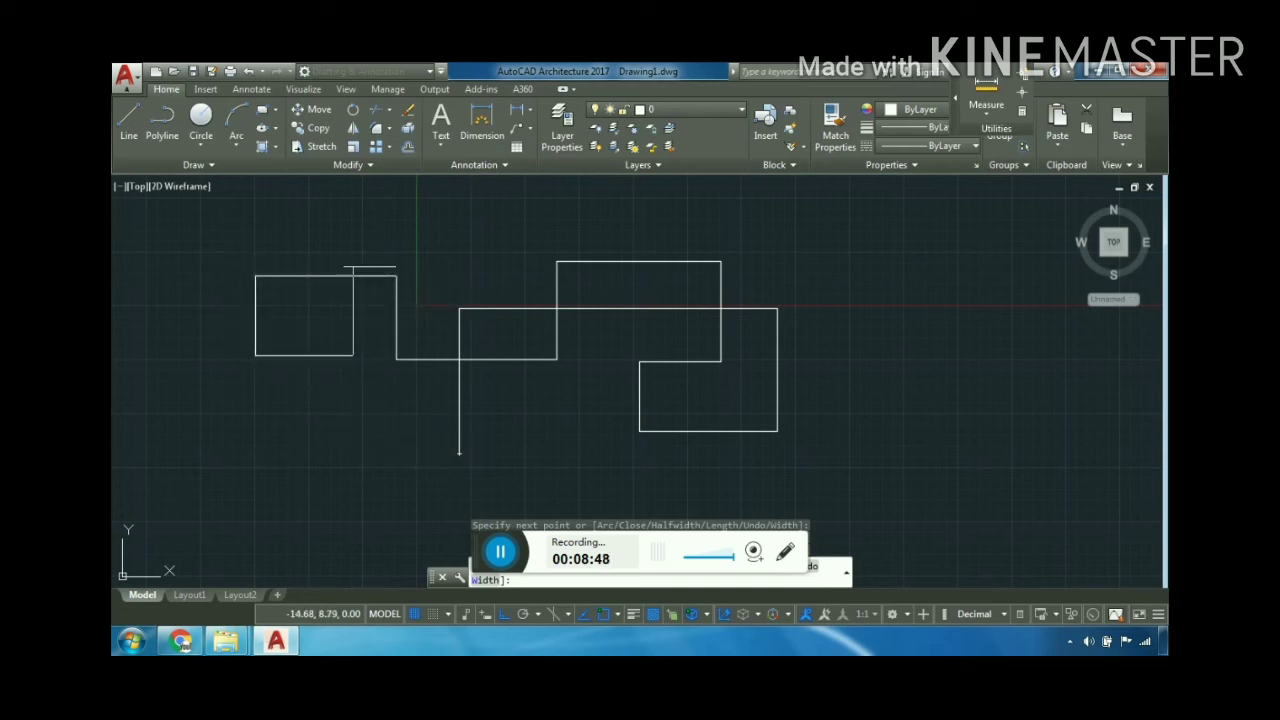
pyautogui.click(353, 213)
pyautogui.click(483, 263)
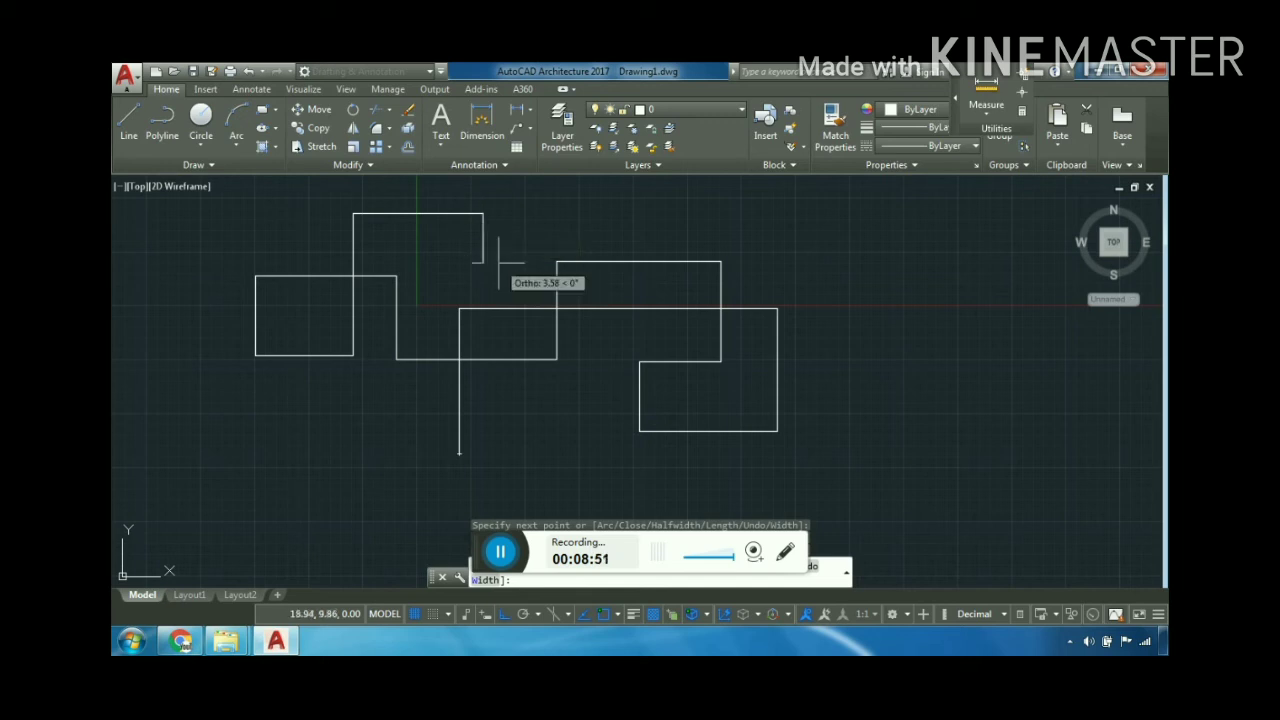
pyautogui.press('Return')
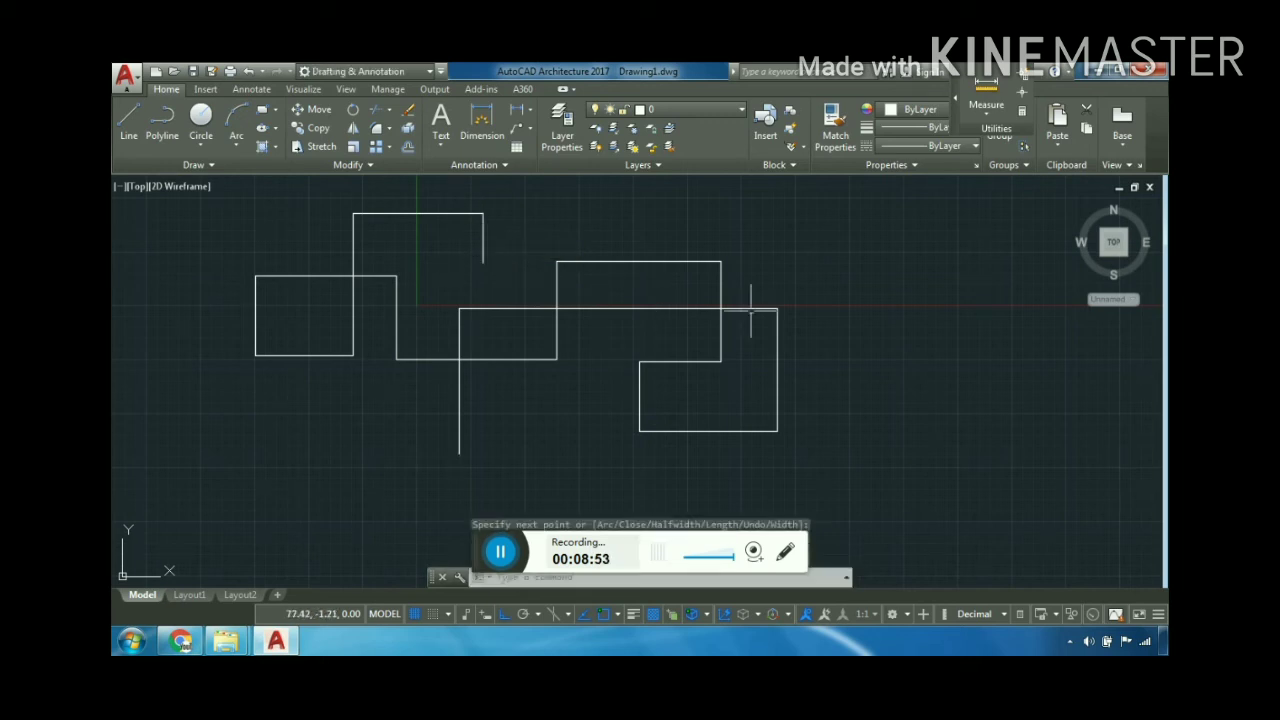
pyautogui.moveTo(797, 482); pyautogui.dragTo(710, 235)
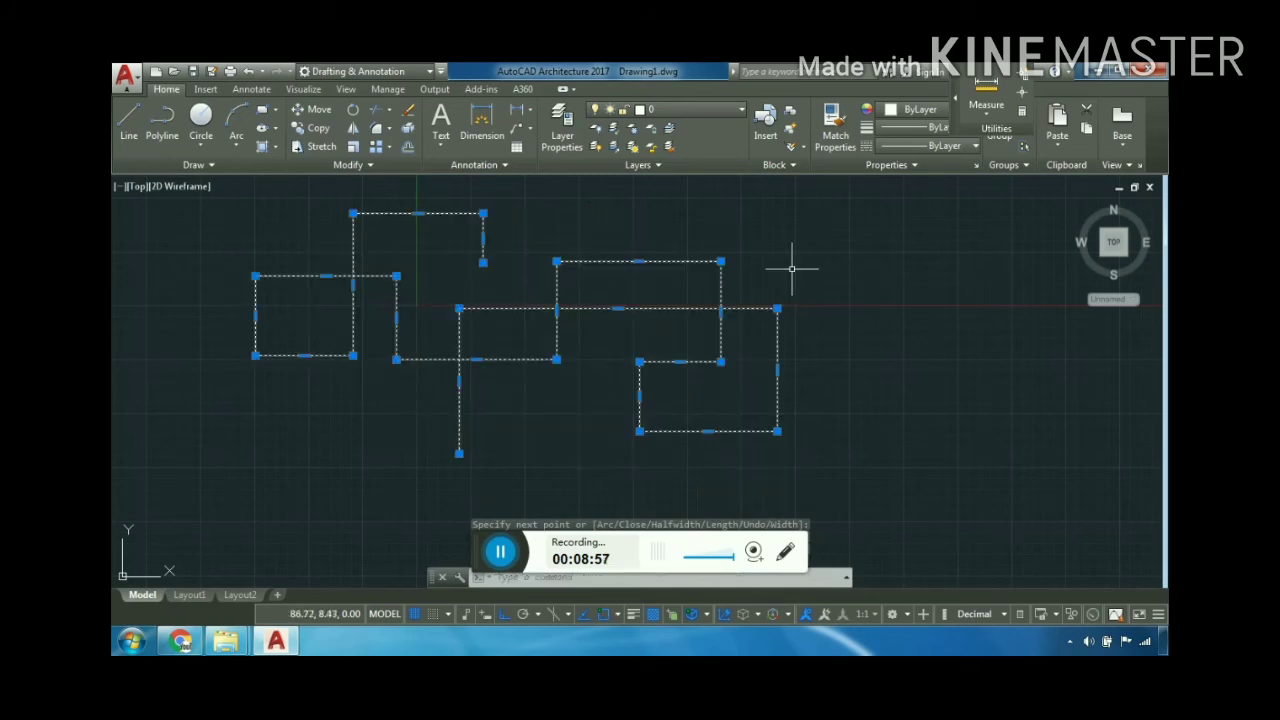
pyautogui.press('Delete')
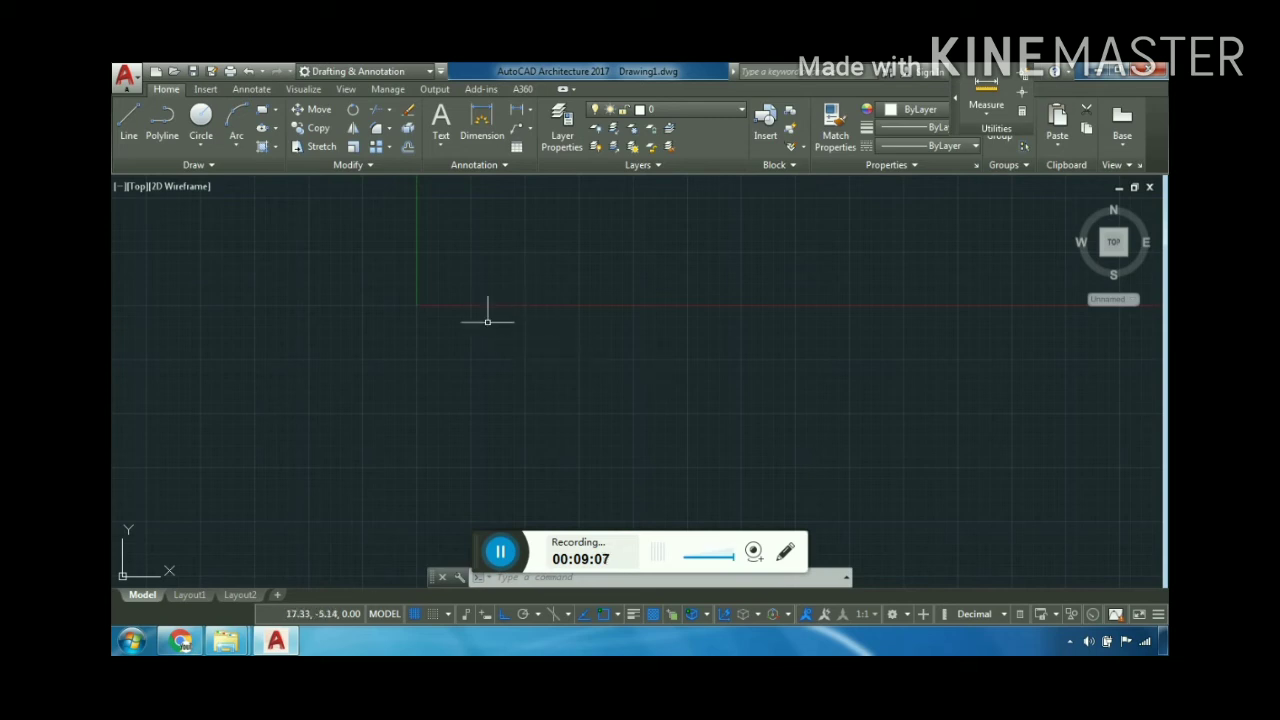
# Draw a first circle with Center, Radius by picking its centre and a radius point
pyautogui.click(203, 146)
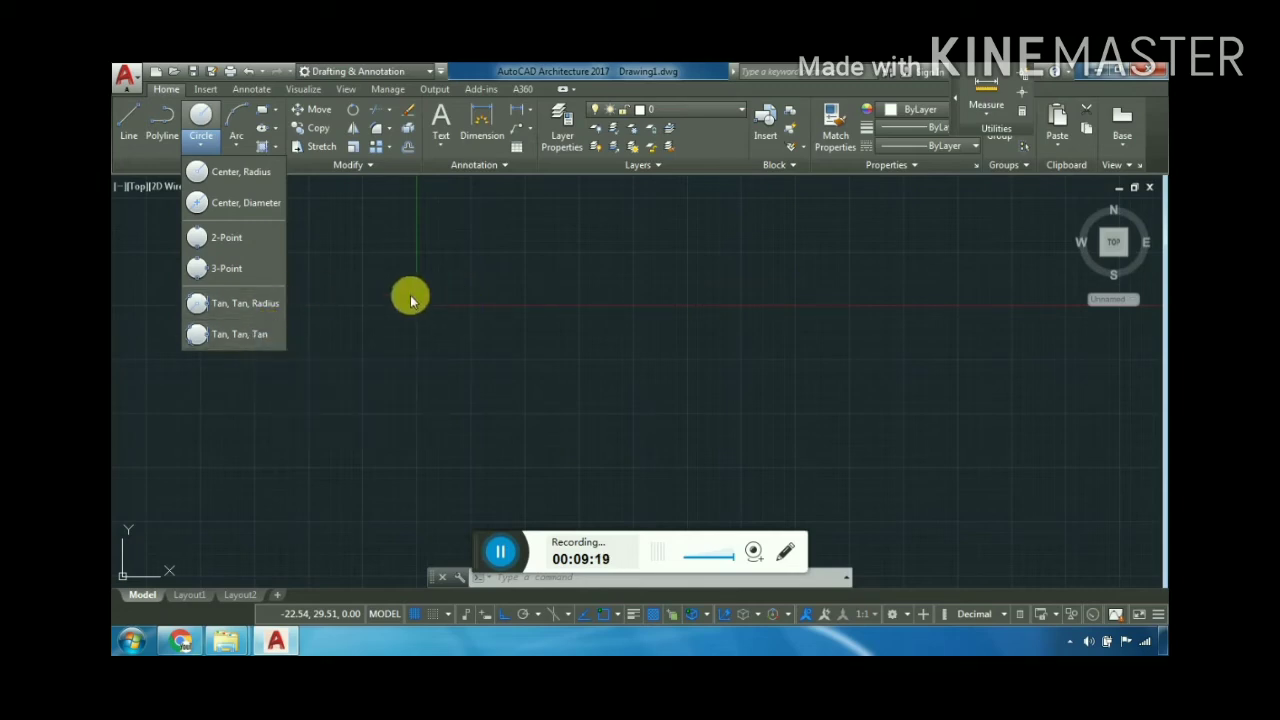
pyautogui.click(290, 205)
pyautogui.click(201, 146)
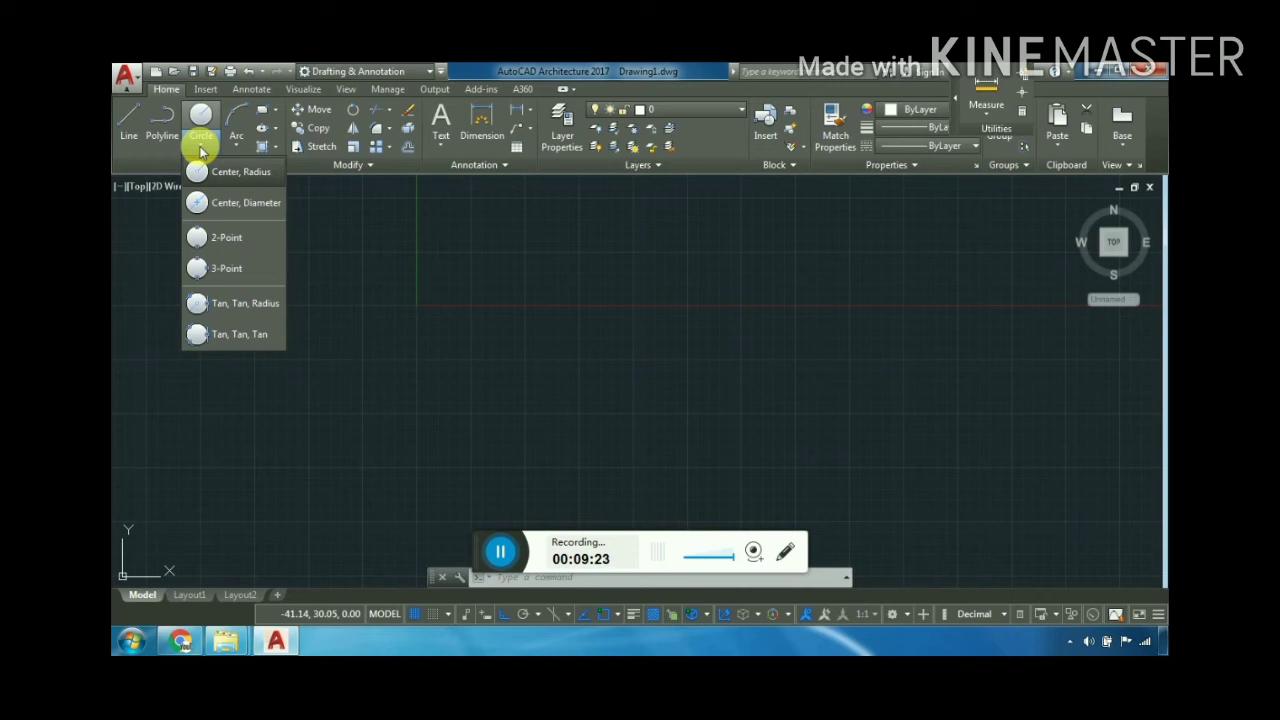
pyautogui.click(245, 303)
pyautogui.click(630, 378)
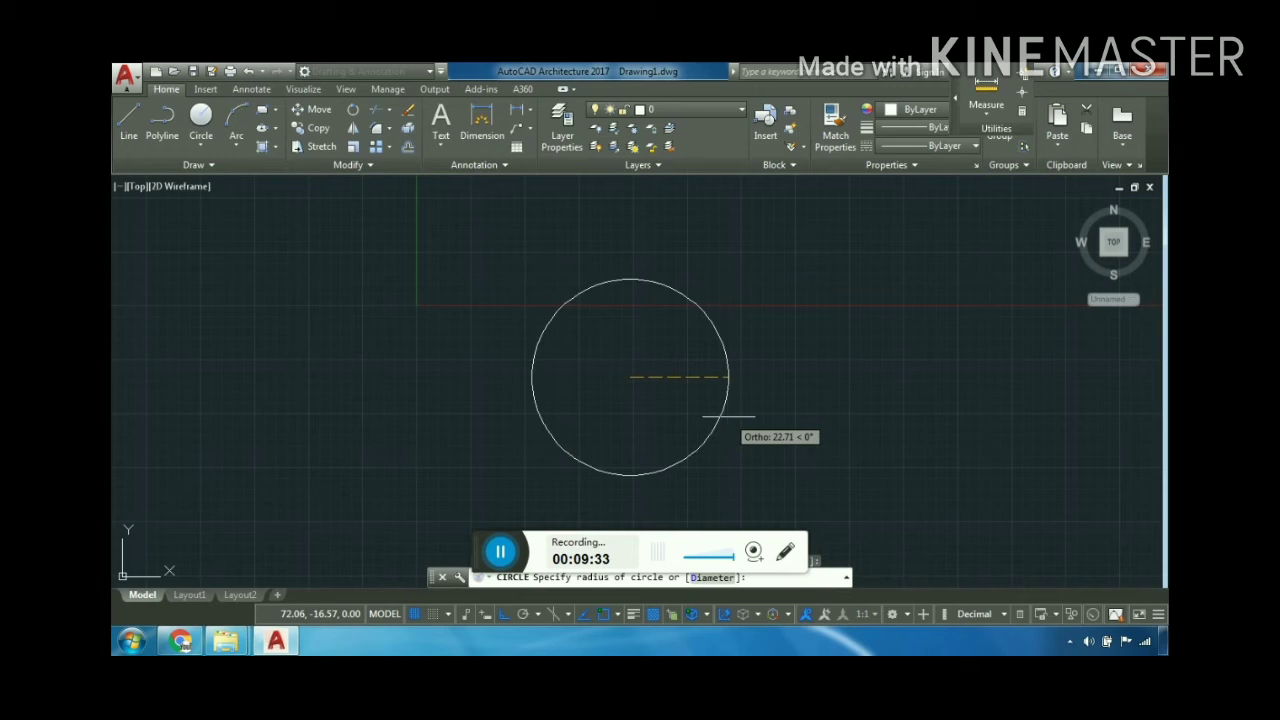
pyautogui.click(738, 416)
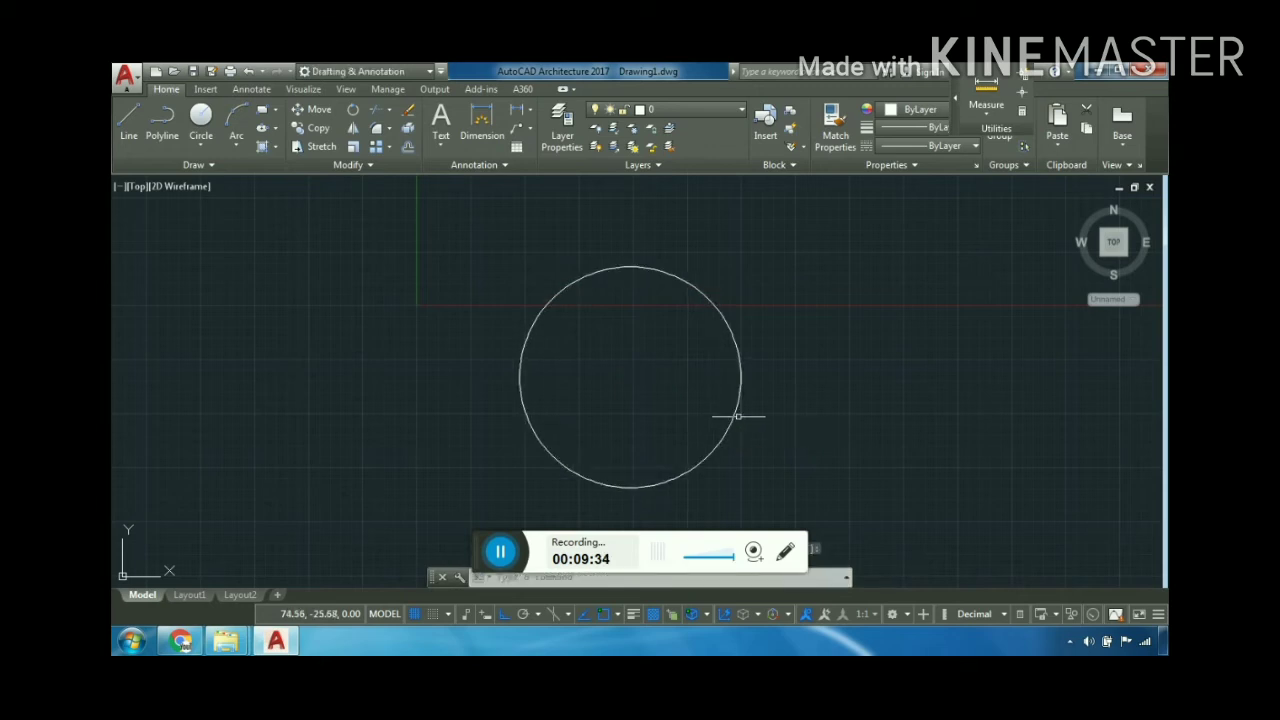
pyautogui.click(907, 370)
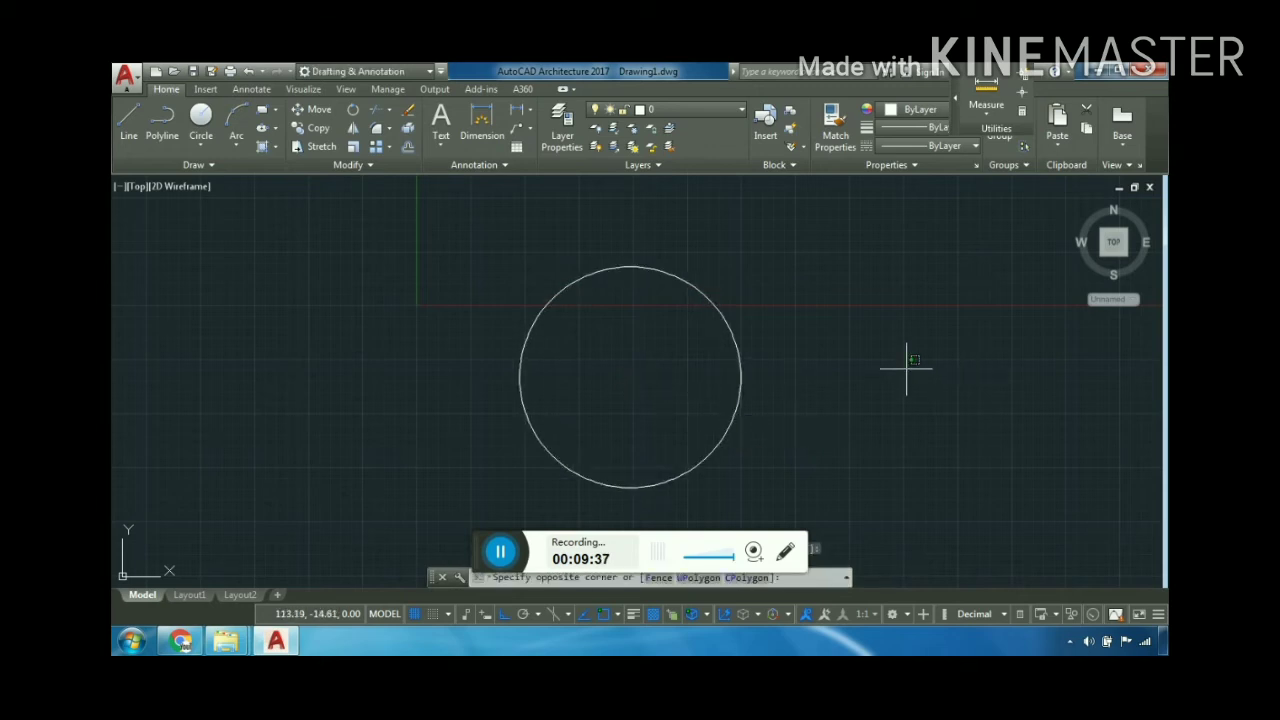
pyautogui.click(936, 398)
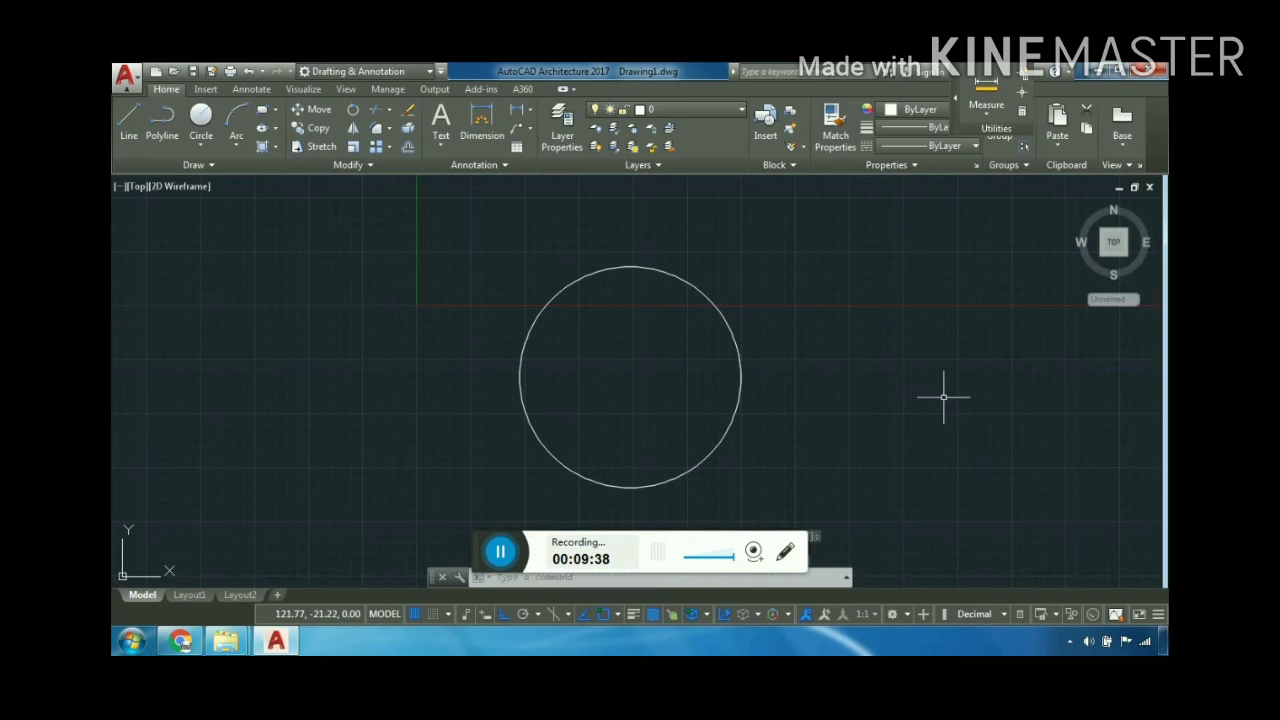
# Draw a second Center, Radius circle to its right, then select both circles and delete them
pyautogui.click(203, 146)
pyautogui.click(232, 171)
pyautogui.click(872, 345)
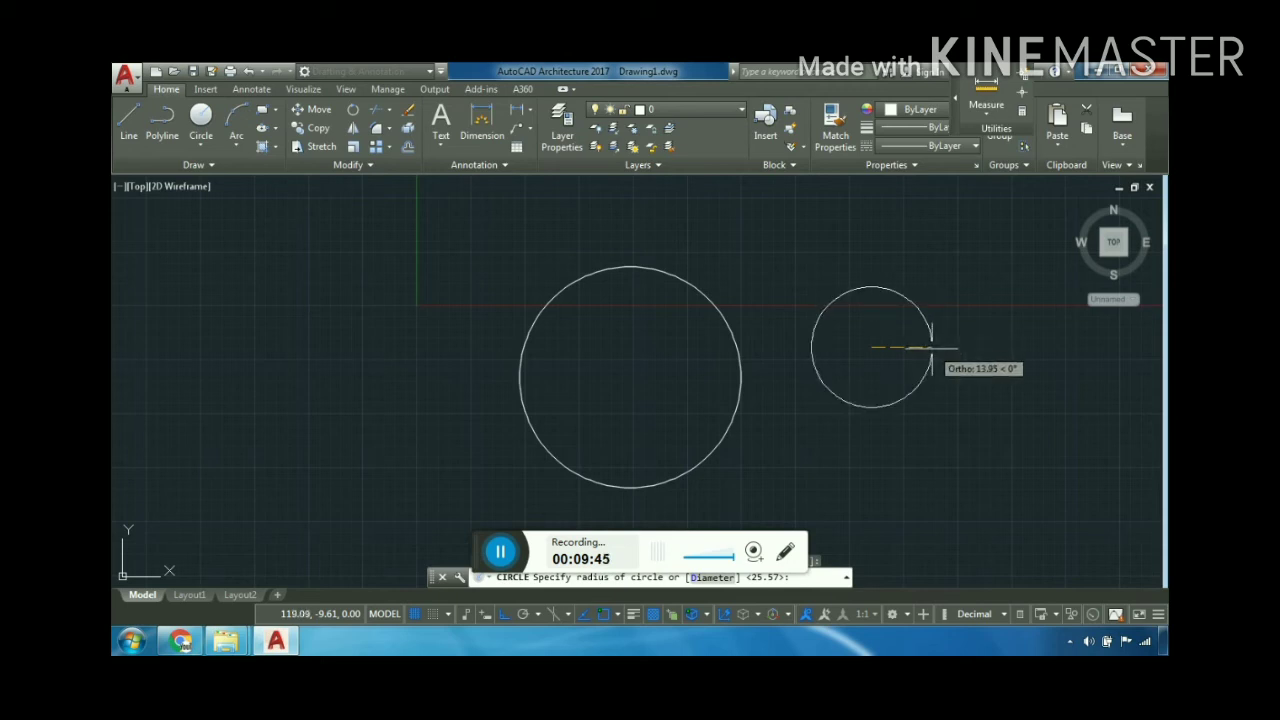
pyautogui.click(960, 358)
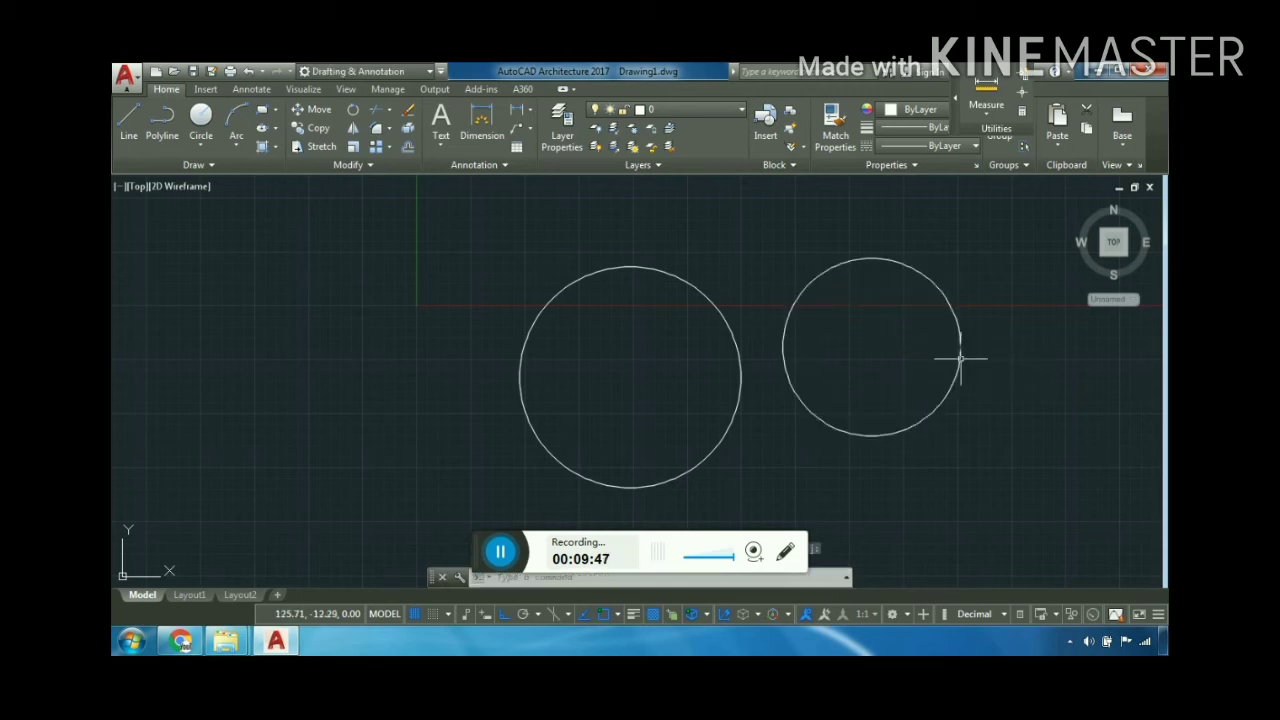
pyautogui.moveTo(963, 449); pyautogui.dragTo(586, 391)
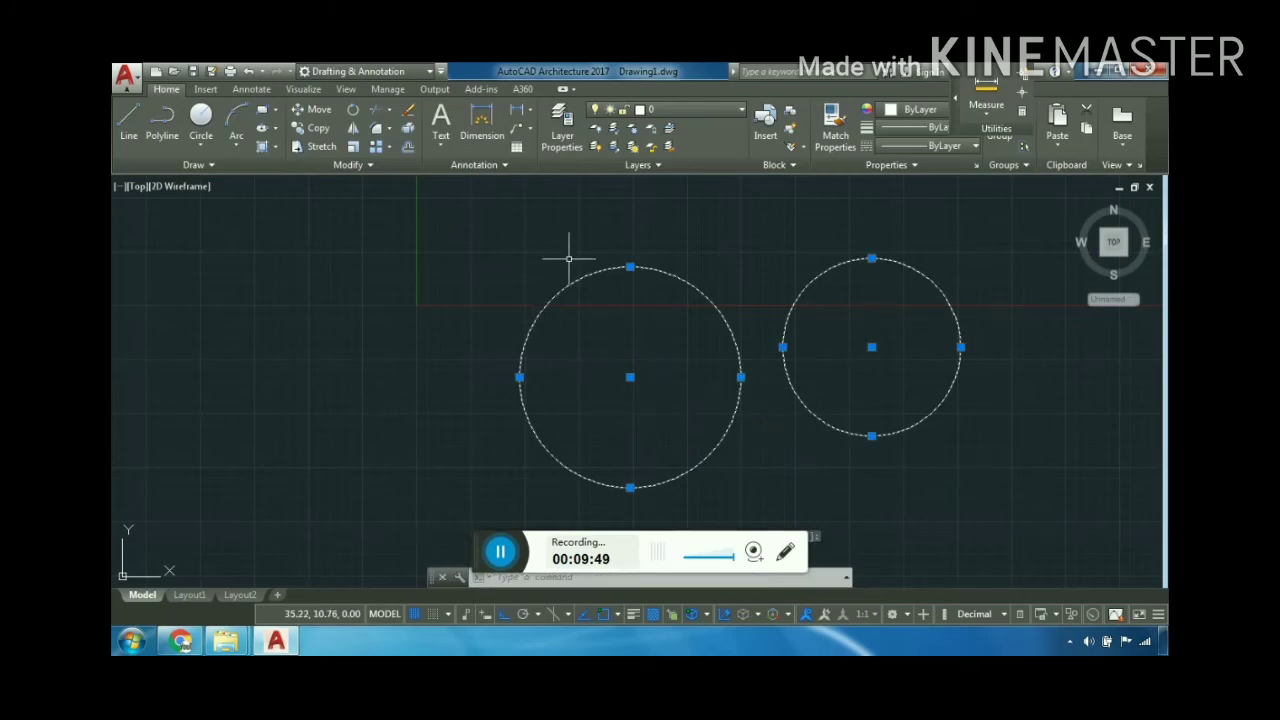
pyautogui.press('Delete')
# Draw a Center, Diameter circle from a picked centre, then window-select it and delete it
pyautogui.click(201, 145)
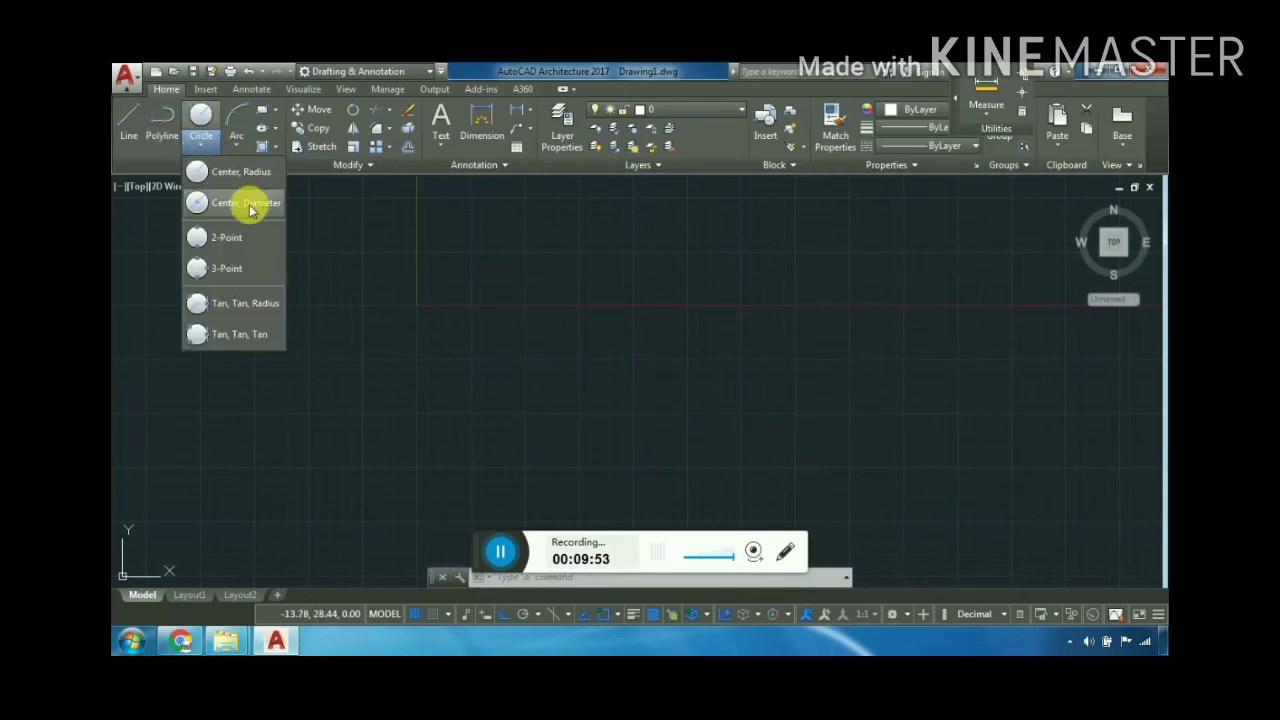
pyautogui.click(245, 303)
pyautogui.click(653, 380)
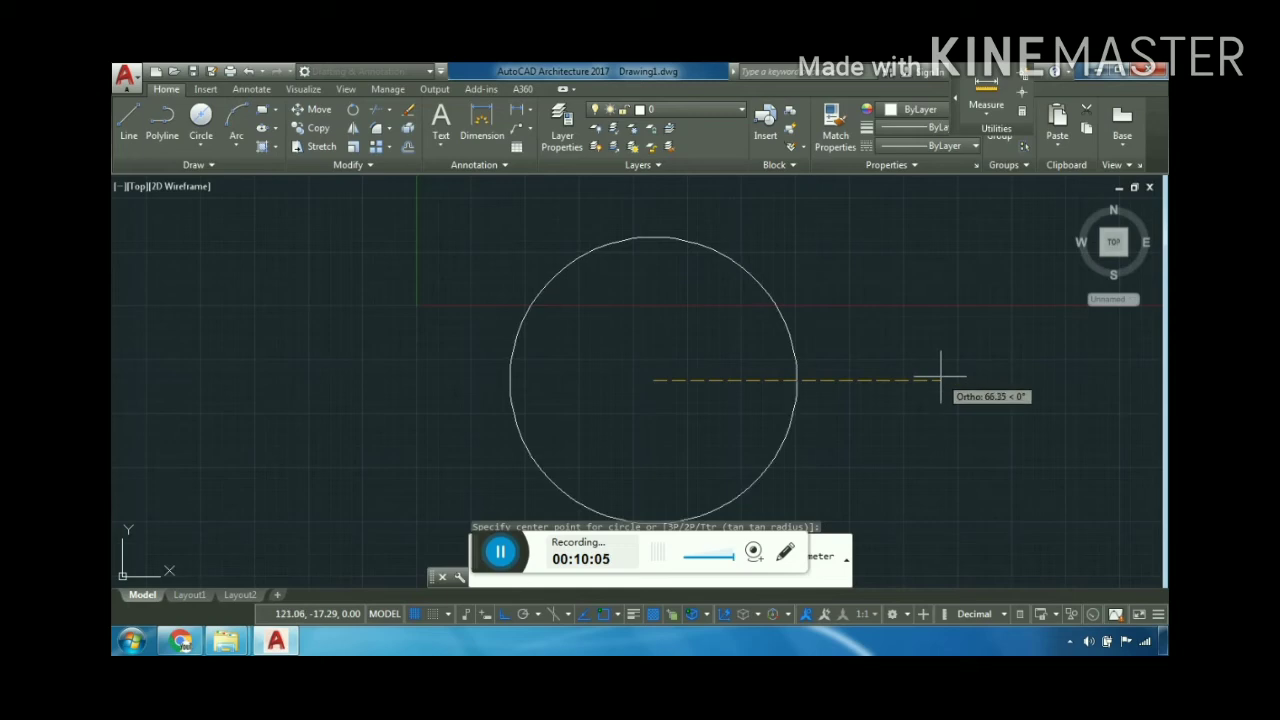
pyautogui.press('Escape')
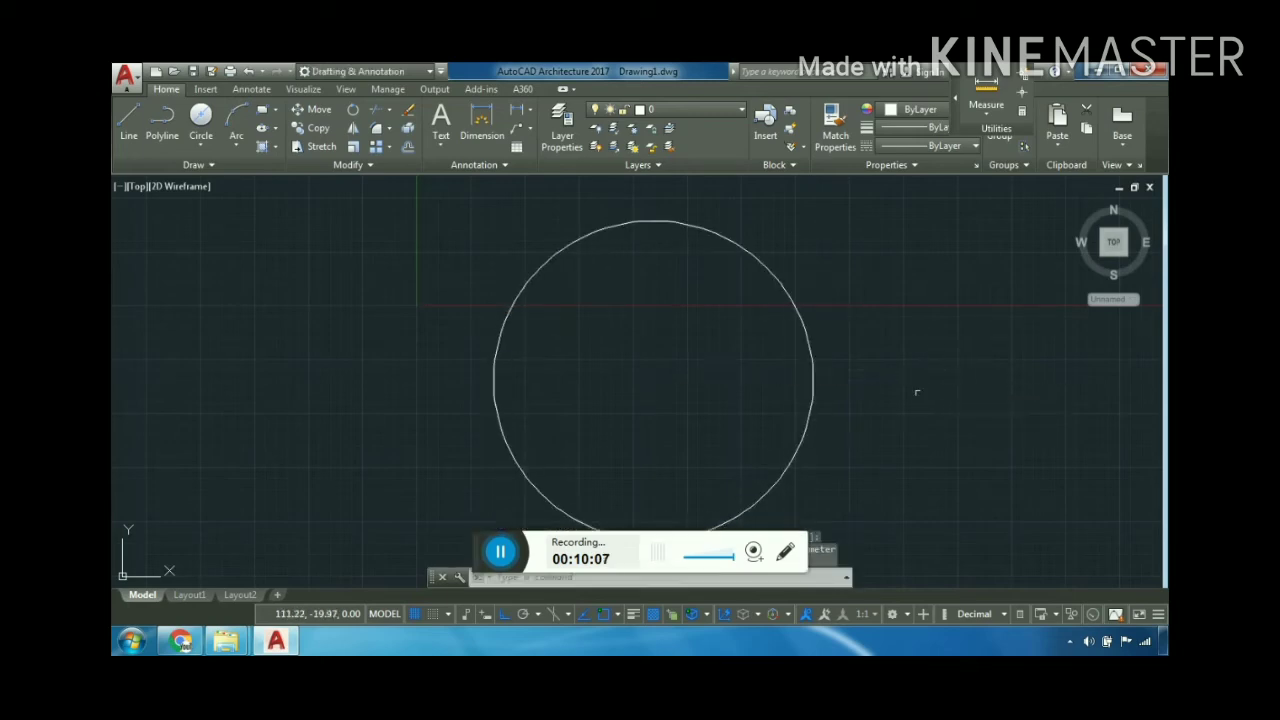
pyautogui.moveTo(948, 398); pyautogui.dragTo(661, 334)
pyautogui.press('Delete')
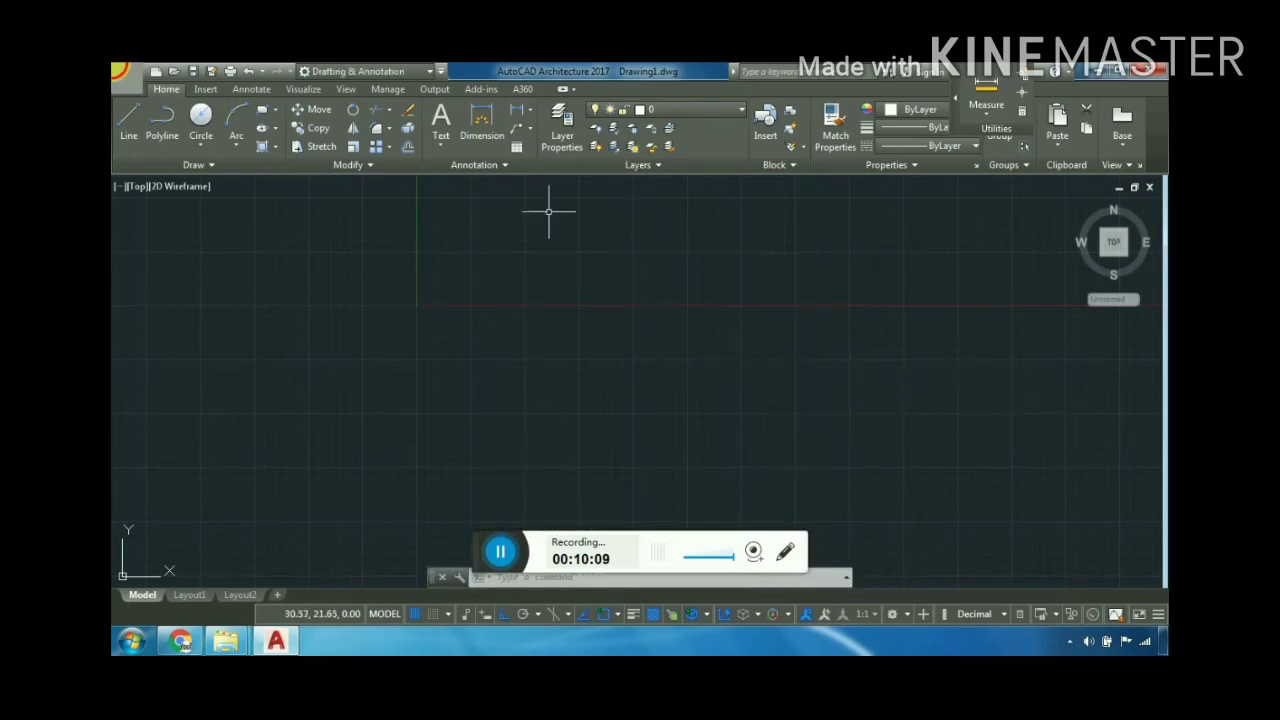
# Draw a 2-Point circle between two picked diameter end points, then window-select and delete it
pyautogui.click(197, 150)
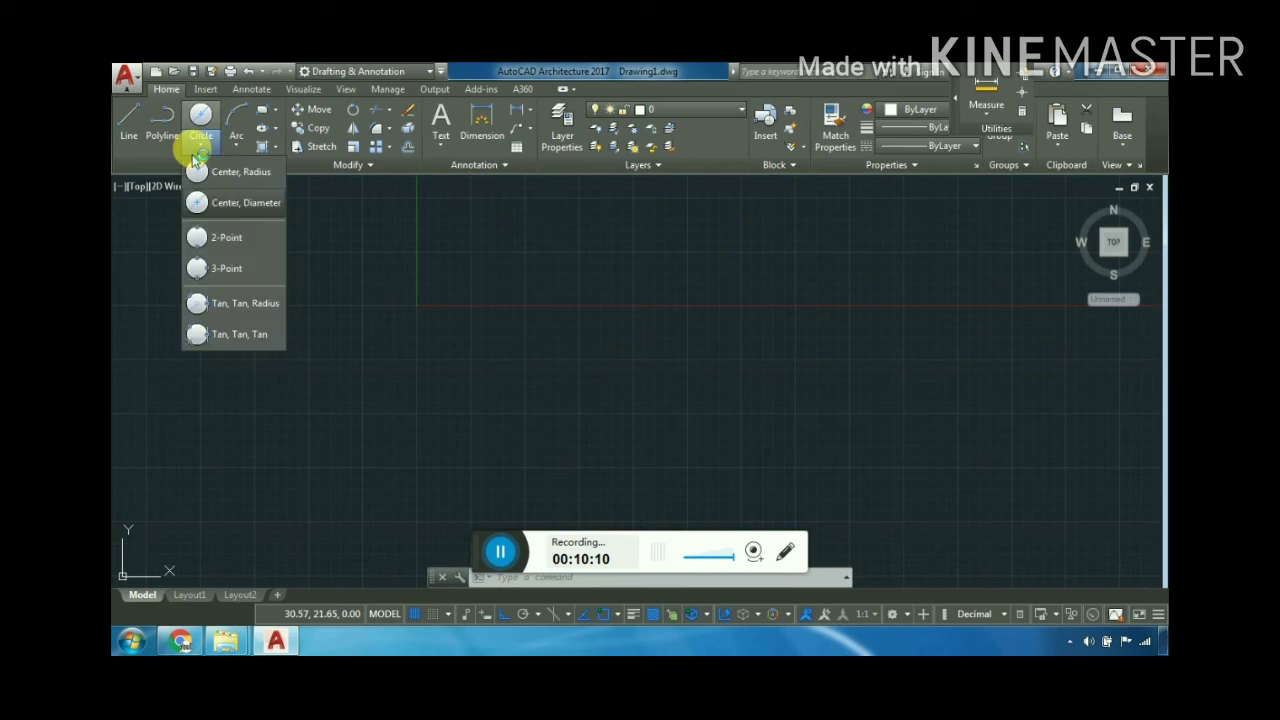
pyautogui.click(256, 246)
pyautogui.click(580, 363)
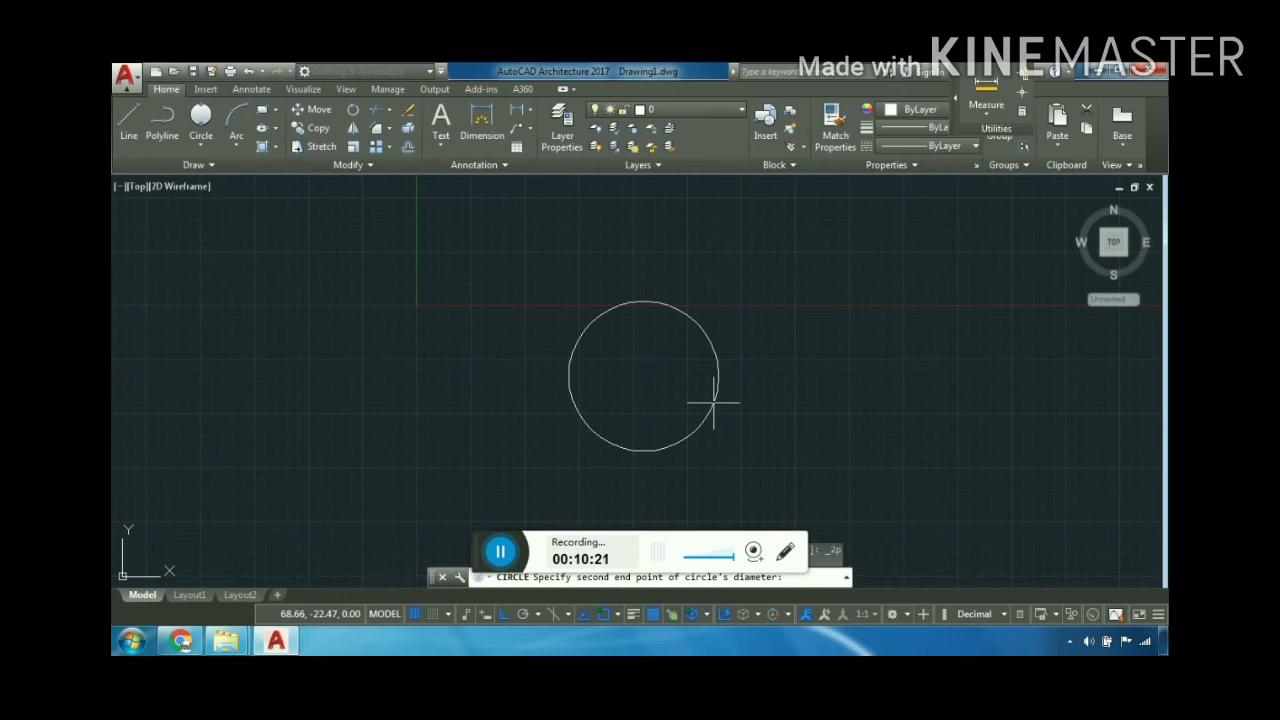
pyautogui.click(713, 403)
pyautogui.click(782, 421)
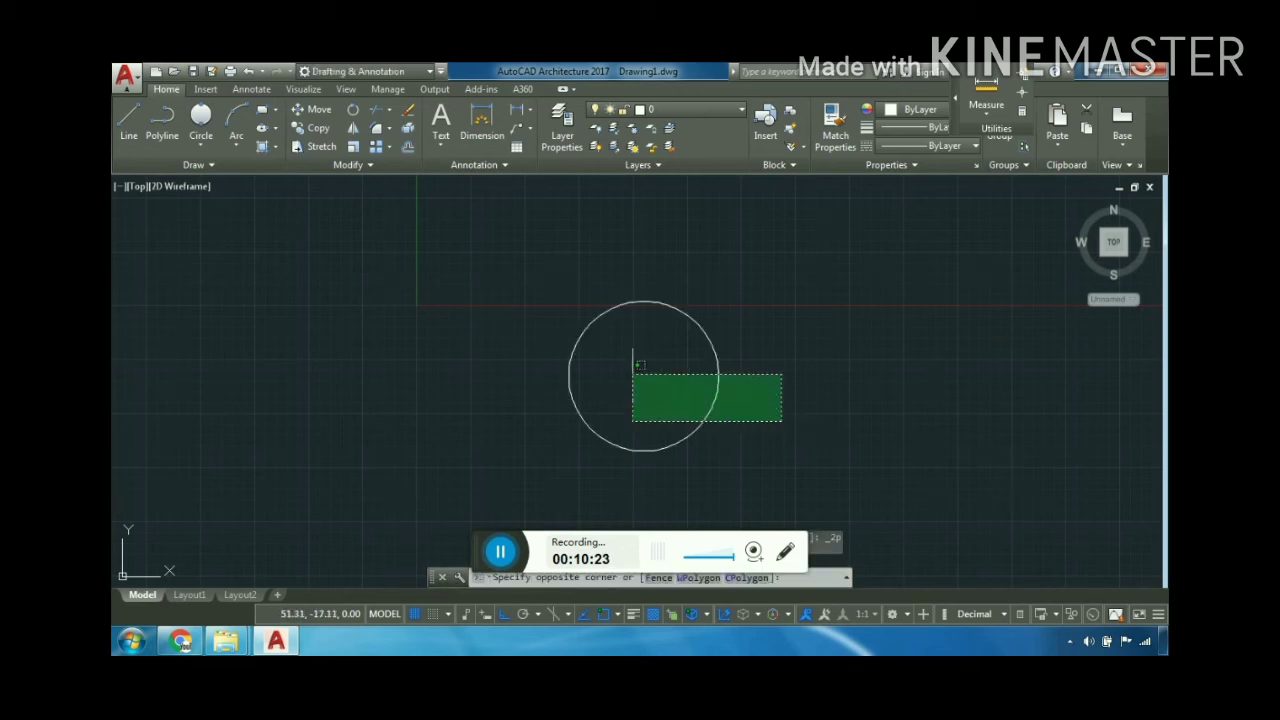
pyautogui.click(632, 374)
pyautogui.press('Delete')
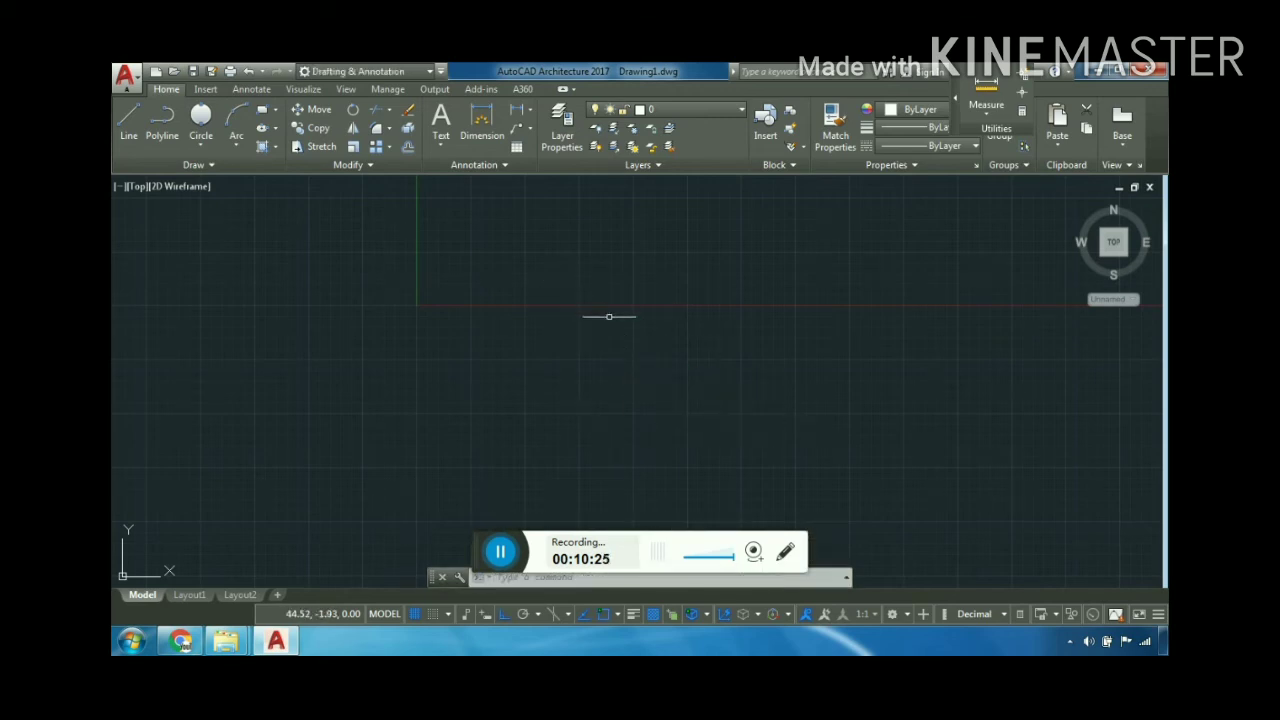
pyautogui.click(220, 163)
# Draw a 3-Point circle through three picked points and window-select it
pyautogui.click(198, 147)
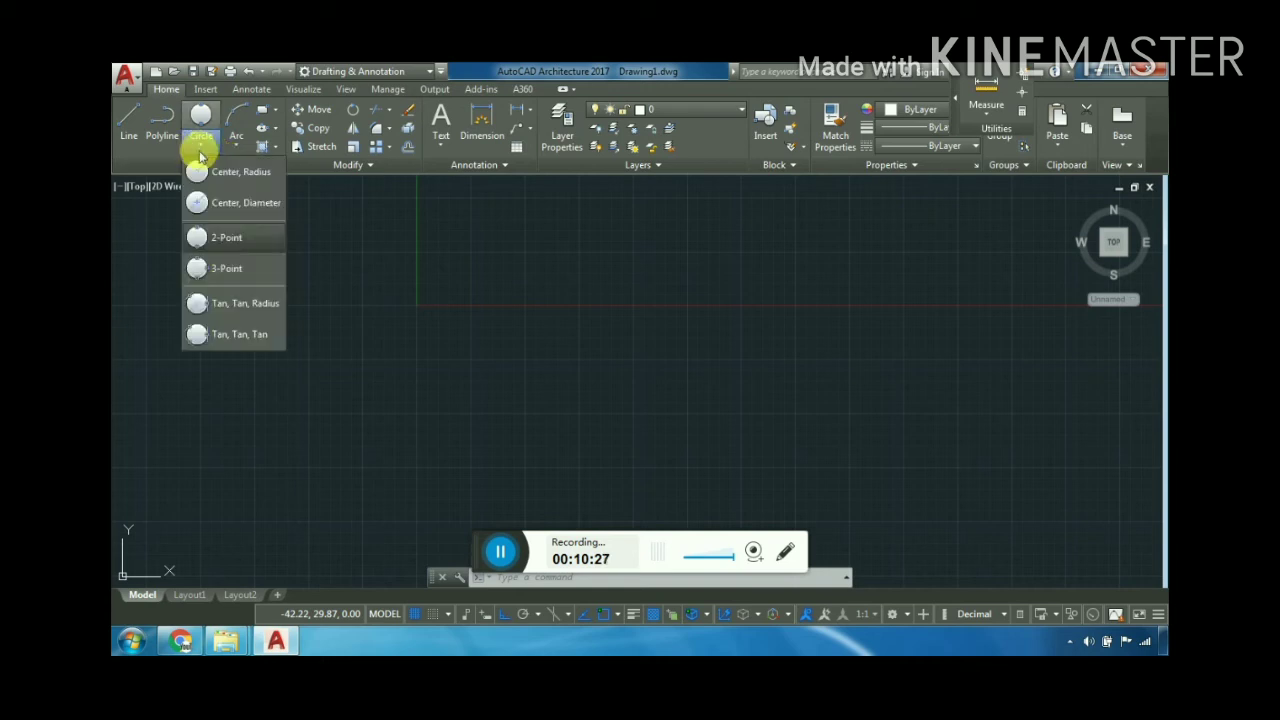
pyautogui.click(240, 267)
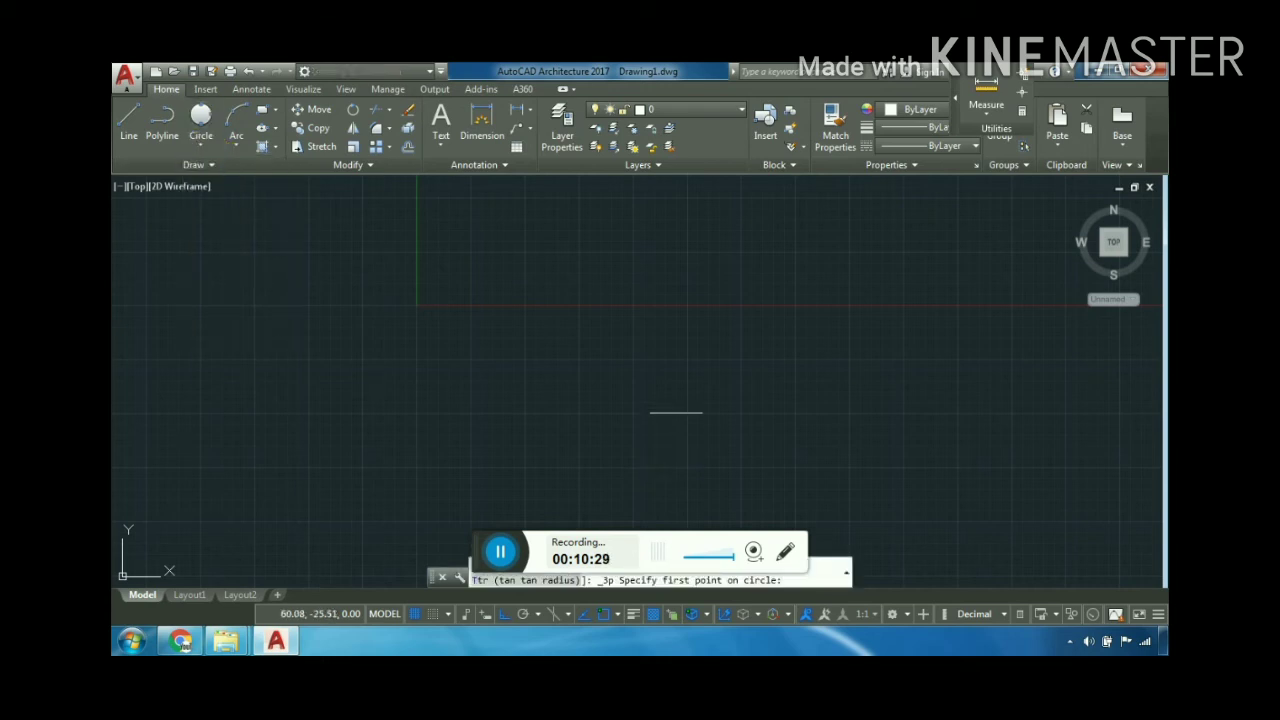
pyautogui.click(670, 340)
pyautogui.click(651, 296)
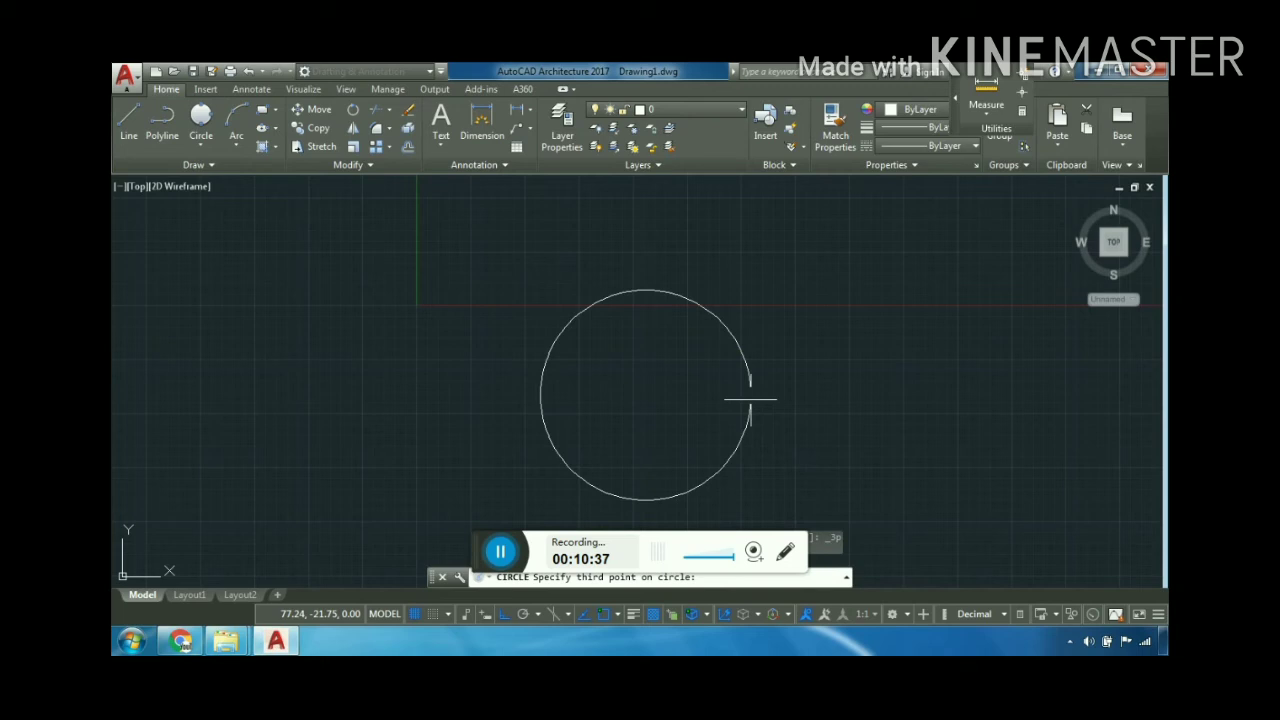
pyautogui.click(750, 399)
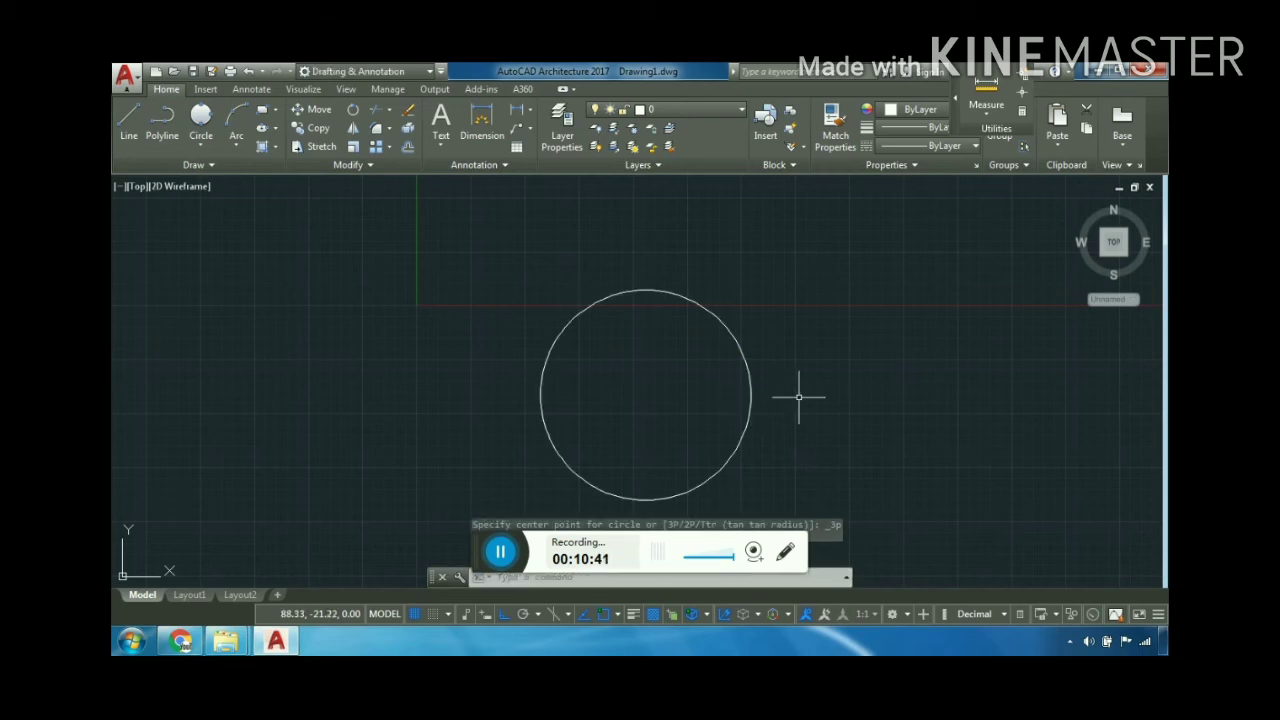
pyautogui.click(196, 150)
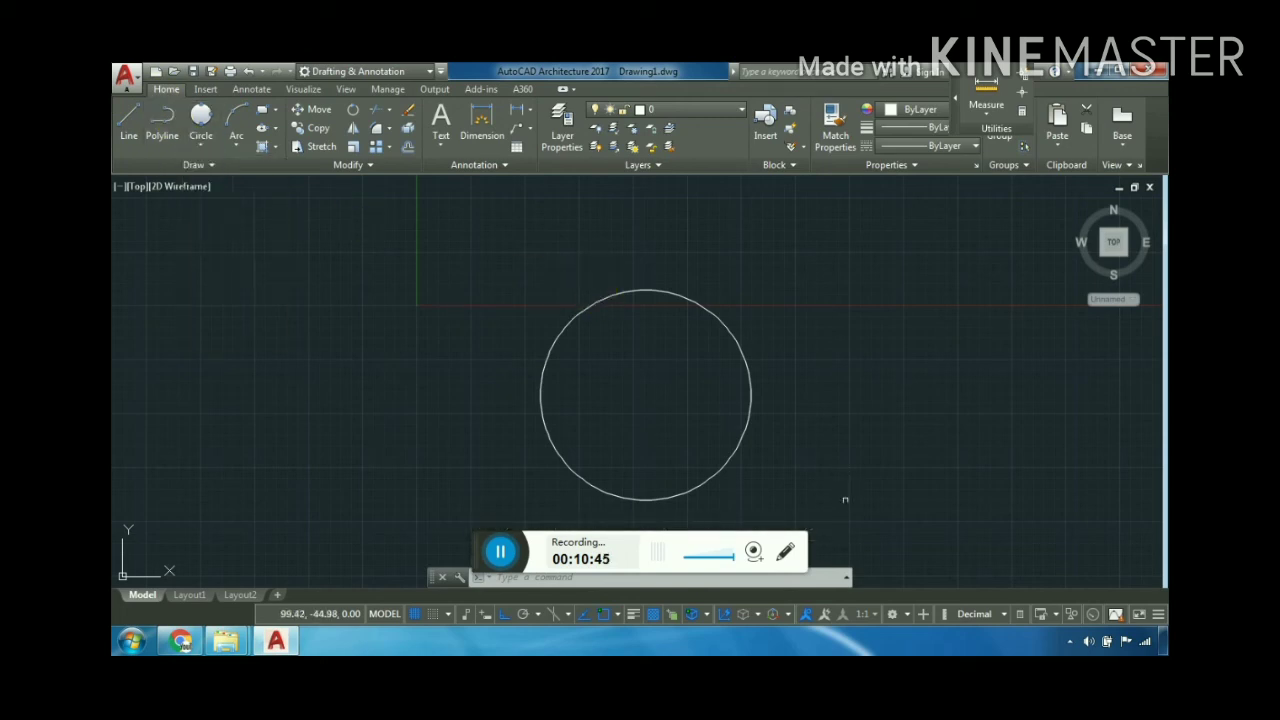
pyautogui.moveTo(829, 455); pyautogui.dragTo(506, 291)
# Delete the three-point circle, zoom and pan the view, and restart a Tan, Tan, Radius circle
pyautogui.press('Delete')
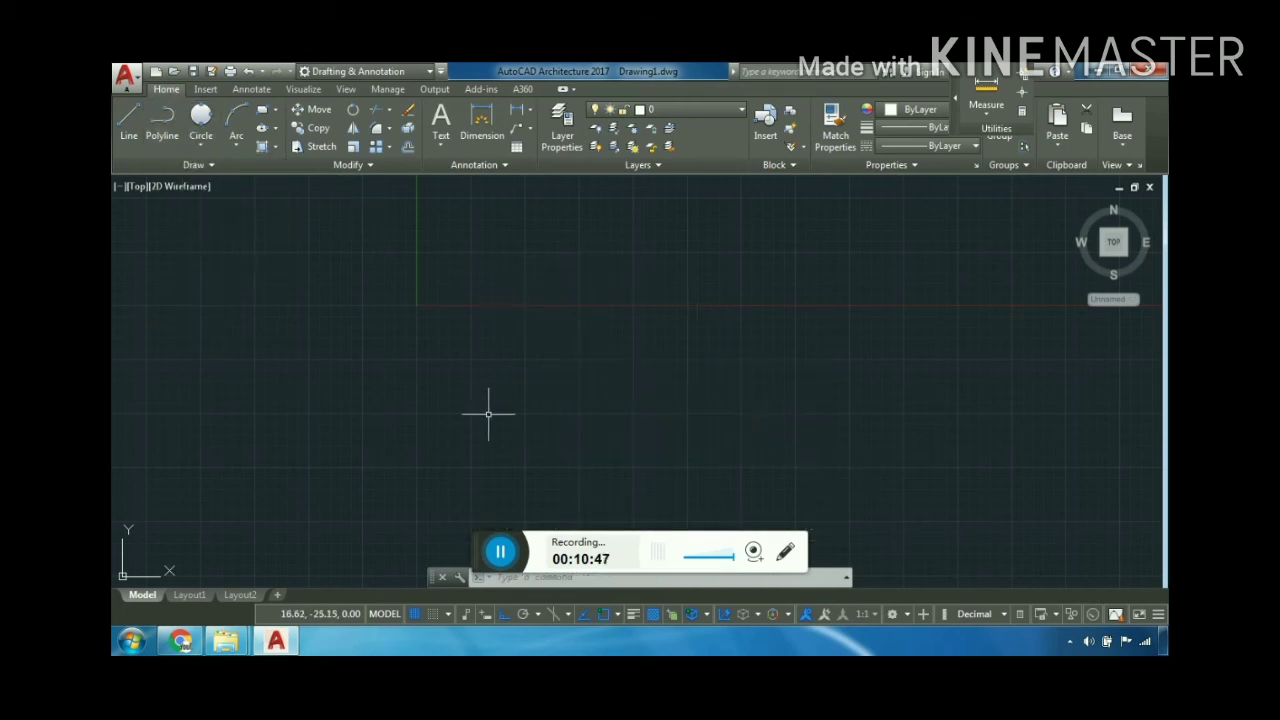
pyautogui.click(195, 140)
pyautogui.click(229, 303)
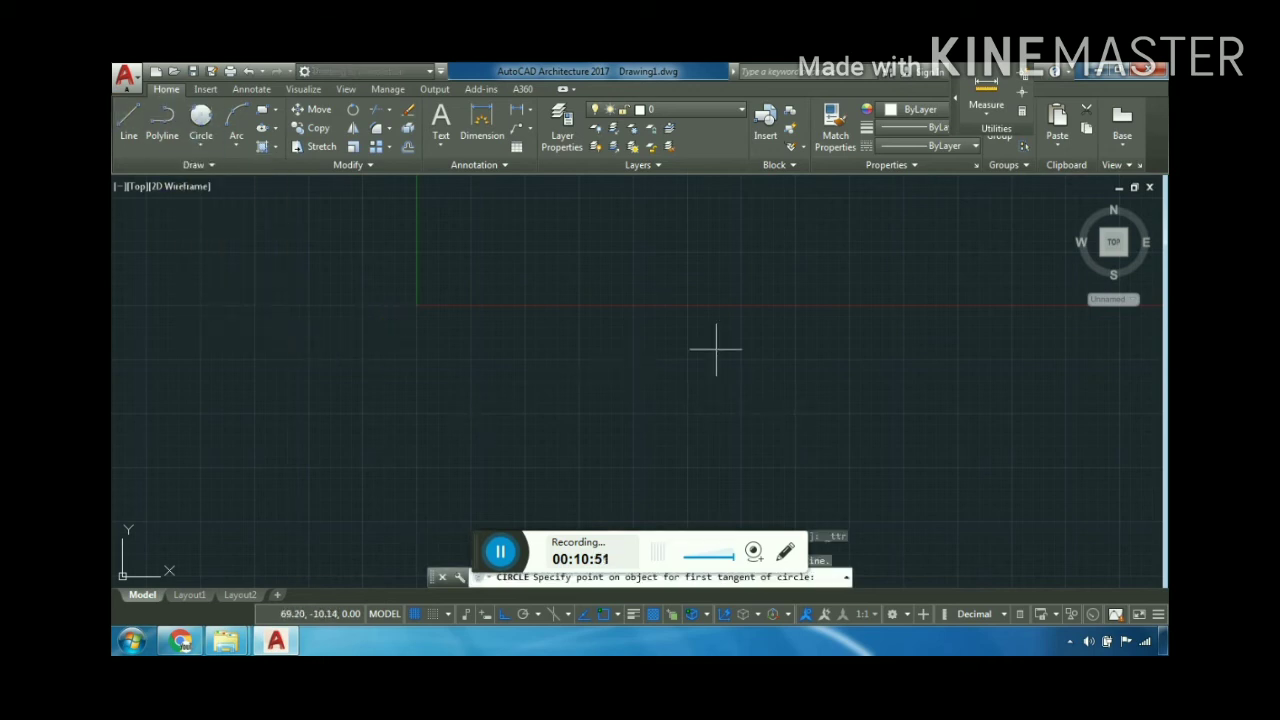
pyautogui.scroll(-4, 834, 440)
pyautogui.moveTo(834, 445); pyautogui.dragTo(460, 305, button='middle')
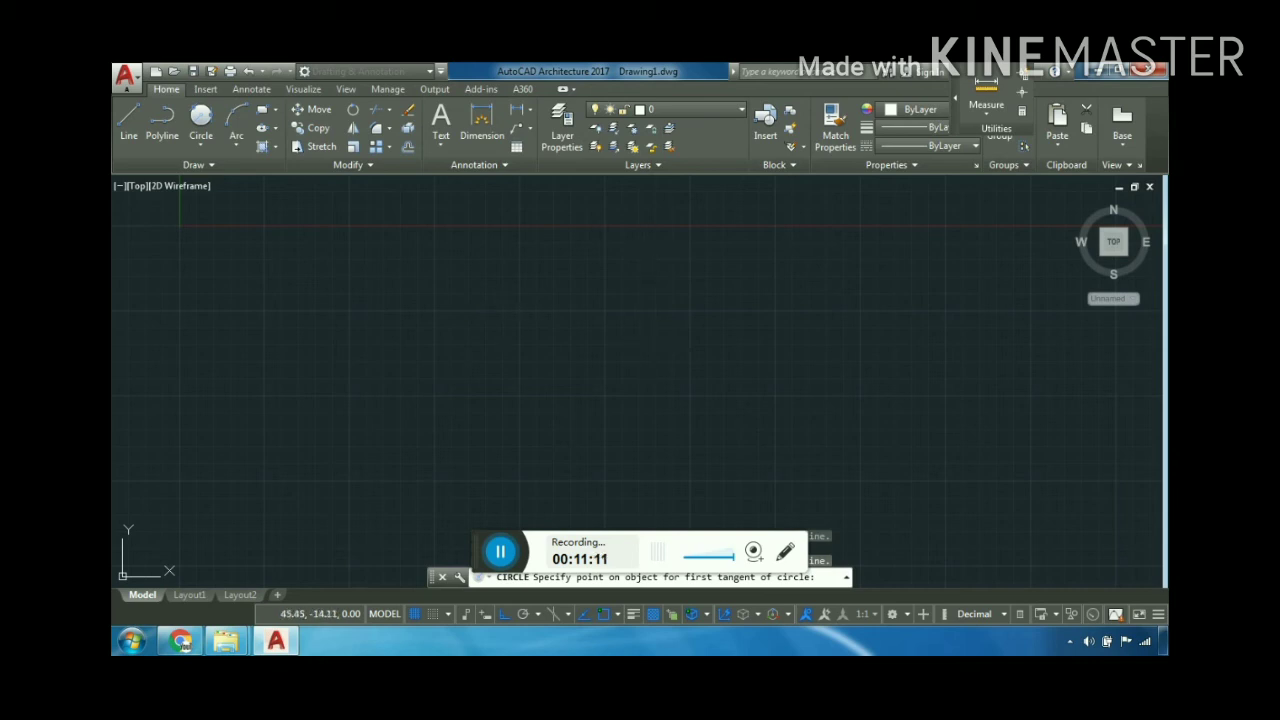
pyautogui.click(200, 146)
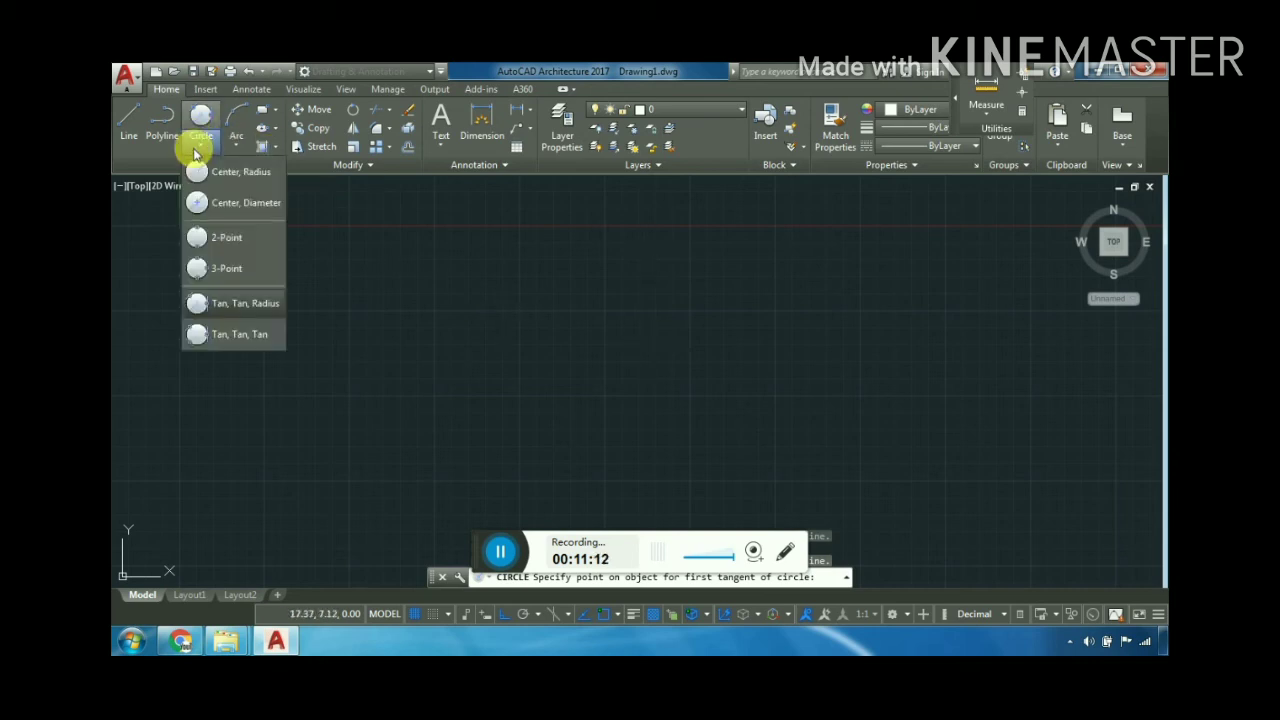
pyautogui.click(250, 305)
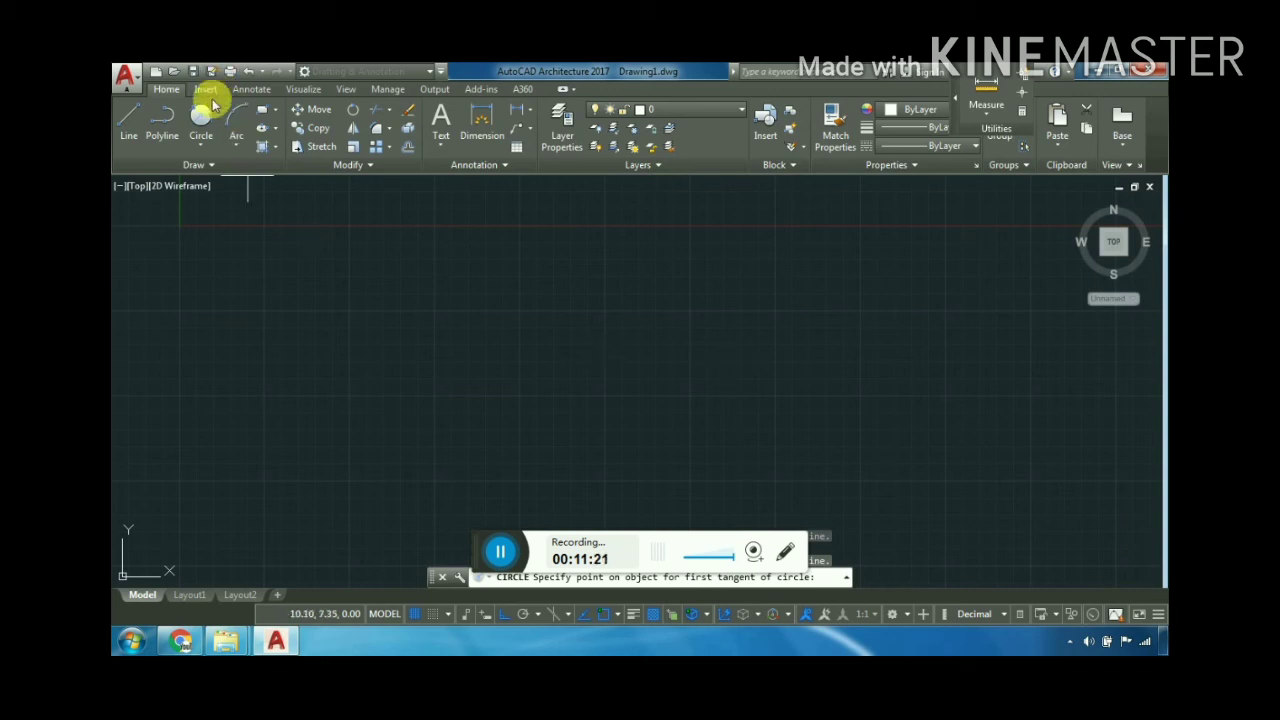
# Try a Tan, Tan, Tan circle, cancel it after two picks, and switch to Tan, Tan, Radius
pyautogui.click(203, 145)
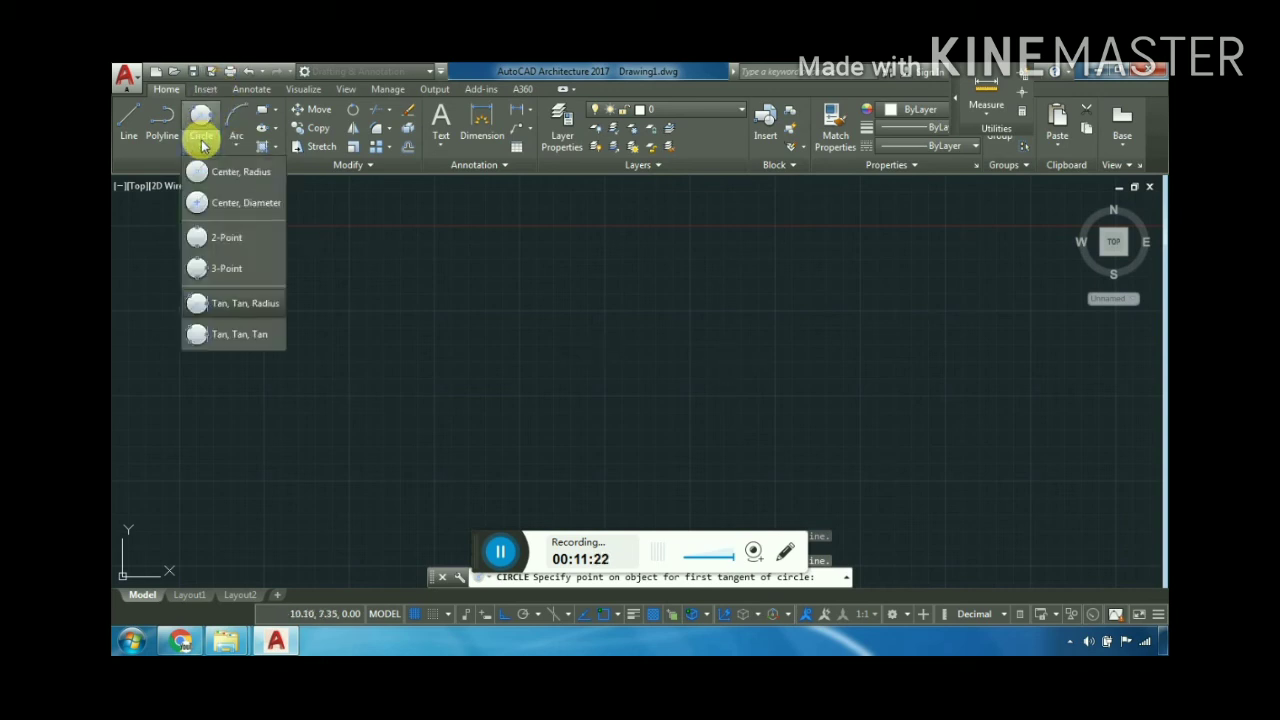
pyautogui.click(266, 334)
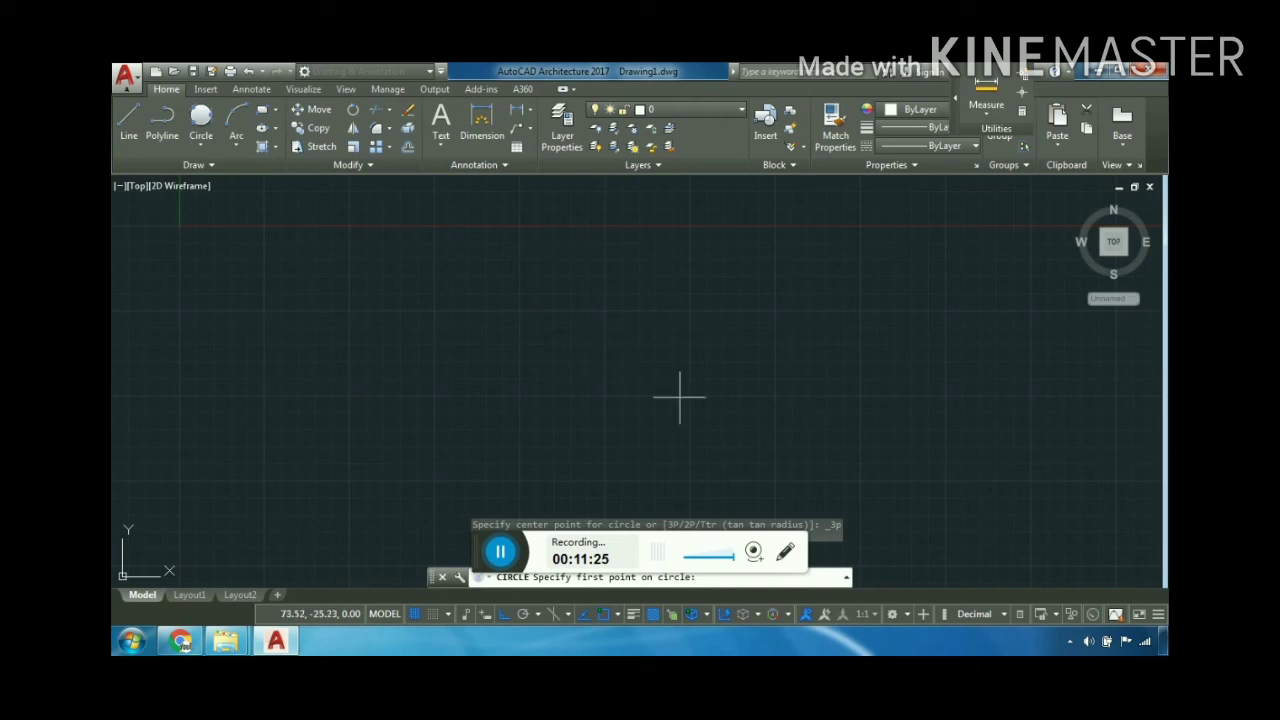
pyautogui.click(618, 331)
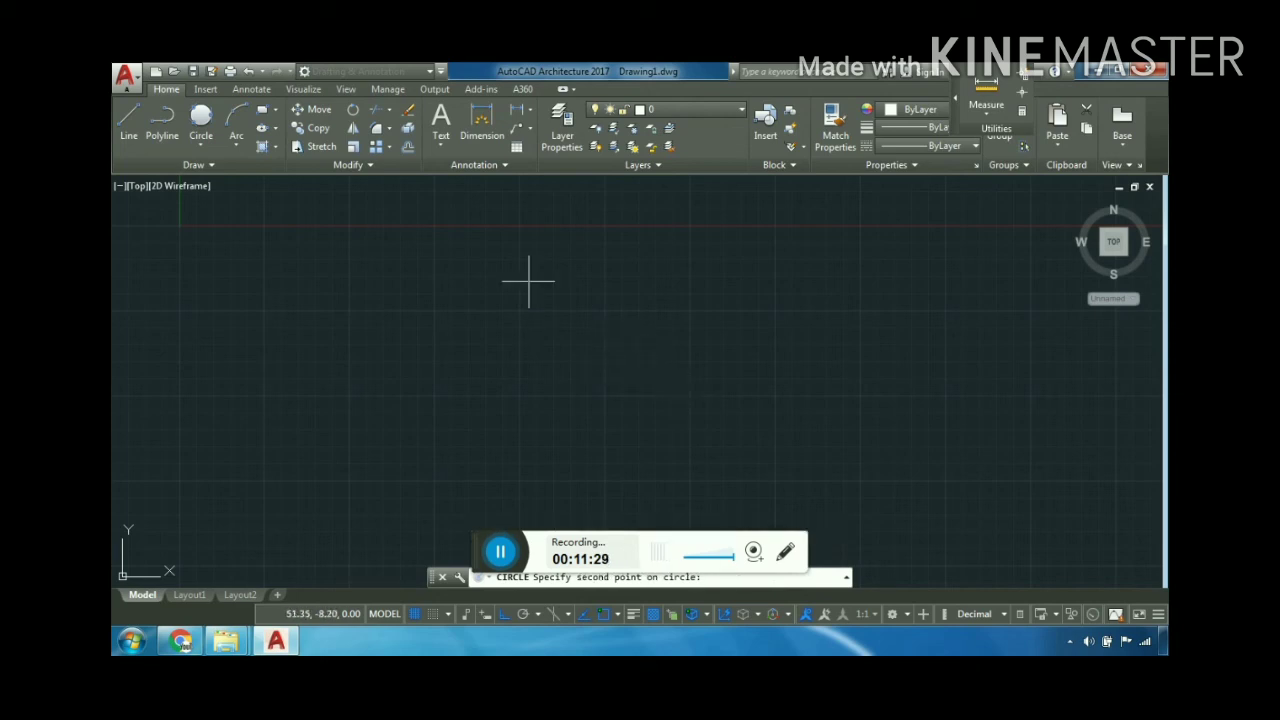
pyautogui.click(530, 282)
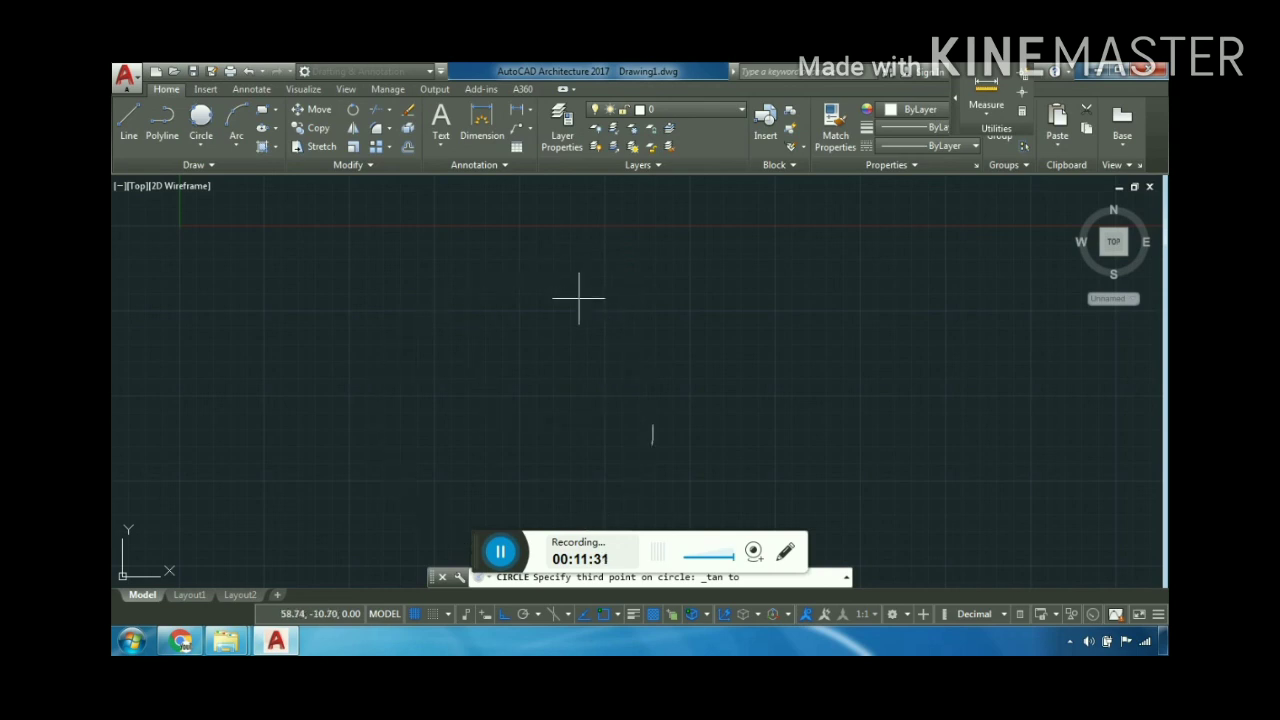
pyautogui.press('Escape')
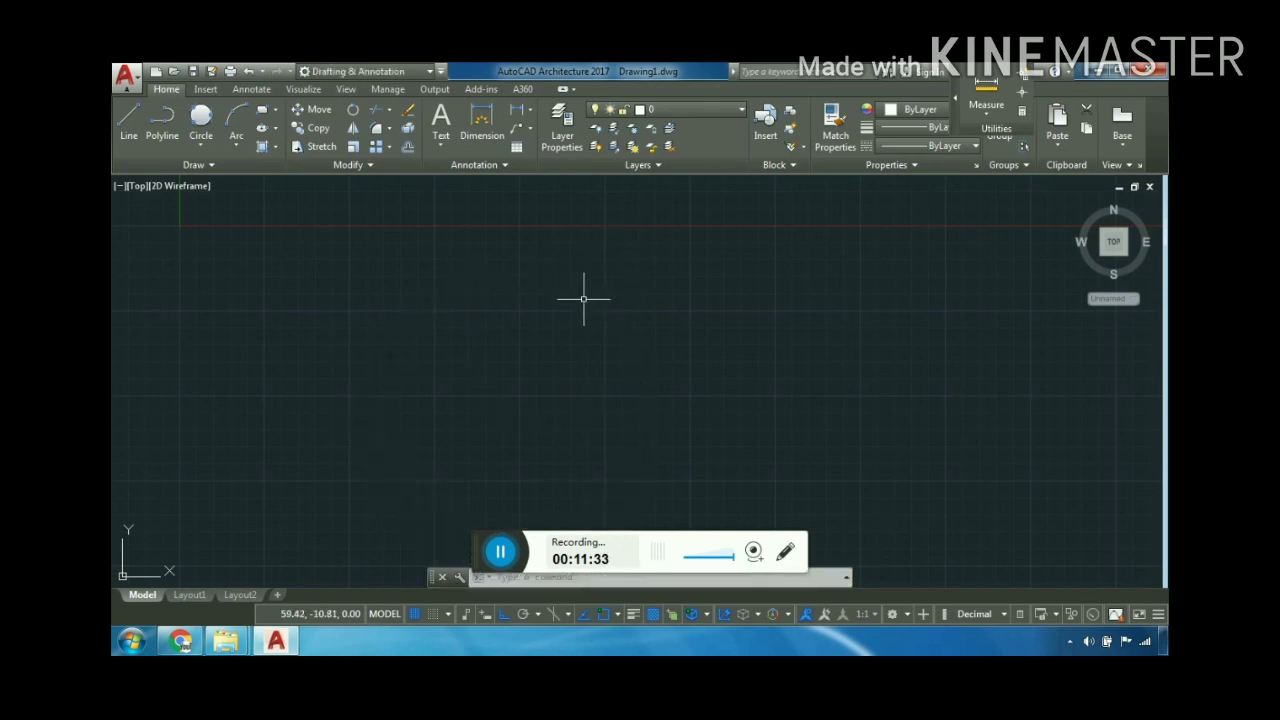
pyautogui.click(199, 143)
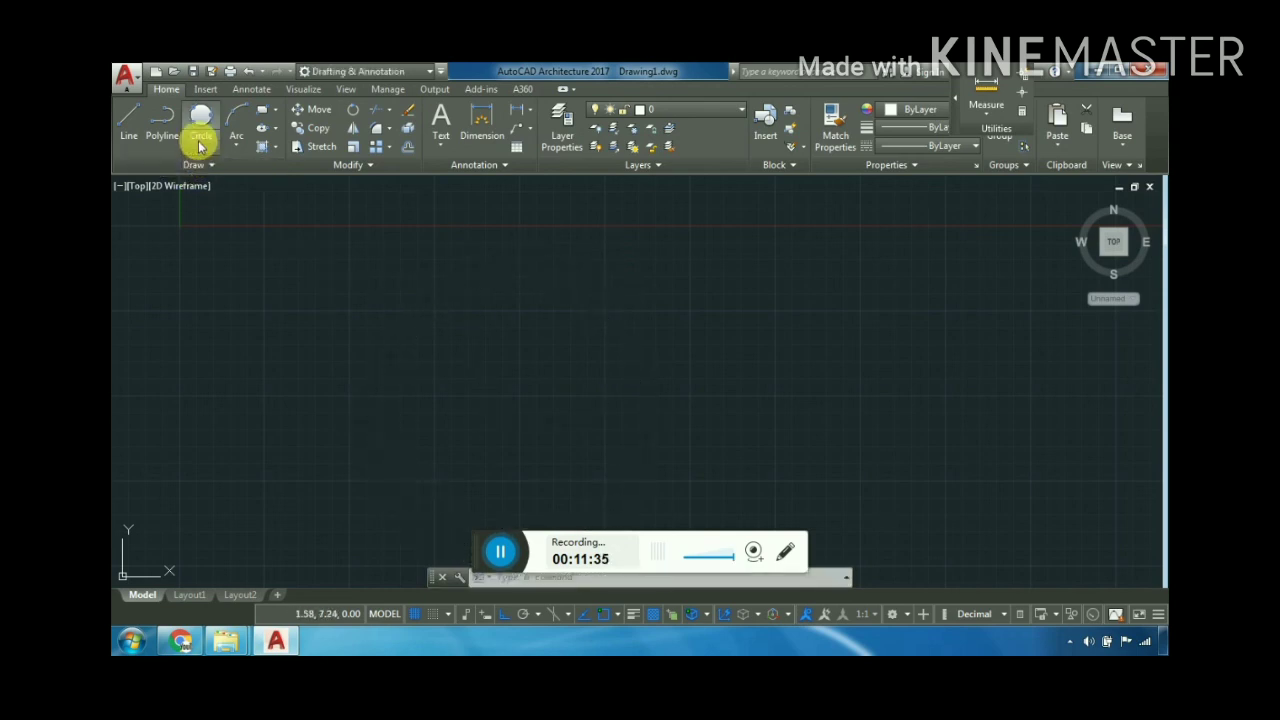
pyautogui.click(240, 293)
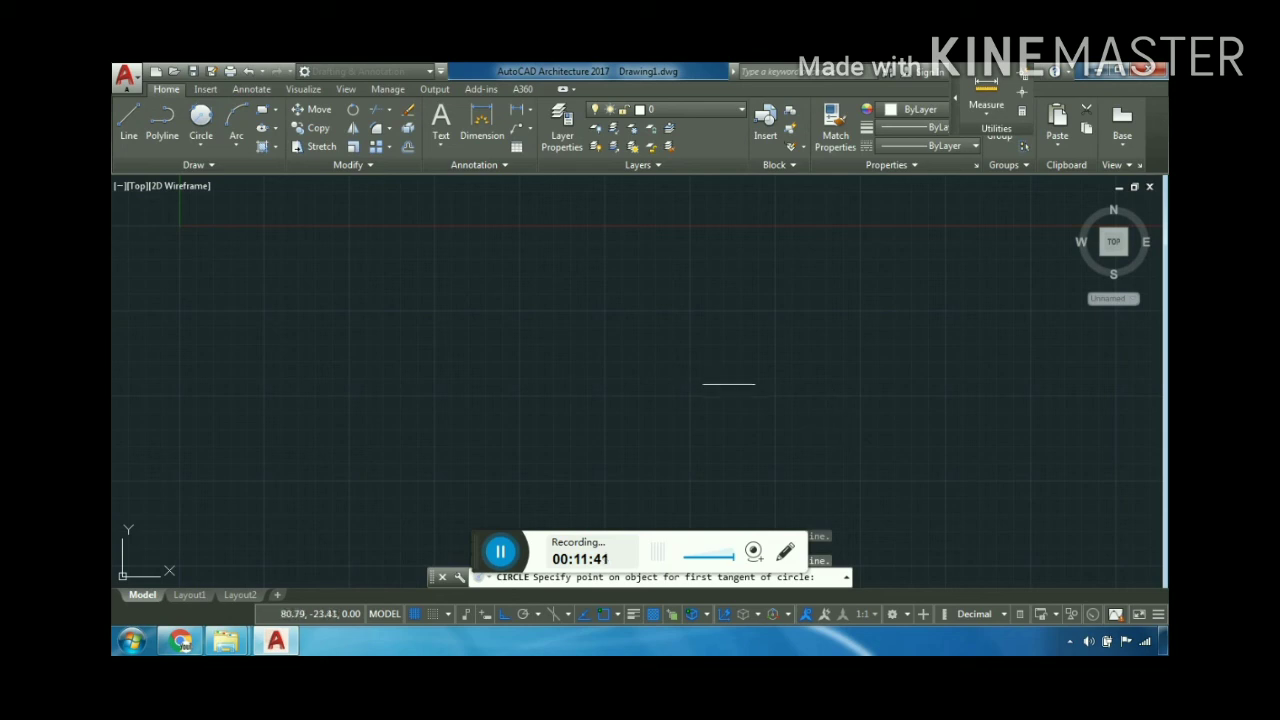
# Draw a Tan, Tan, Tan circle through three picked points, then select and delete it
pyautogui.click(195, 145)
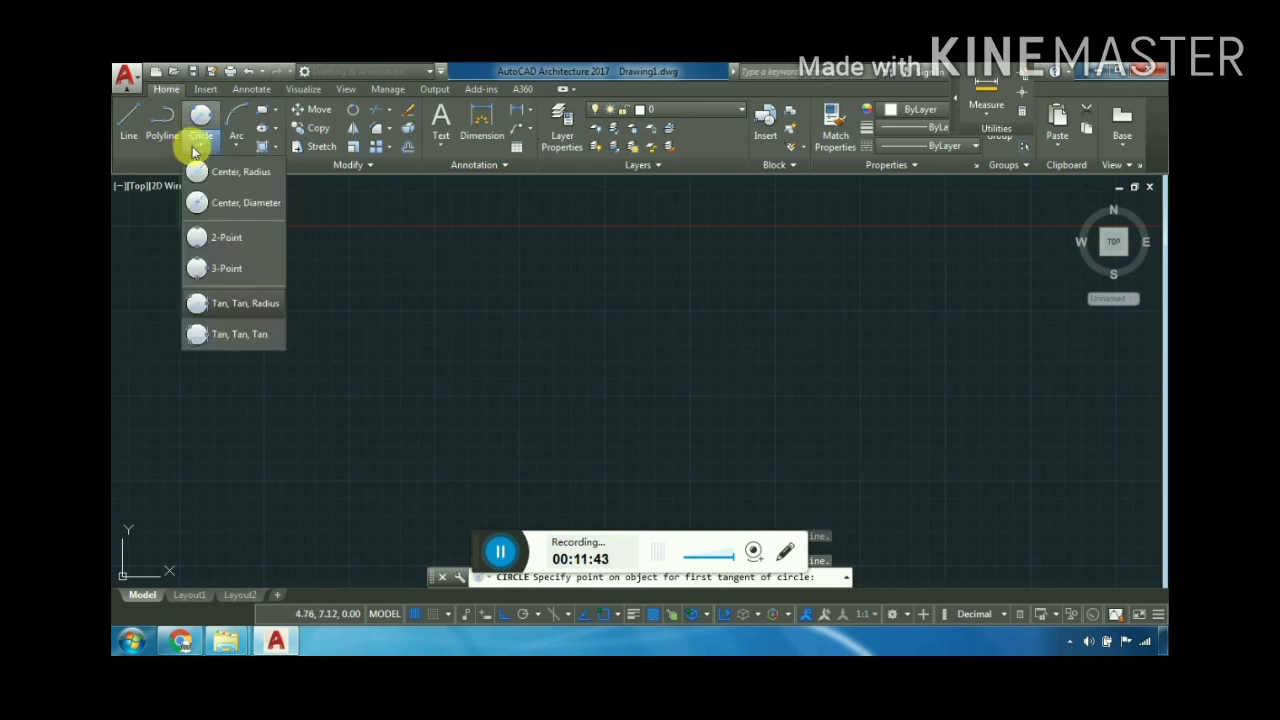
pyautogui.click(234, 334)
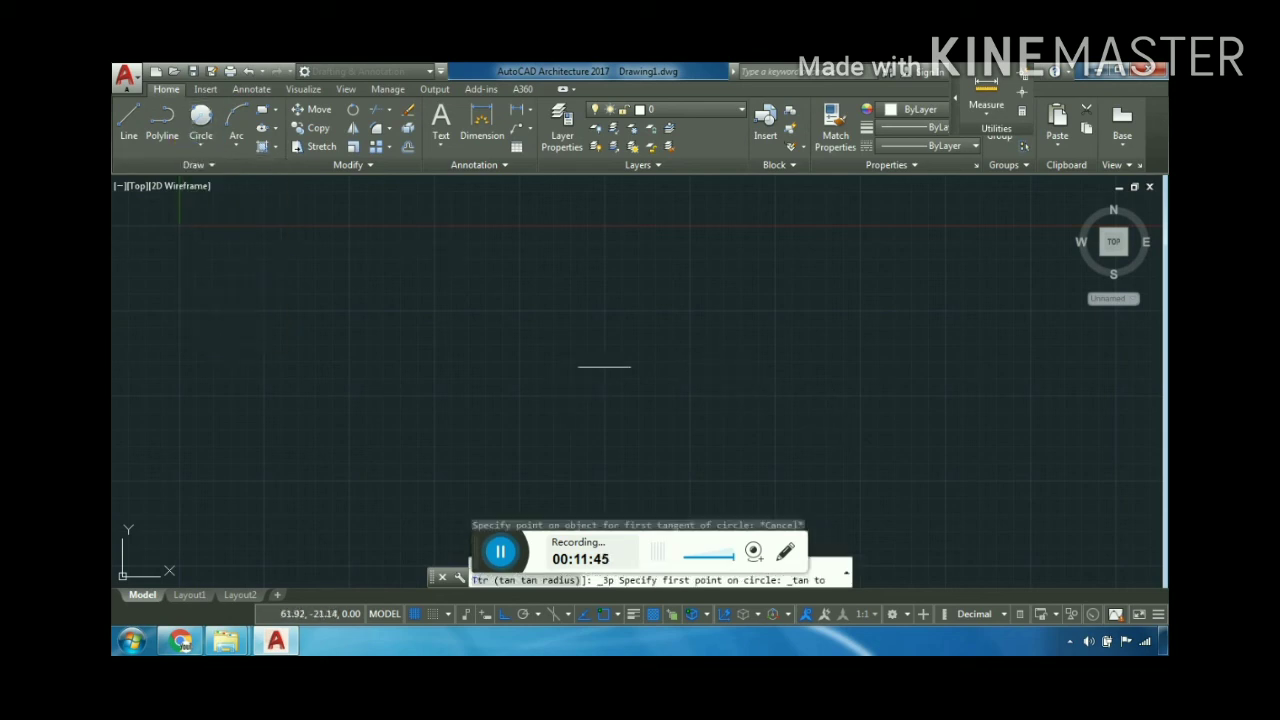
pyautogui.click(737, 377)
pyautogui.click(543, 302)
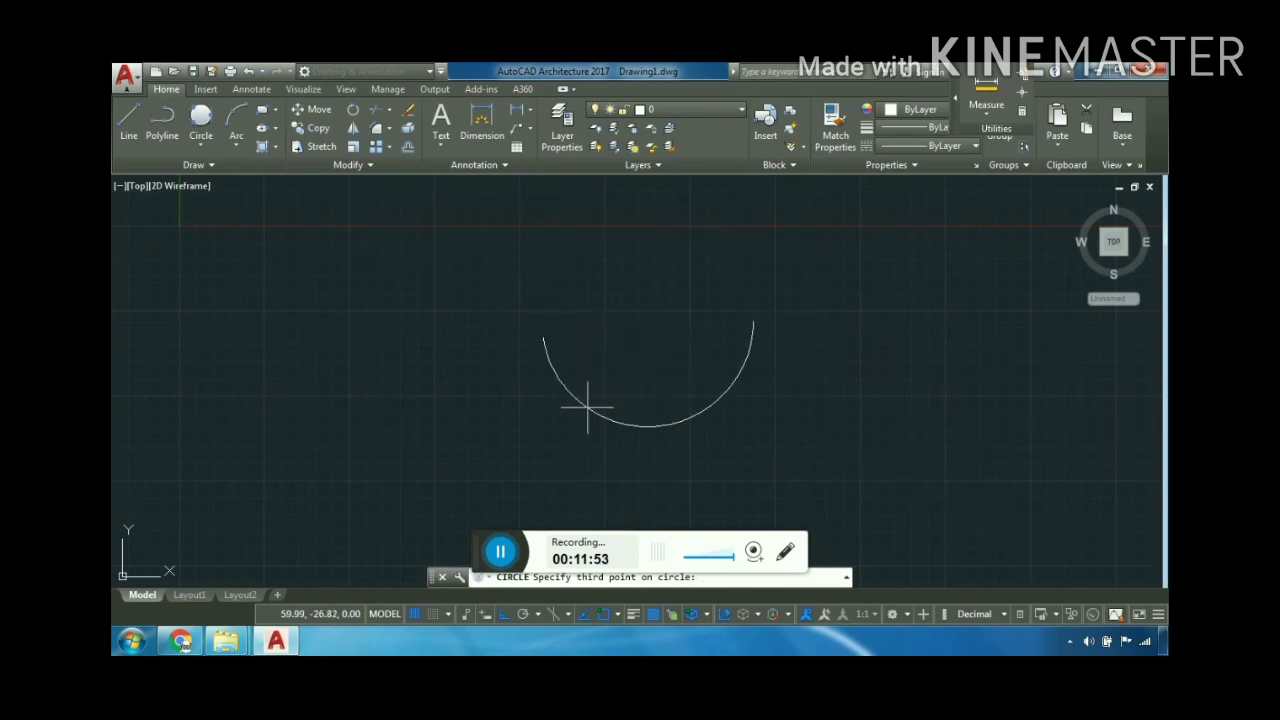
pyautogui.click(640, 360)
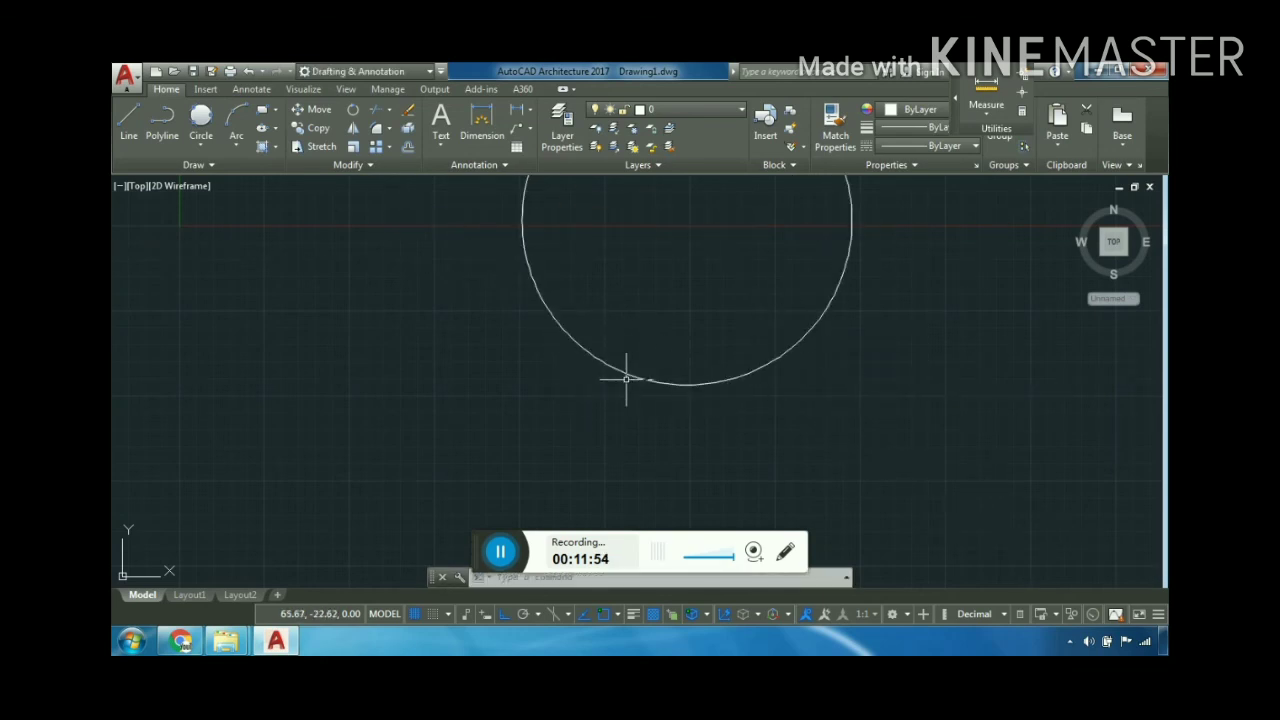
pyautogui.click(753, 370)
pyautogui.press('Delete')
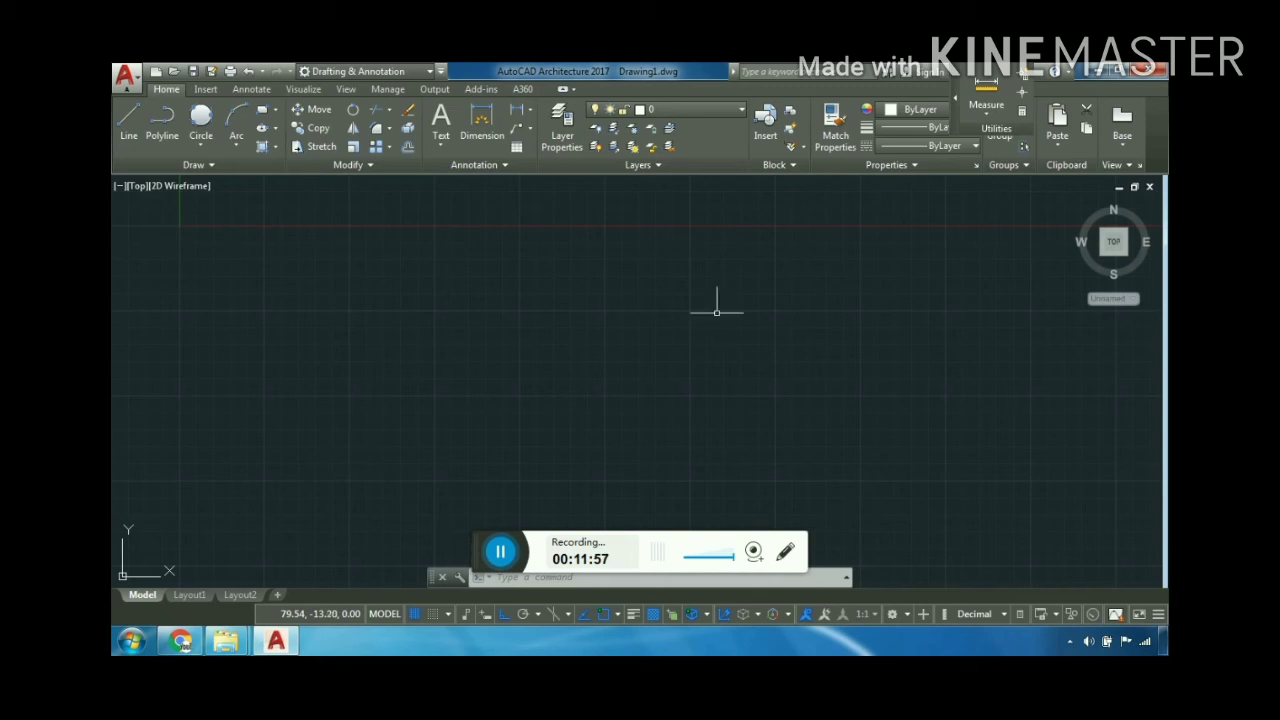
pyautogui.click(200, 147)
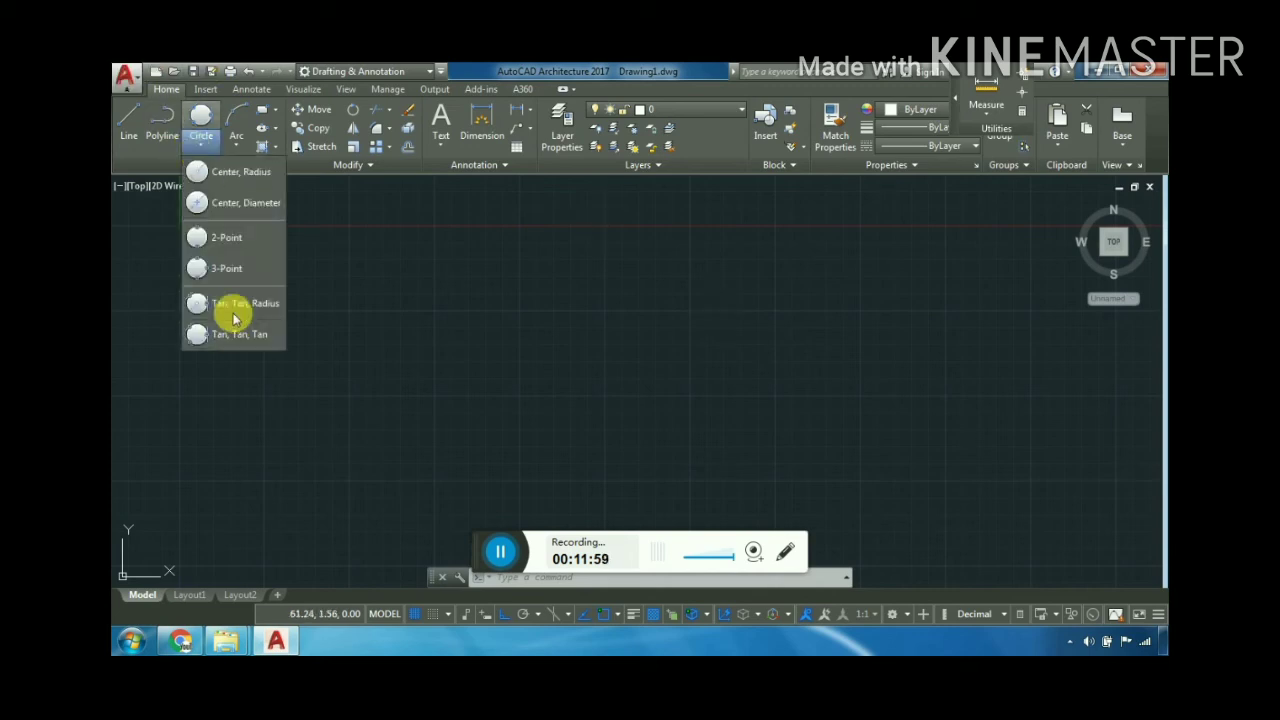
pyautogui.click(440, 307)
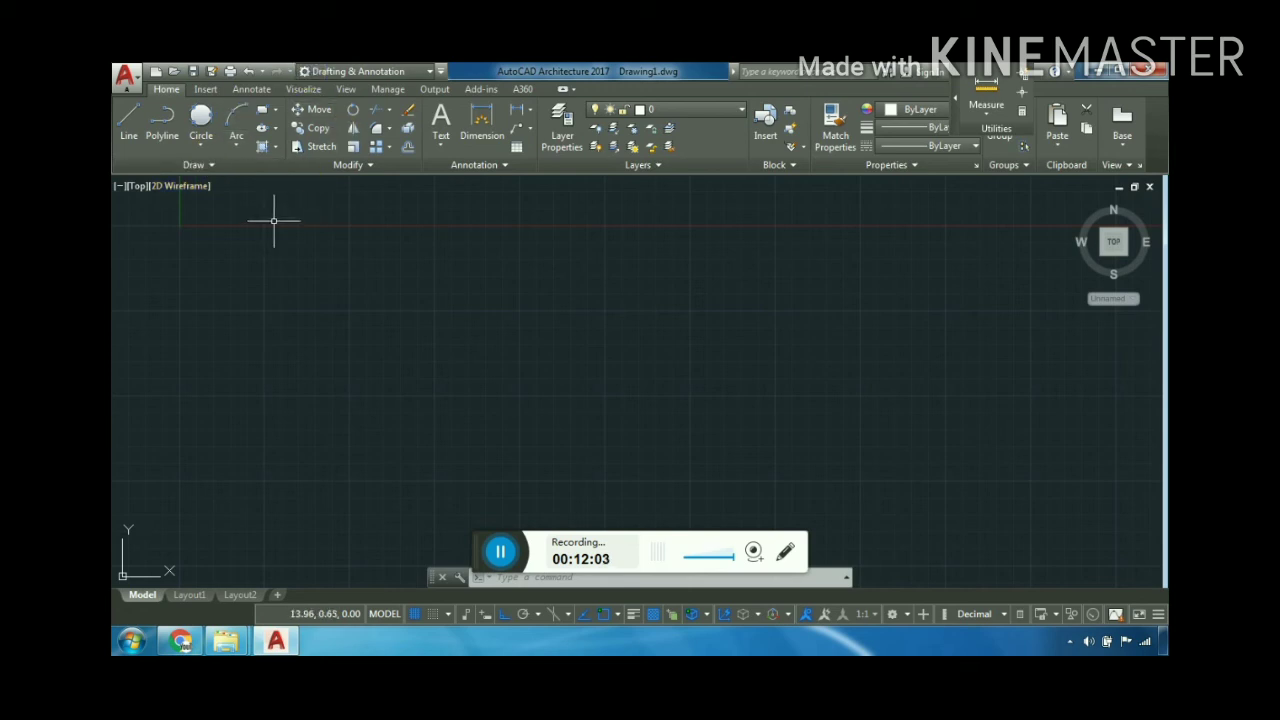
pyautogui.click(235, 145)
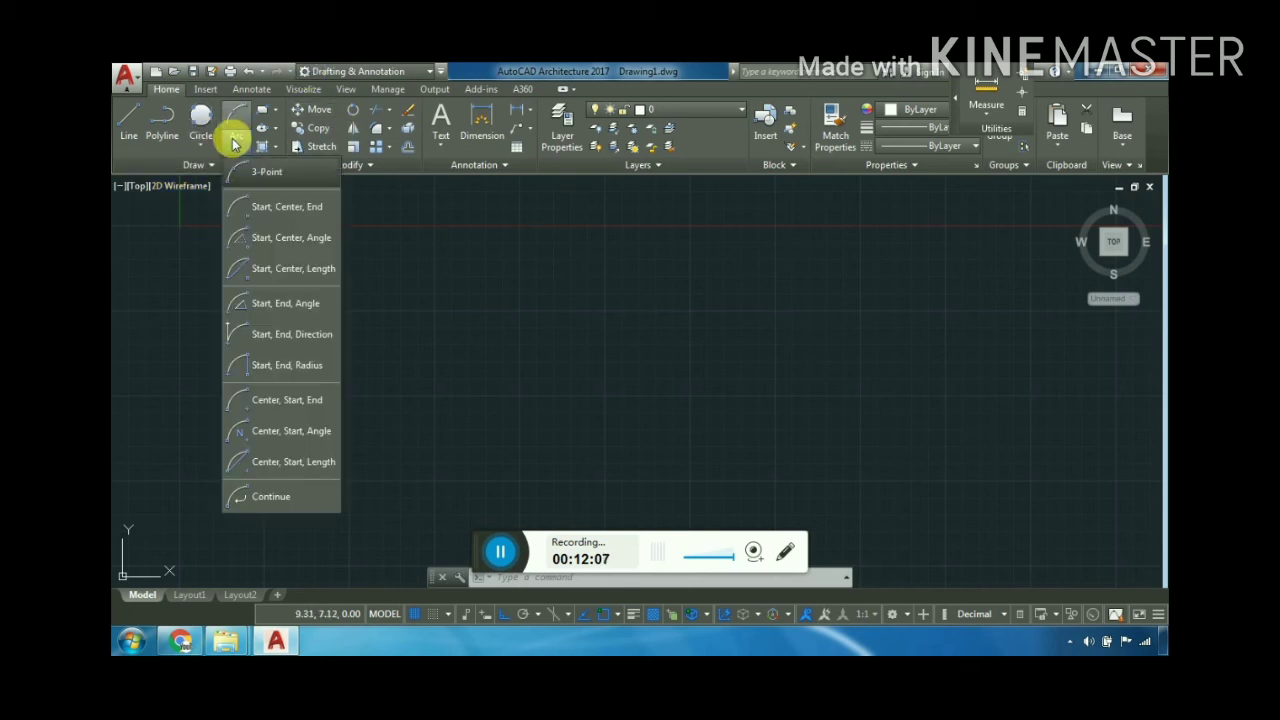
pyautogui.click(233, 142)
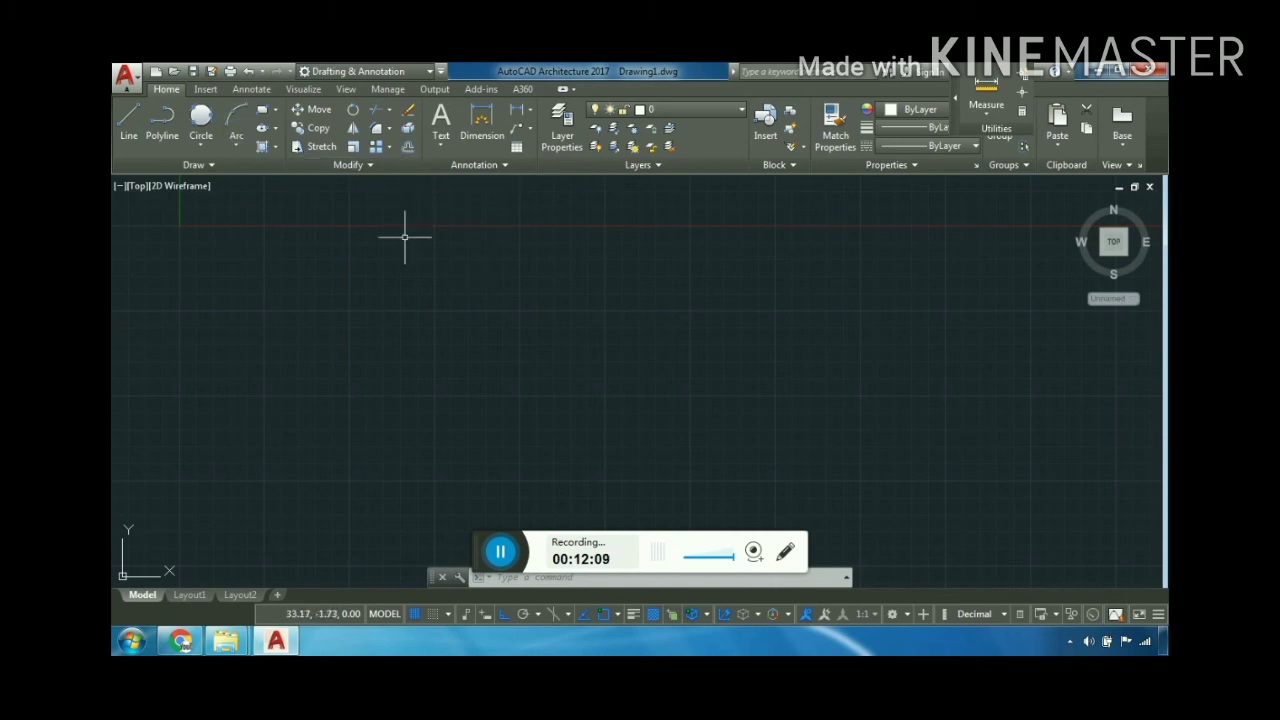